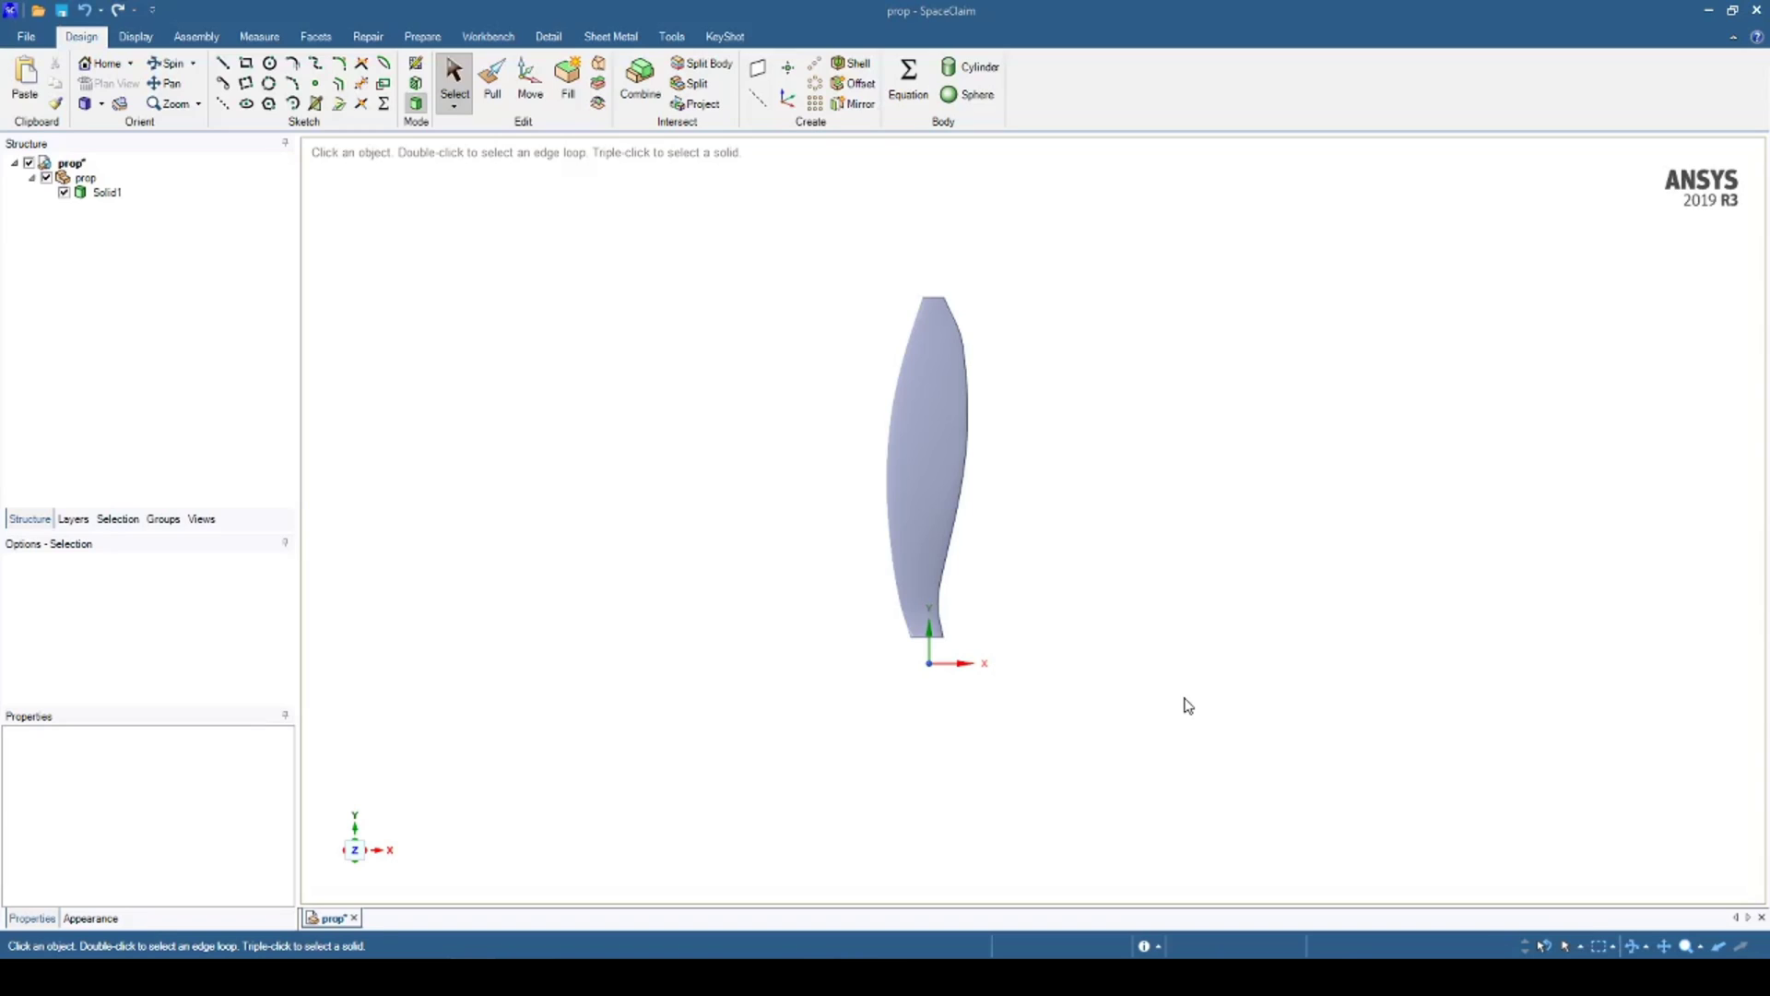
- Copy the flat face at the blade's root and paste it in place as a separate surface
{"action": "mouse_move", "coordinate": [1171, 677]}
{"action": "middle_mouse_down"}
{"action": "mouse_move", "coordinate": [1166, 648]}
{"action": "mouse_move", "coordinate": [972, 605]}
{"action": "mouse_move", "coordinate": [950, 624]}
{"action": "middle_mouse_up"}
{"action": "scroll", "coordinate": [948, 622], "scroll_direction": "up", "scroll_amount": 3}
{"action": "left_click", "coordinate": [910, 610]}
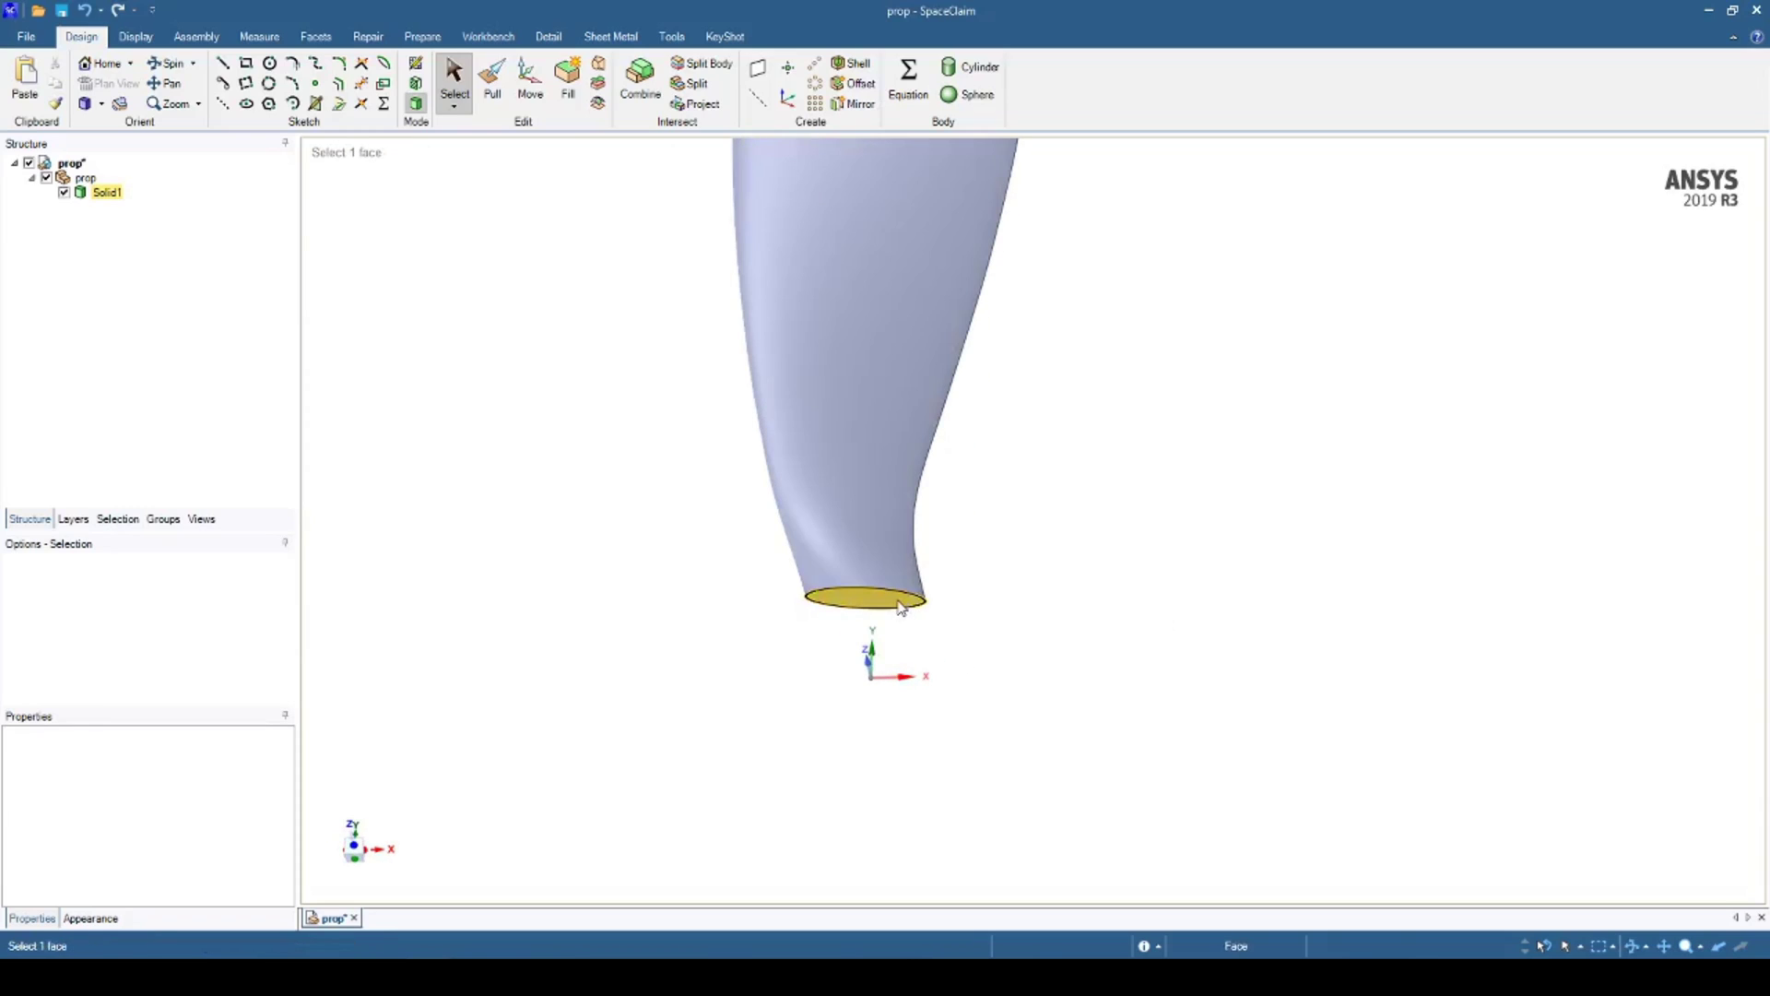
{"action": "left_click", "coordinate": [901, 606]}
{"action": "scroll", "coordinate": [901, 606], "scroll_direction": "up", "scroll_amount": 2}
{"action": "key", "text": "ctrl"}
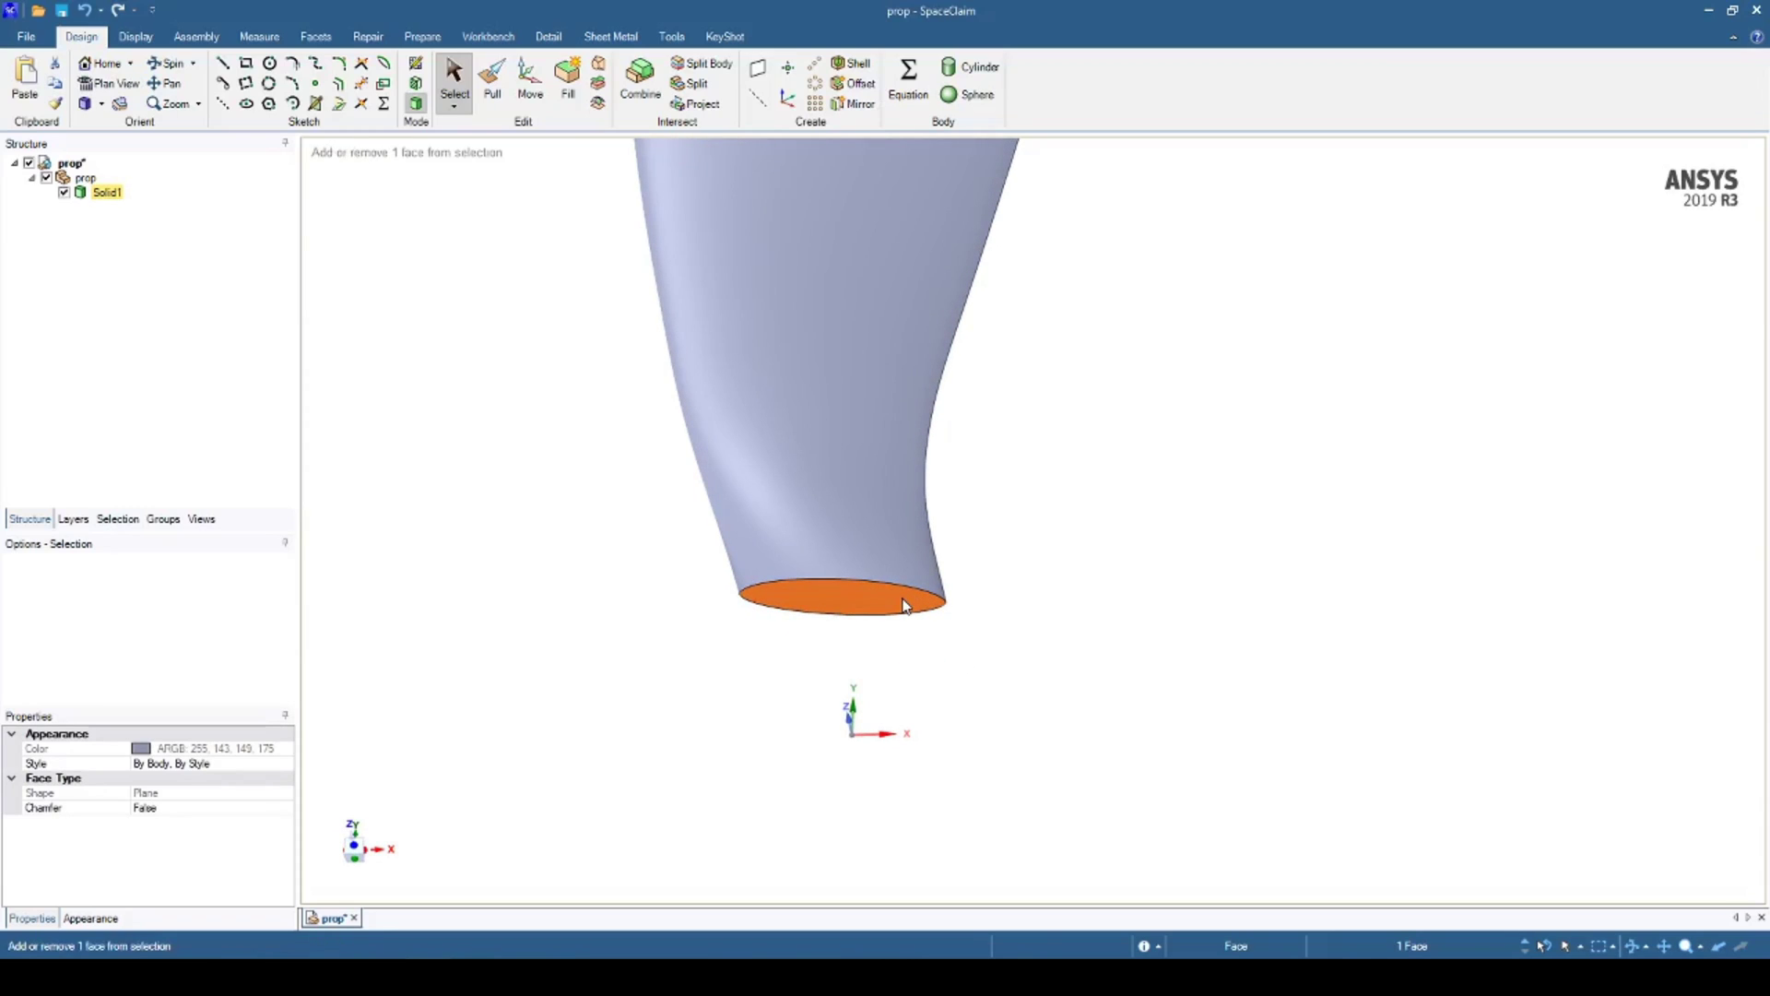
{"action": "key", "text": "ctrl+c"}
{"action": "key", "text": "ctrl+v"}
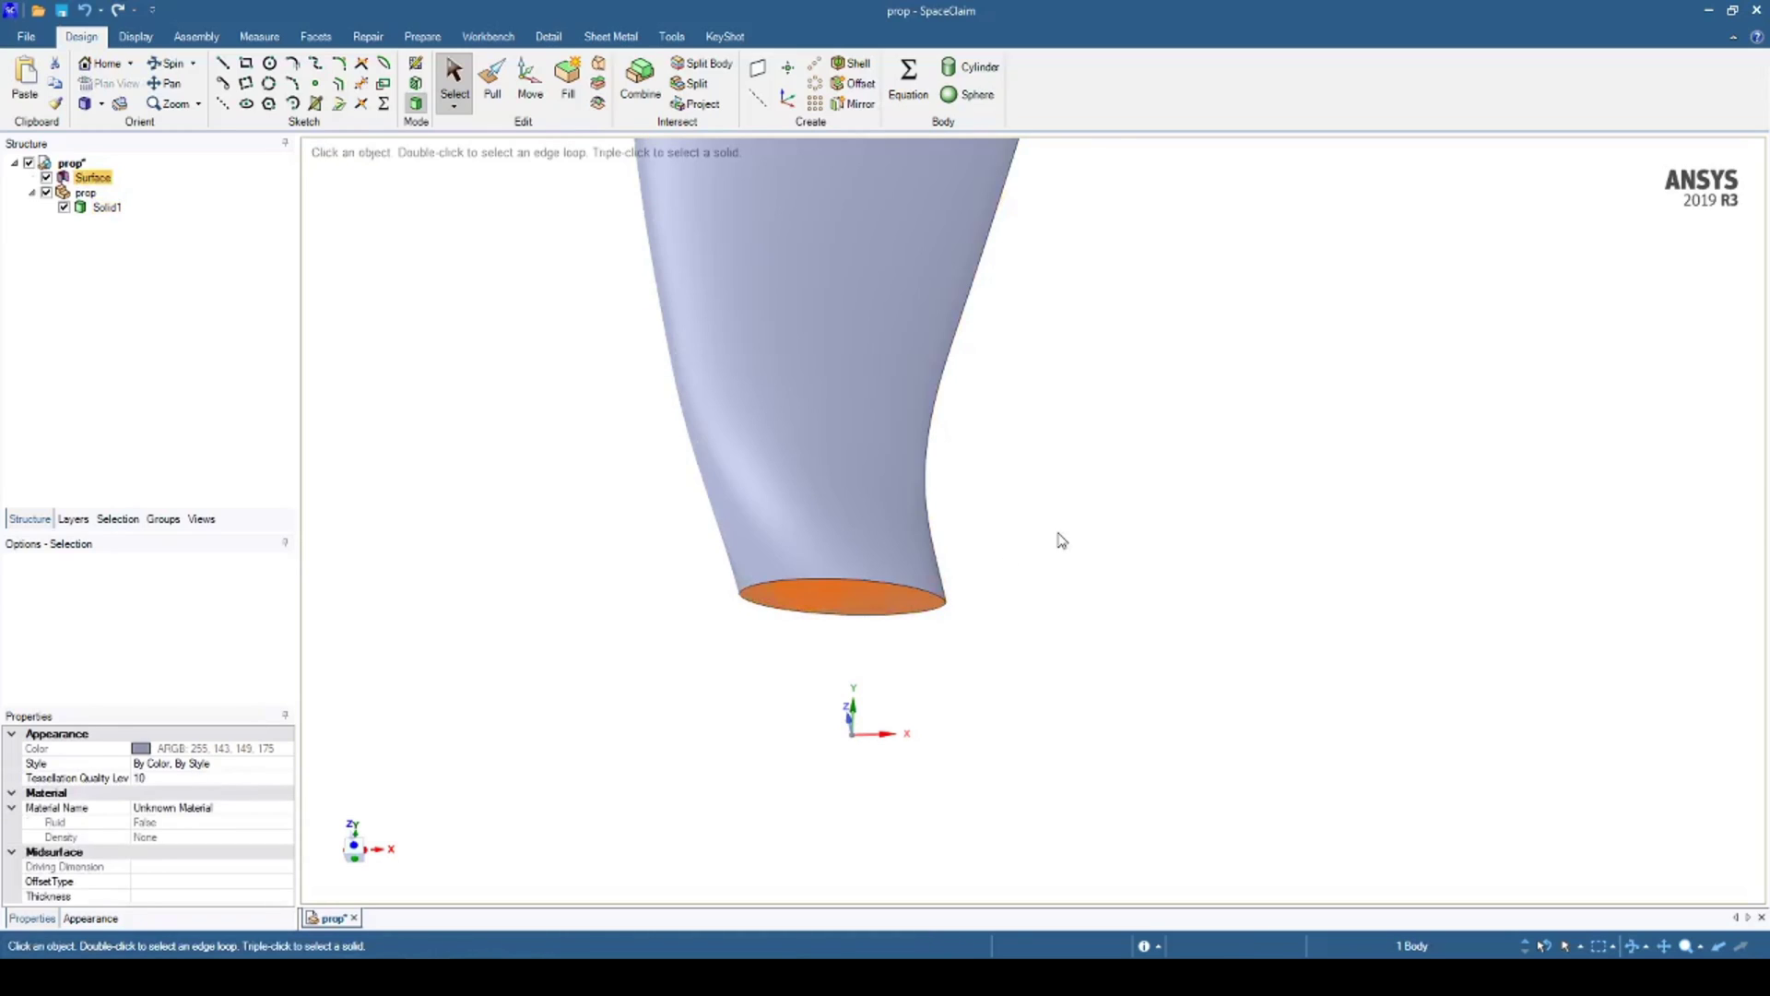
- Copy the flat face at the blade's tip and paste it in place as a separate surface
{"action": "scroll", "coordinate": [1059, 529], "scroll_direction": "down", "scroll_amount": 5}
{"action": "middle_click_drag", "start_coordinate": [1062, 529], "coordinate": [1048, 327]}
{"action": "scroll", "coordinate": [1047, 332], "scroll_direction": "up", "scroll_amount": 3}
{"action": "scroll", "coordinate": [1063, 374], "scroll_direction": "up", "scroll_amount": 3}
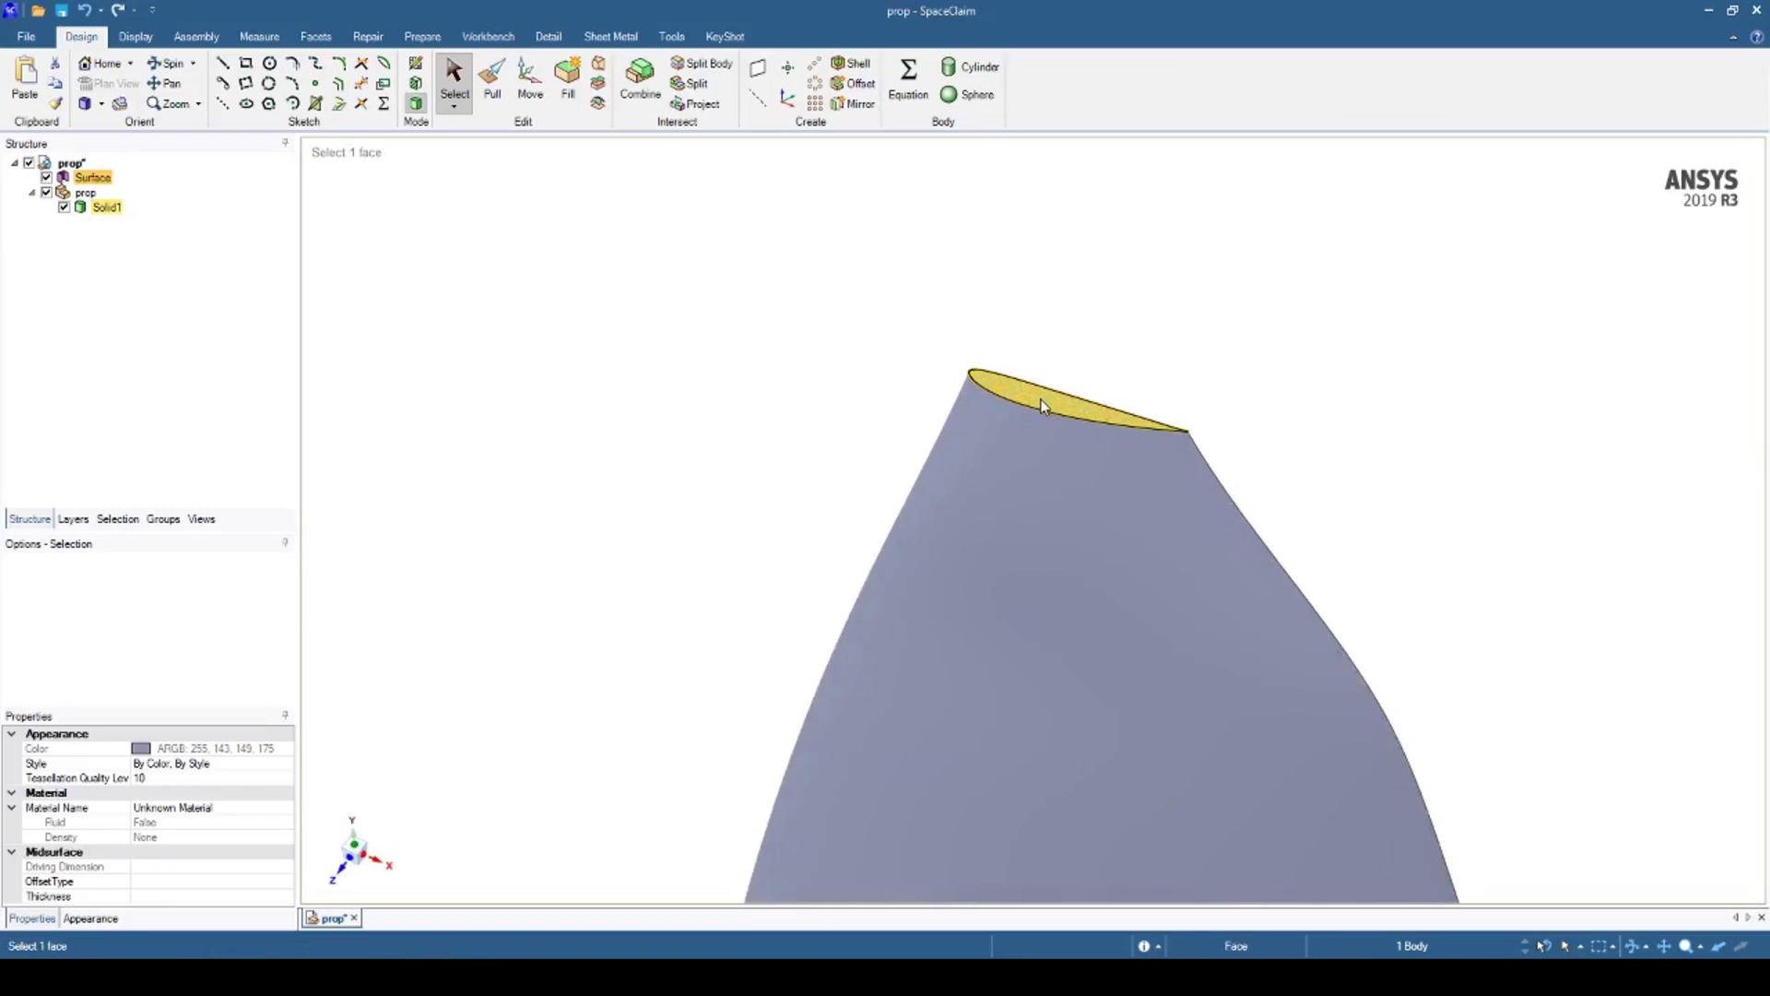
{"action": "left_click", "coordinate": [1068, 386]}
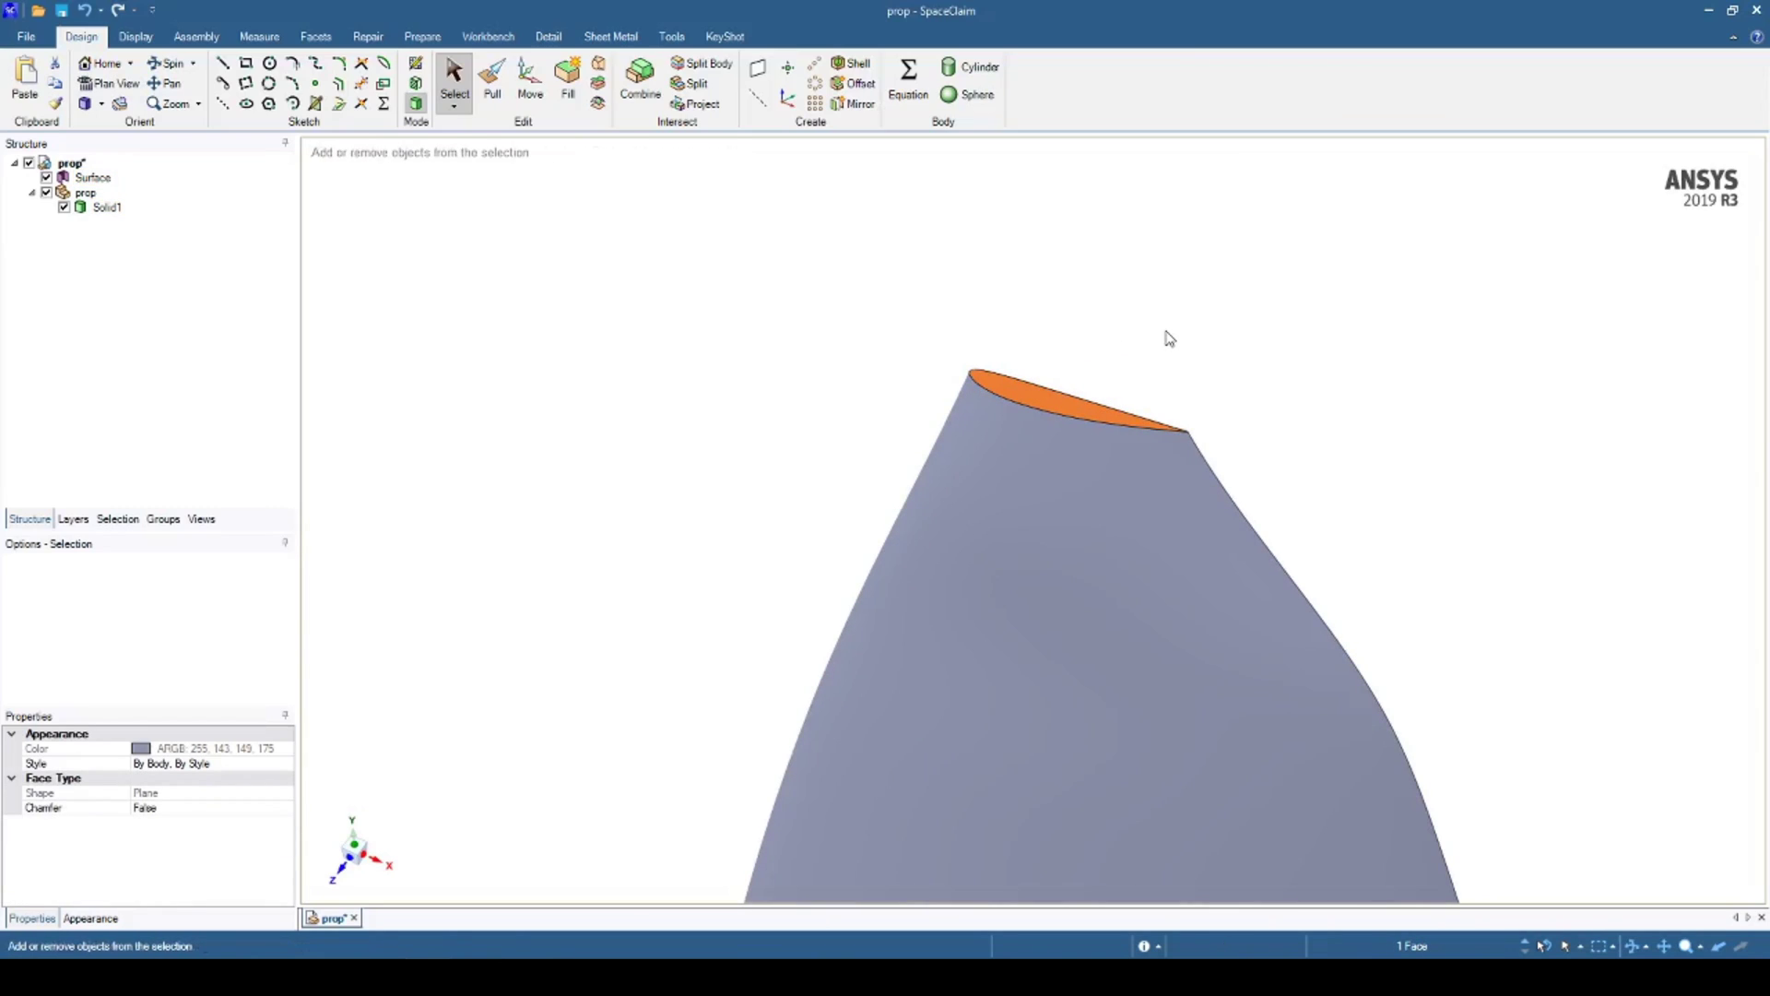
{"action": "key", "text": "ctrl+c"}
{"action": "key", "text": "ctrl+v"}
- Hide the prop component to examine the two copied end surfaces, and show it again
{"action": "scroll", "coordinate": [847, 488], "scroll_direction": "down", "scroll_amount": 5}
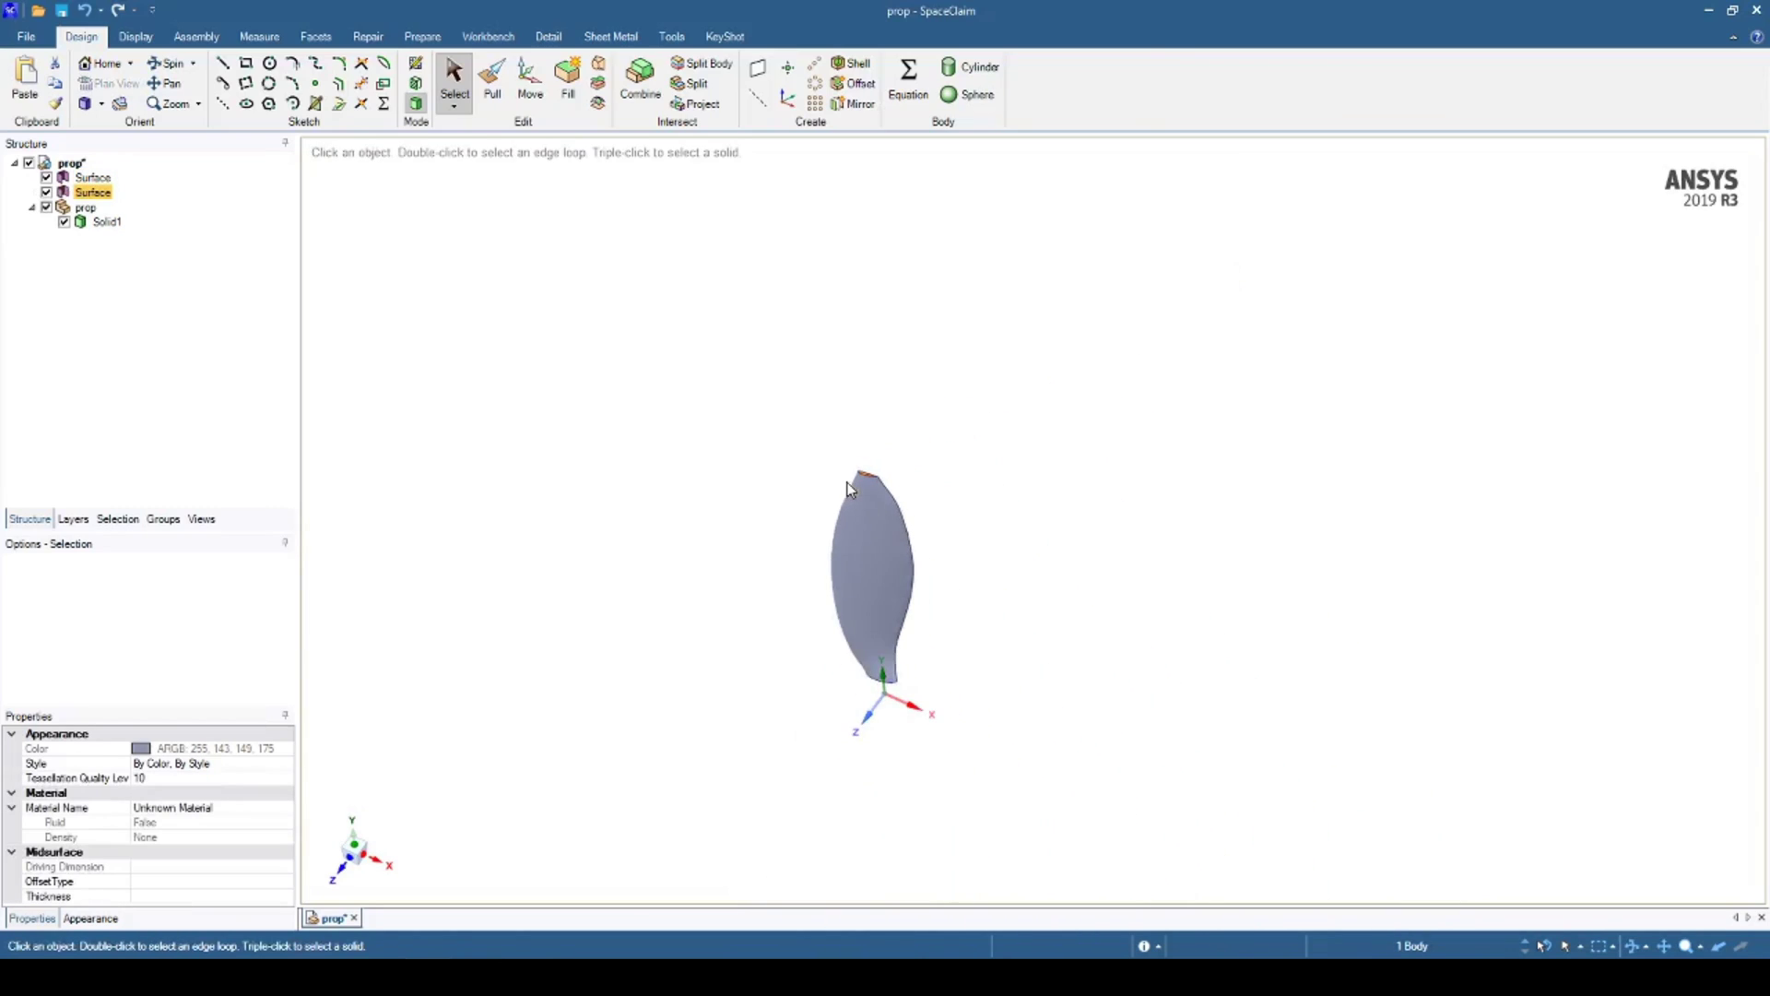
{"action": "scroll", "coordinate": [791, 466], "scroll_direction": "up", "scroll_amount": 3}
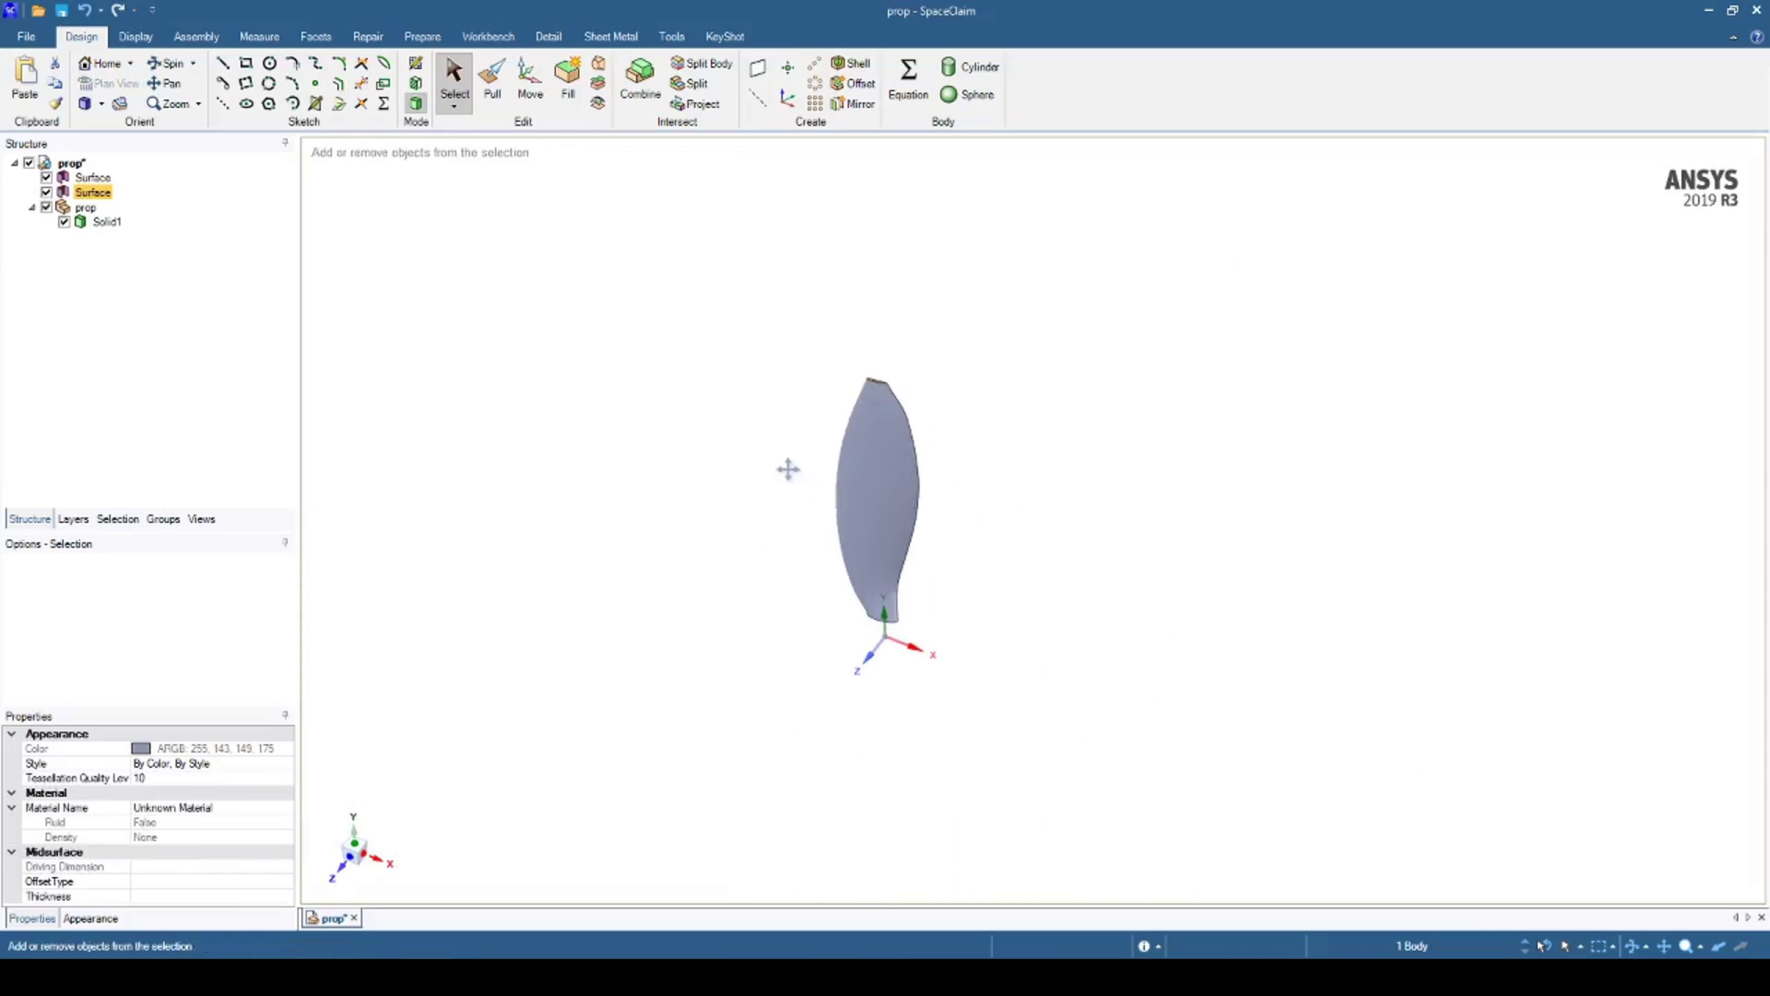
{"action": "left_click", "coordinate": [48, 209]}
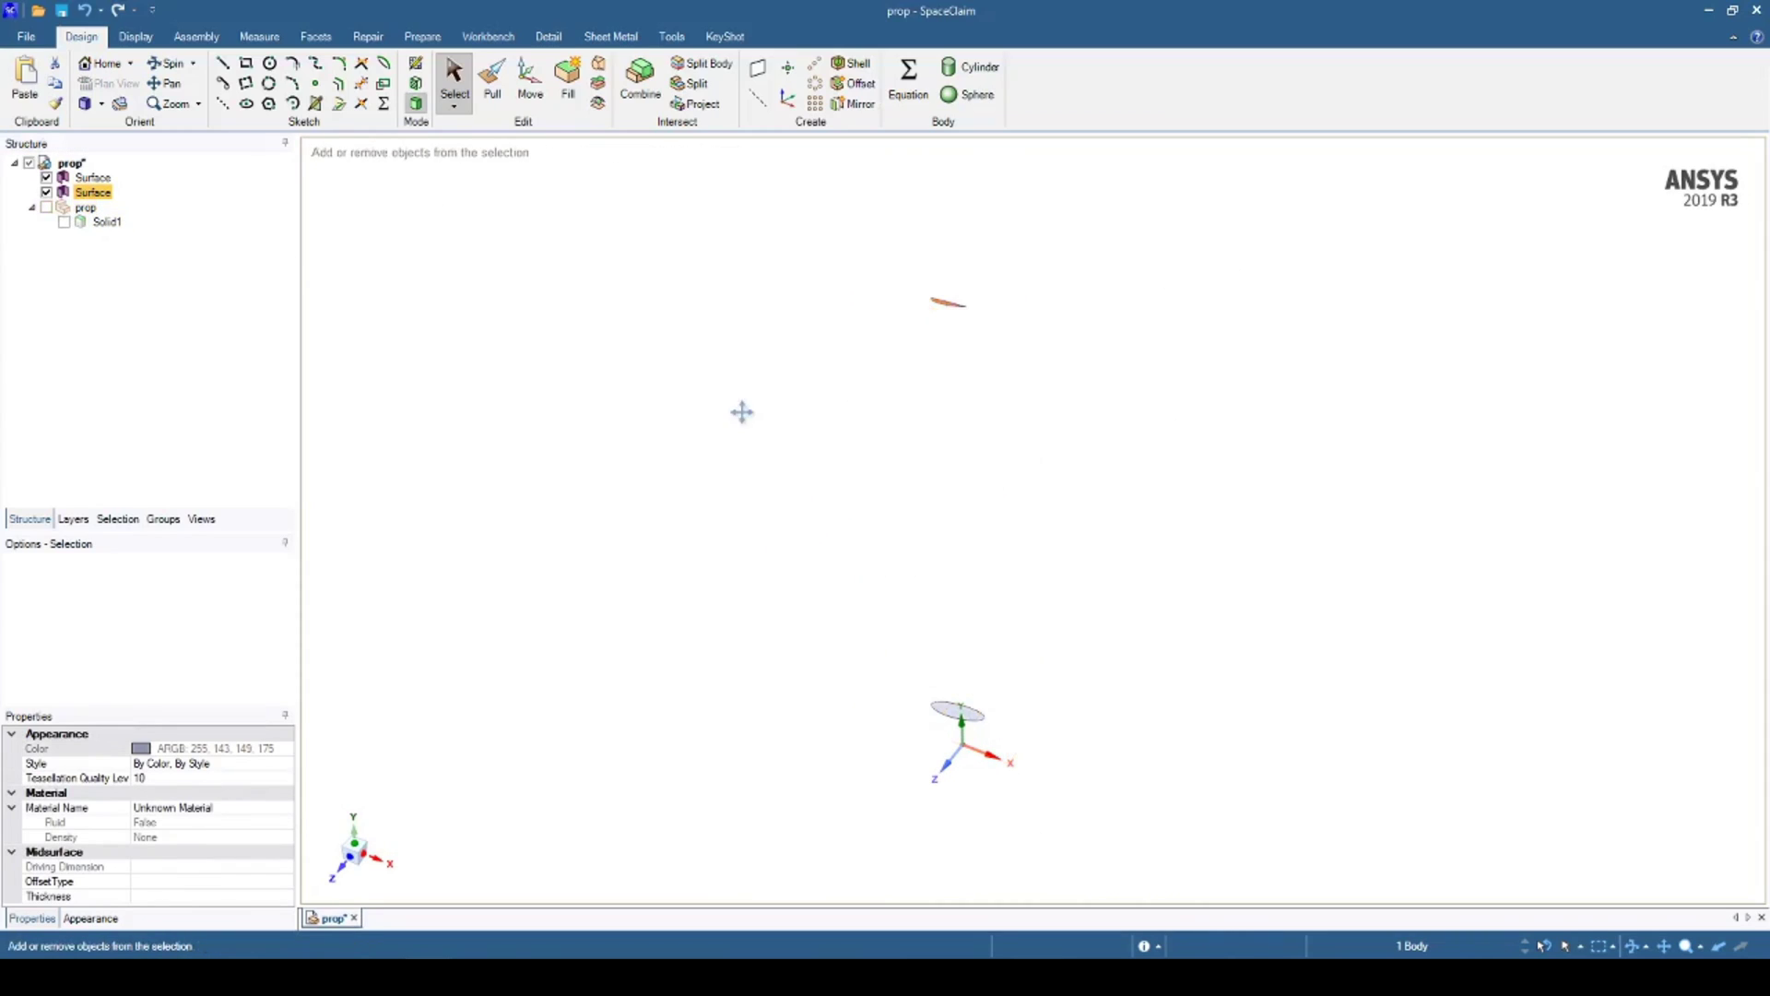
{"action": "scroll", "coordinate": [759, 361], "scroll_direction": "up", "scroll_amount": 3}
{"action": "middle_click_drag", "start_coordinate": [970, 411], "coordinate": [756, 348], "text": "ctrl"}
{"action": "scroll", "coordinate": [745, 356], "scroll_direction": "down", "scroll_amount": 4}
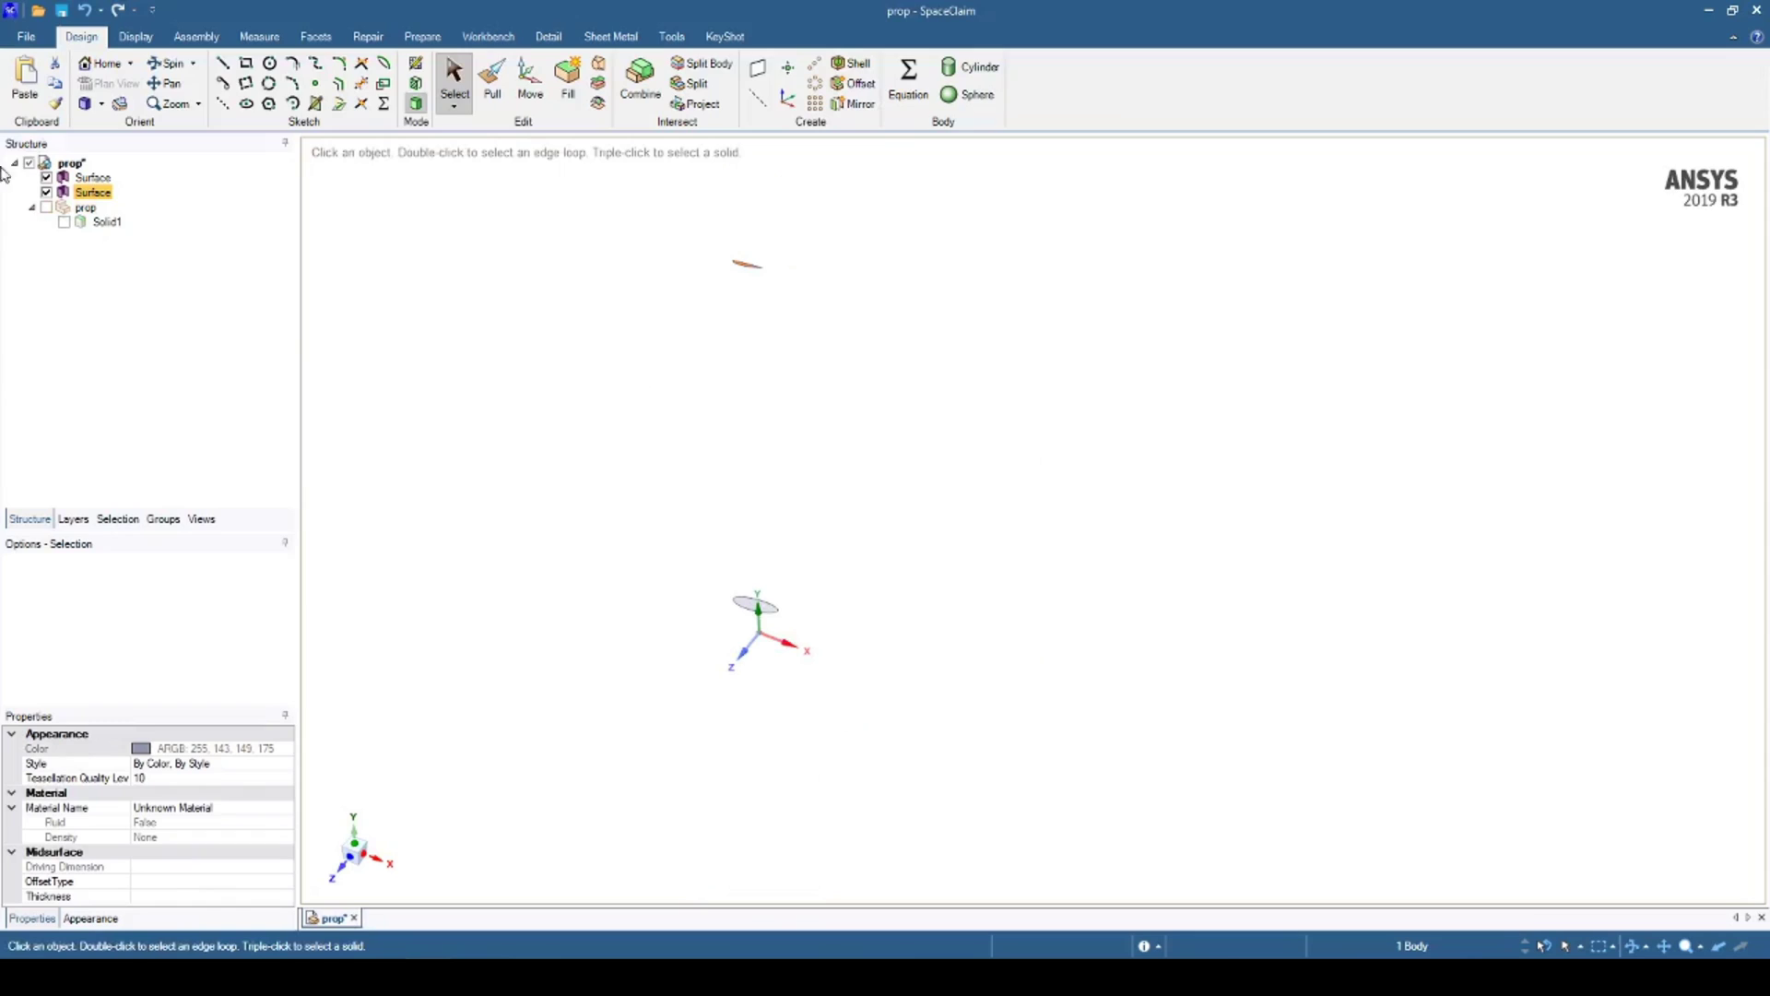
{"action": "left_click", "coordinate": [46, 207]}
{"action": "middle_click_drag", "start_coordinate": [671, 503], "coordinate": [672, 448]}
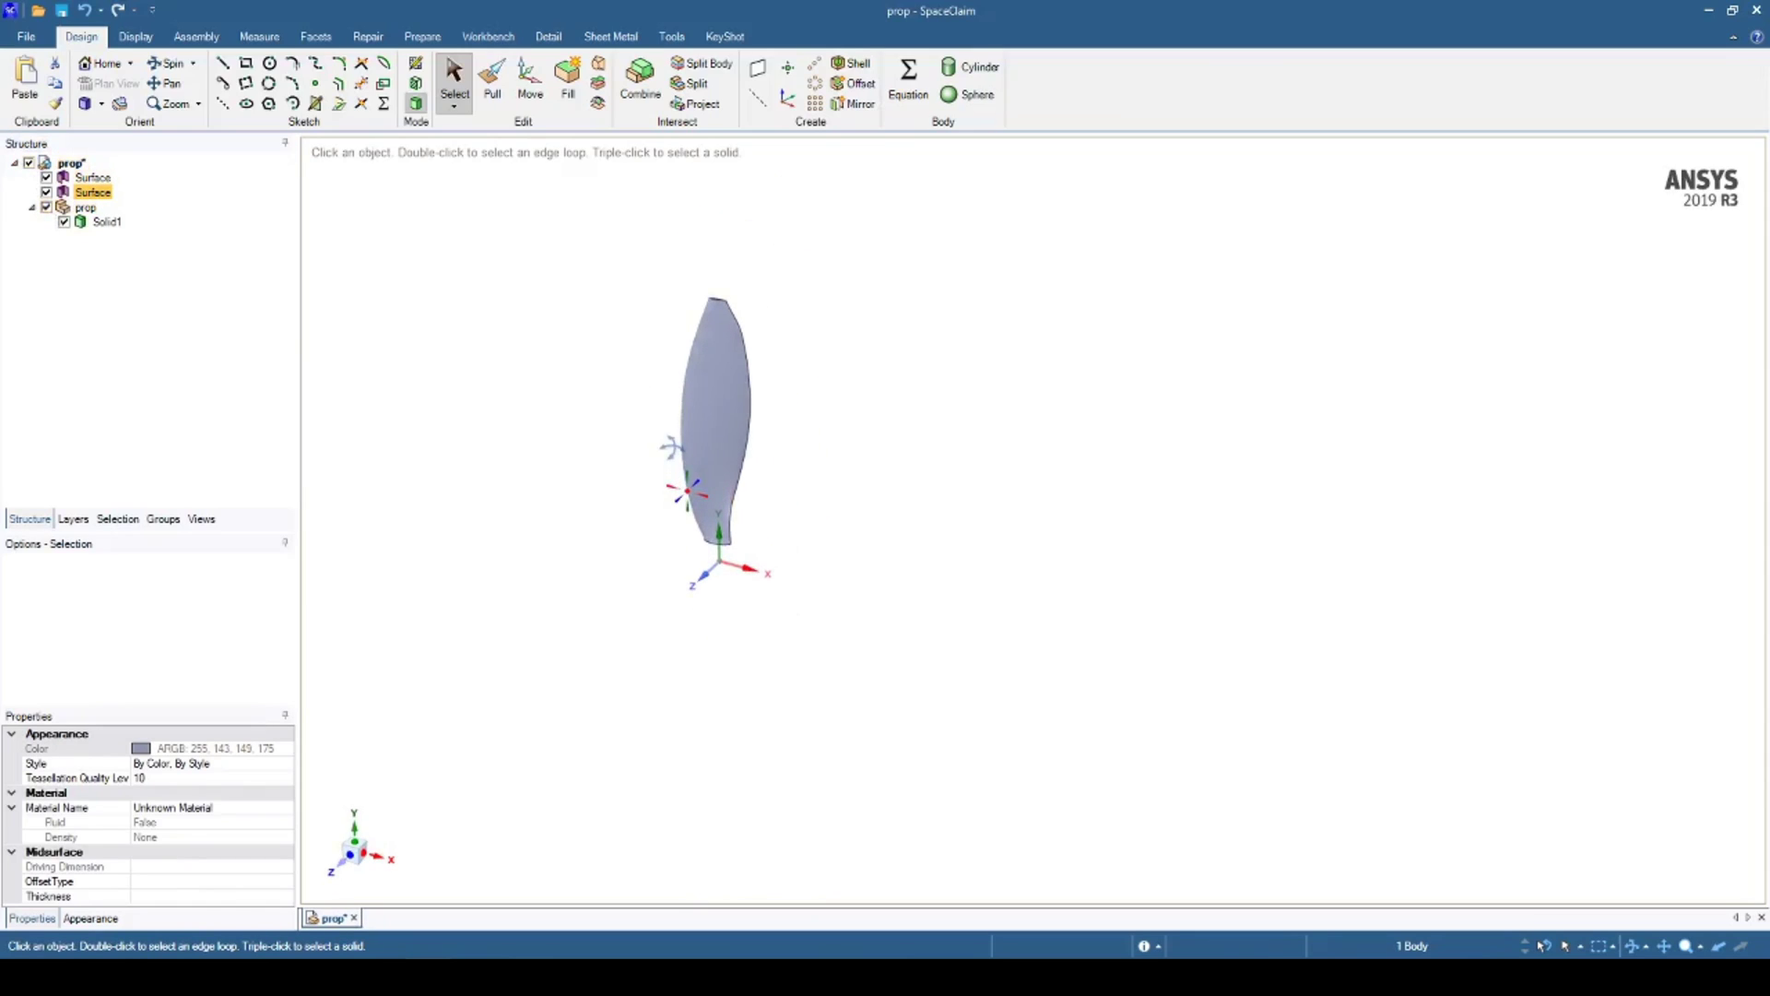
- Create a plane through the origin's X and Z axes and move it 70 mm up along the blade
{"action": "left_click", "coordinate": [705, 579]}
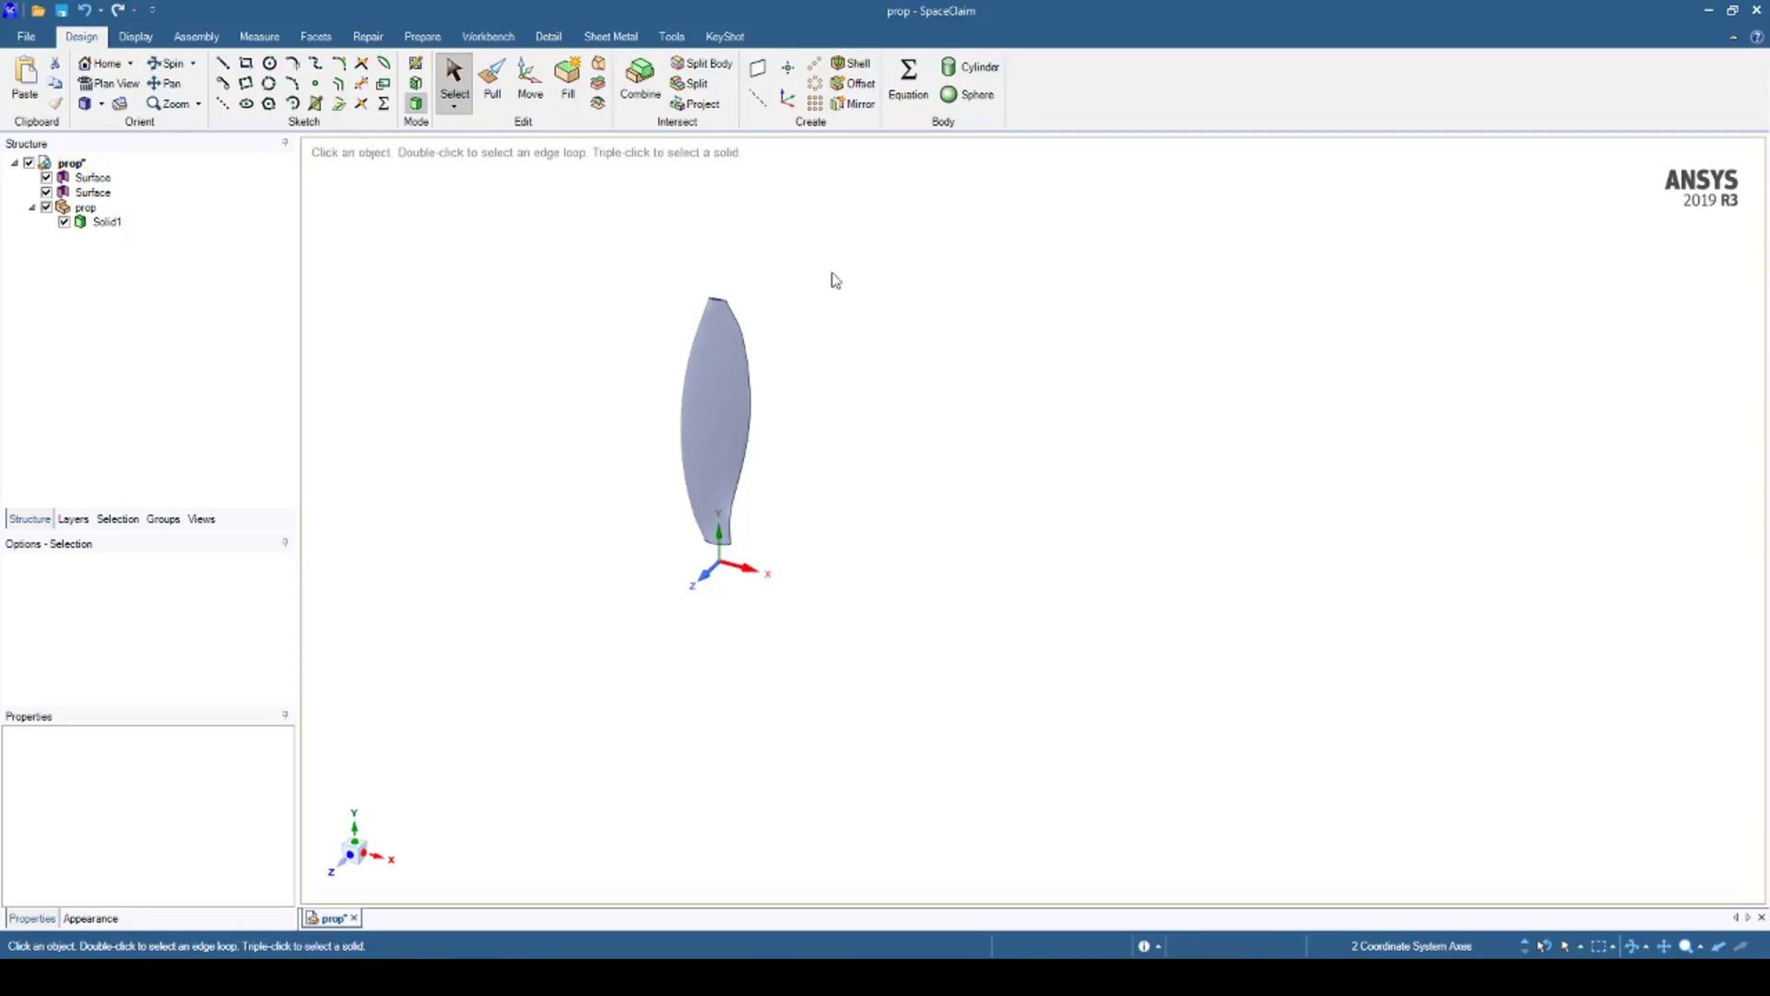
{"action": "left_click", "coordinate": [759, 84]}
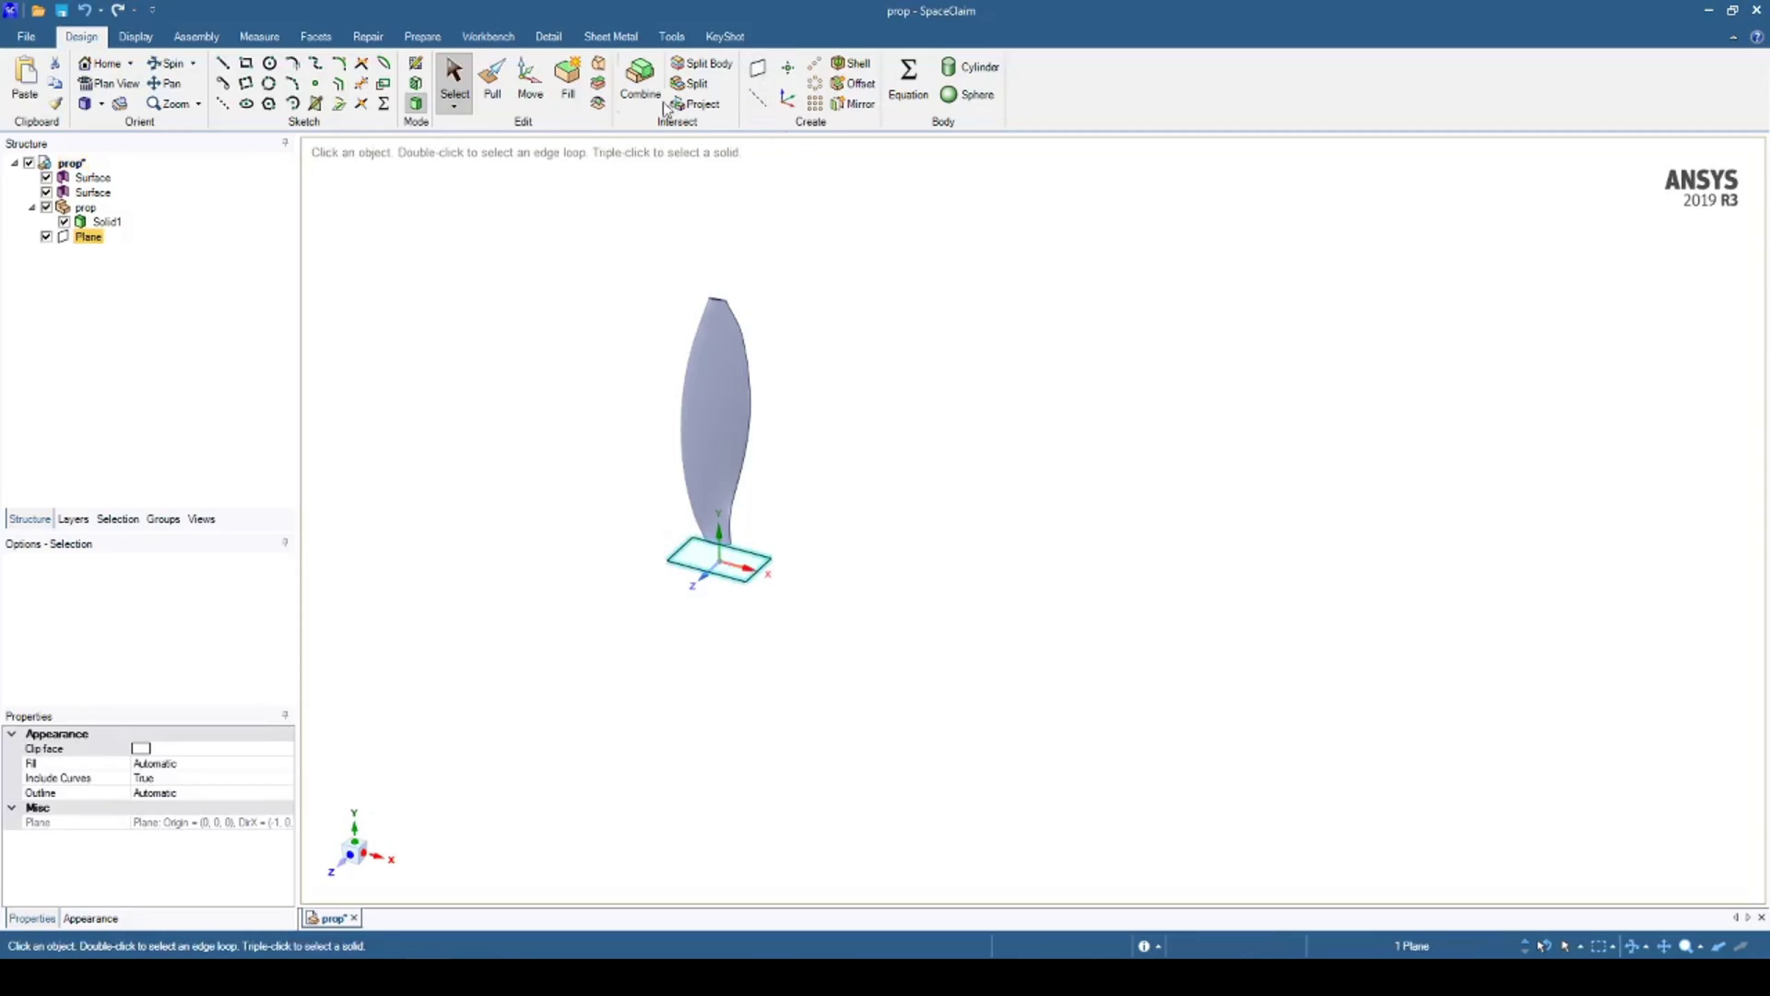
{"action": "left_click", "coordinate": [530, 78]}
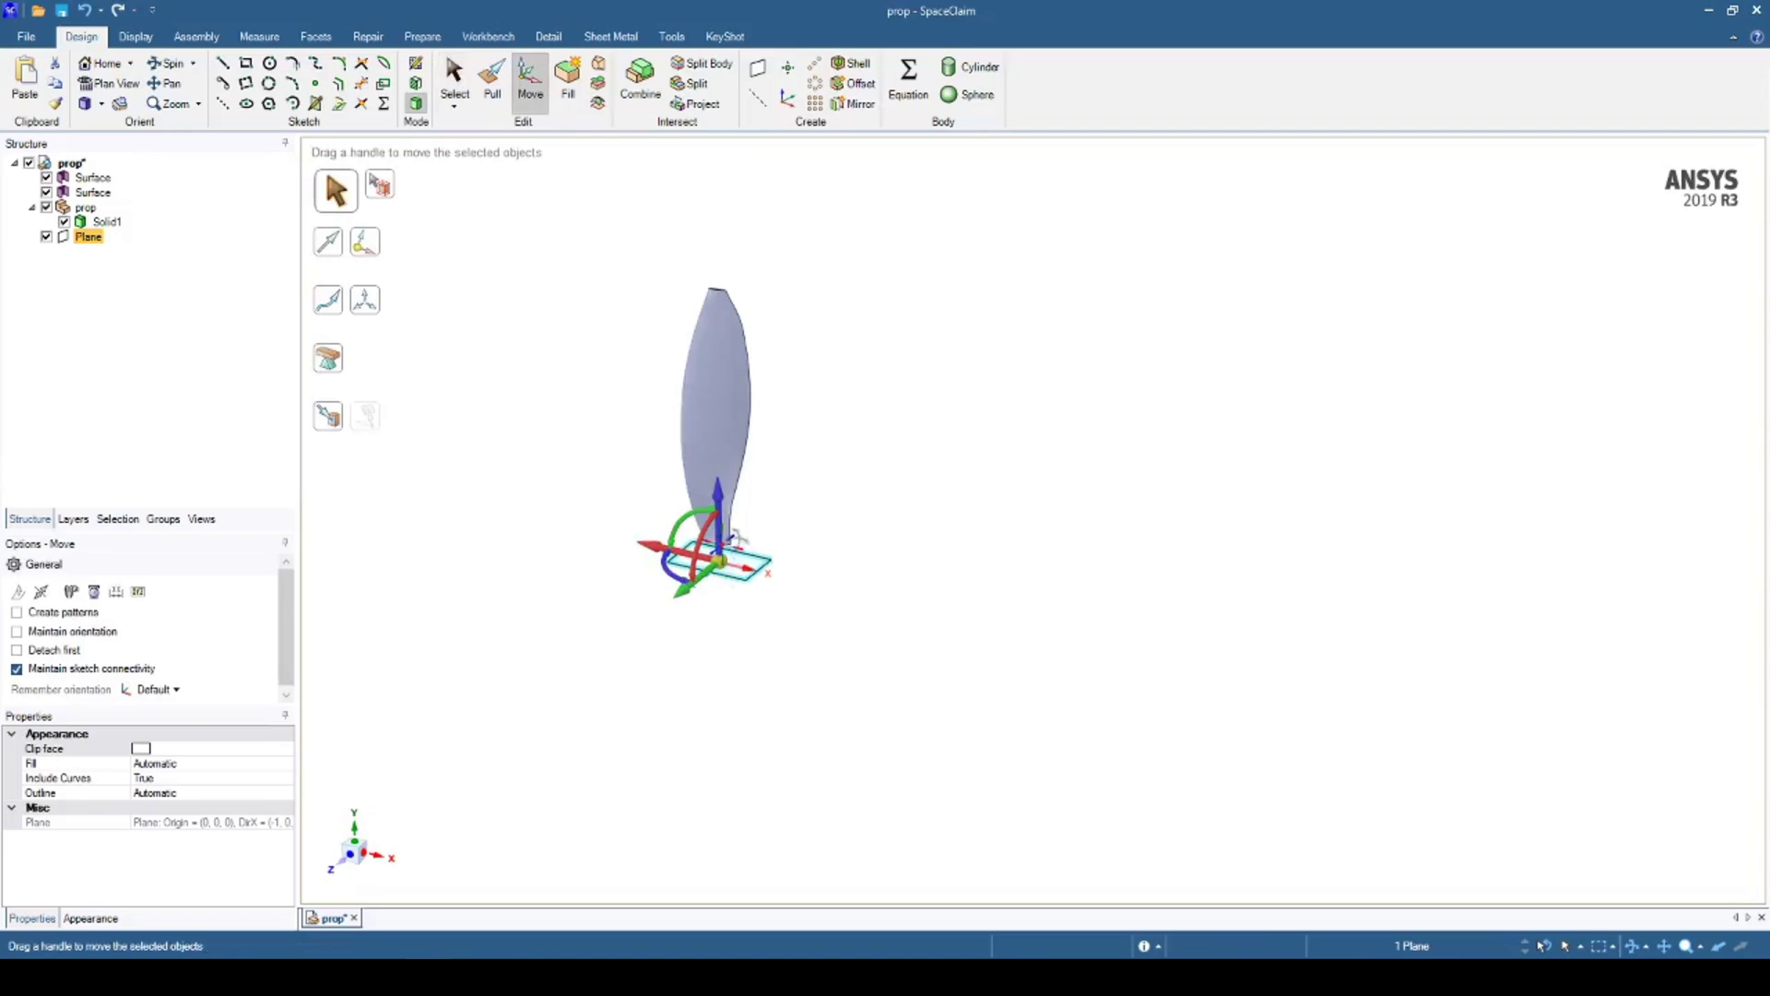
{"action": "left_click_drag", "start_coordinate": [725, 498], "coordinate": [726, 412]}
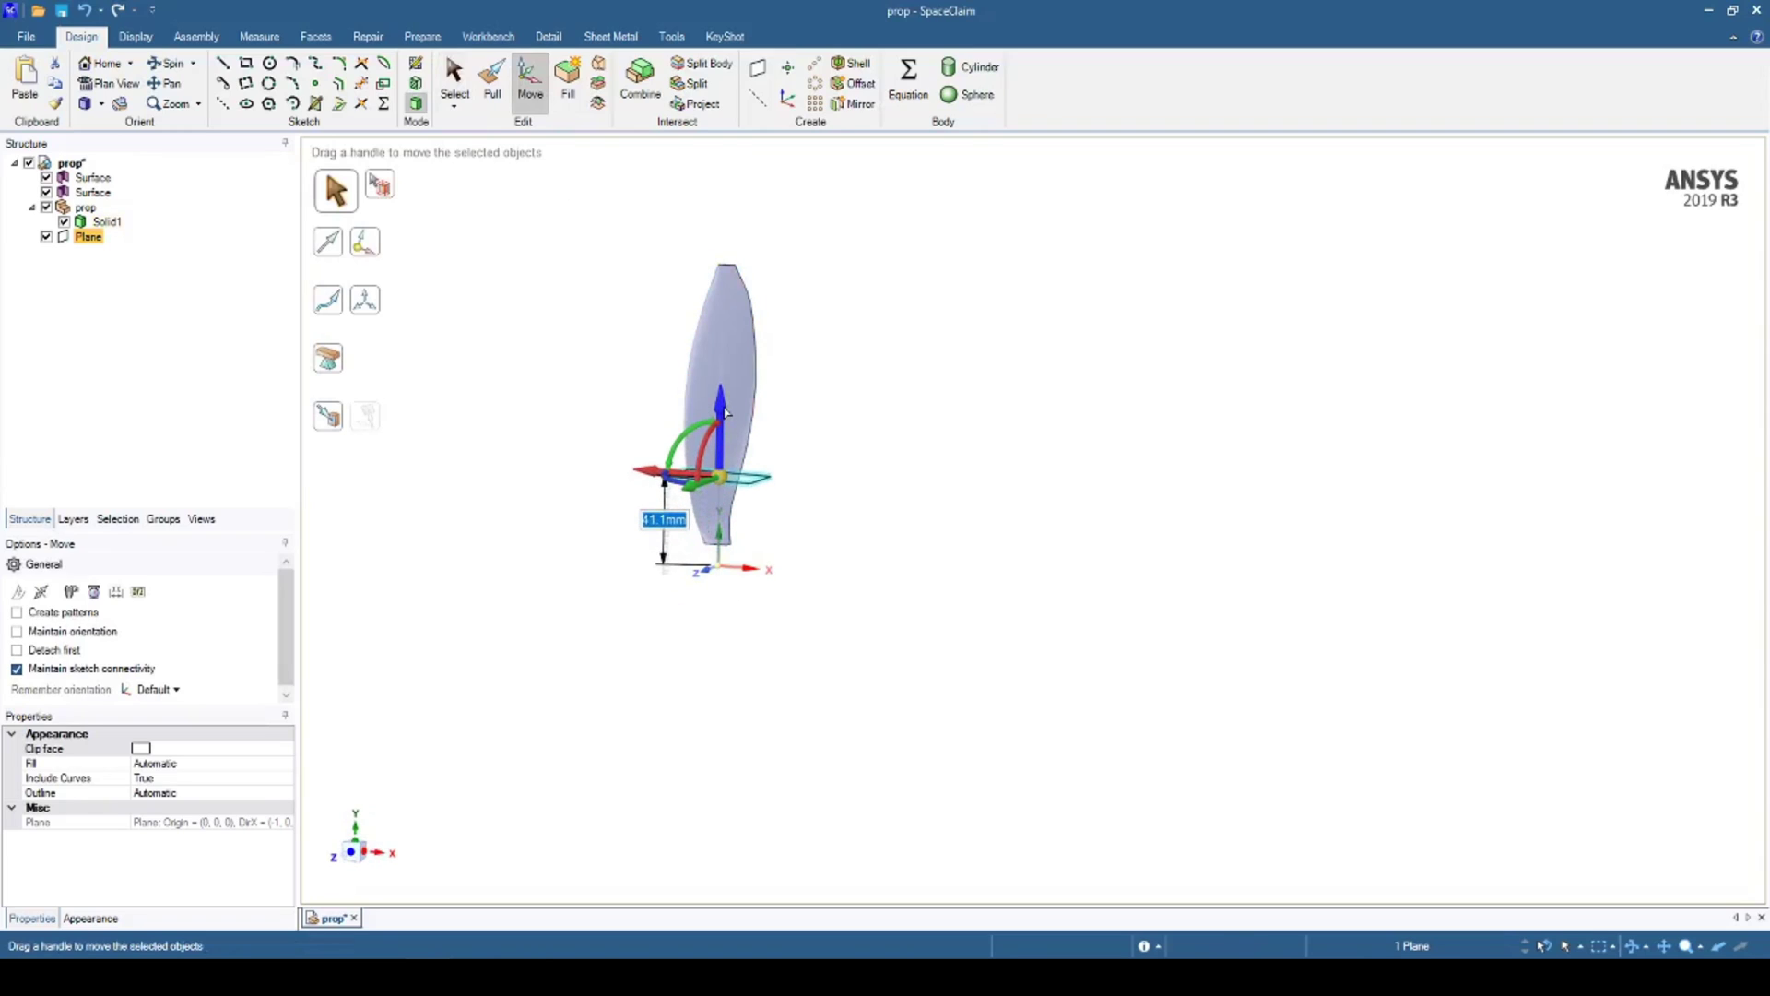
{"action": "type", "text": "70"}
{"action": "key", "text": "Return"}
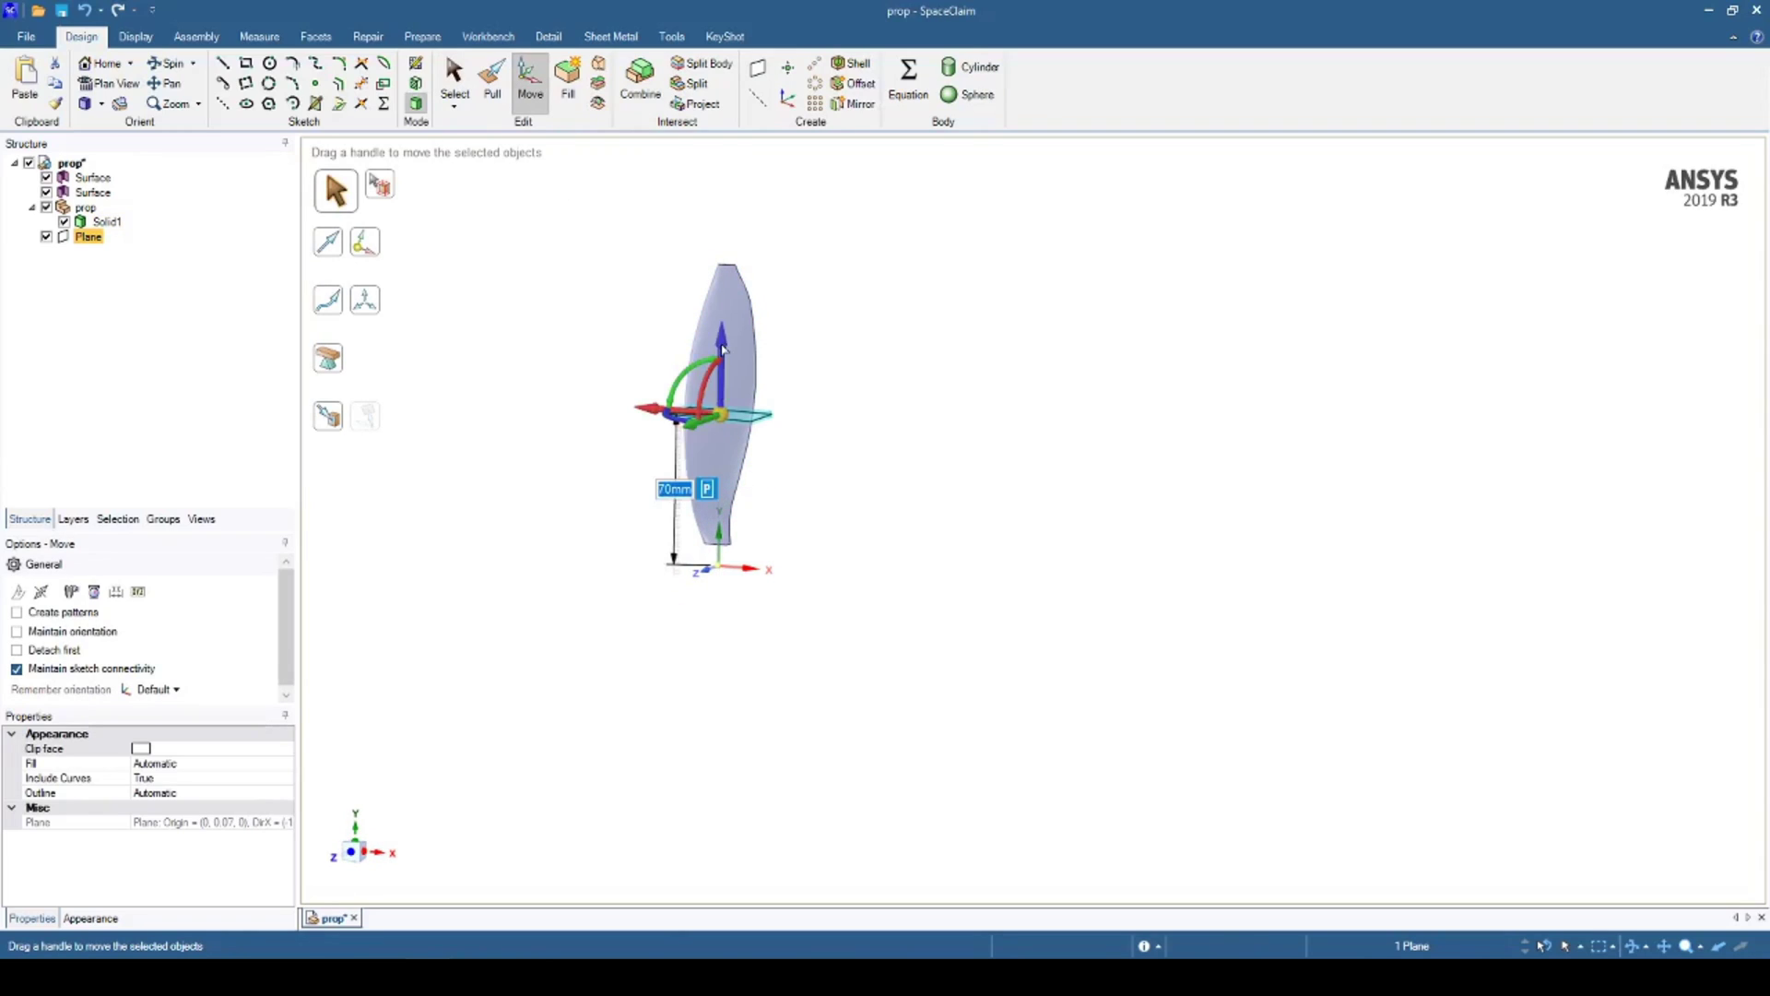
{"action": "left_click", "coordinate": [355, 858]}
{"action": "scroll", "coordinate": [636, 311], "scroll_direction": "up", "scroll_amount": 1}
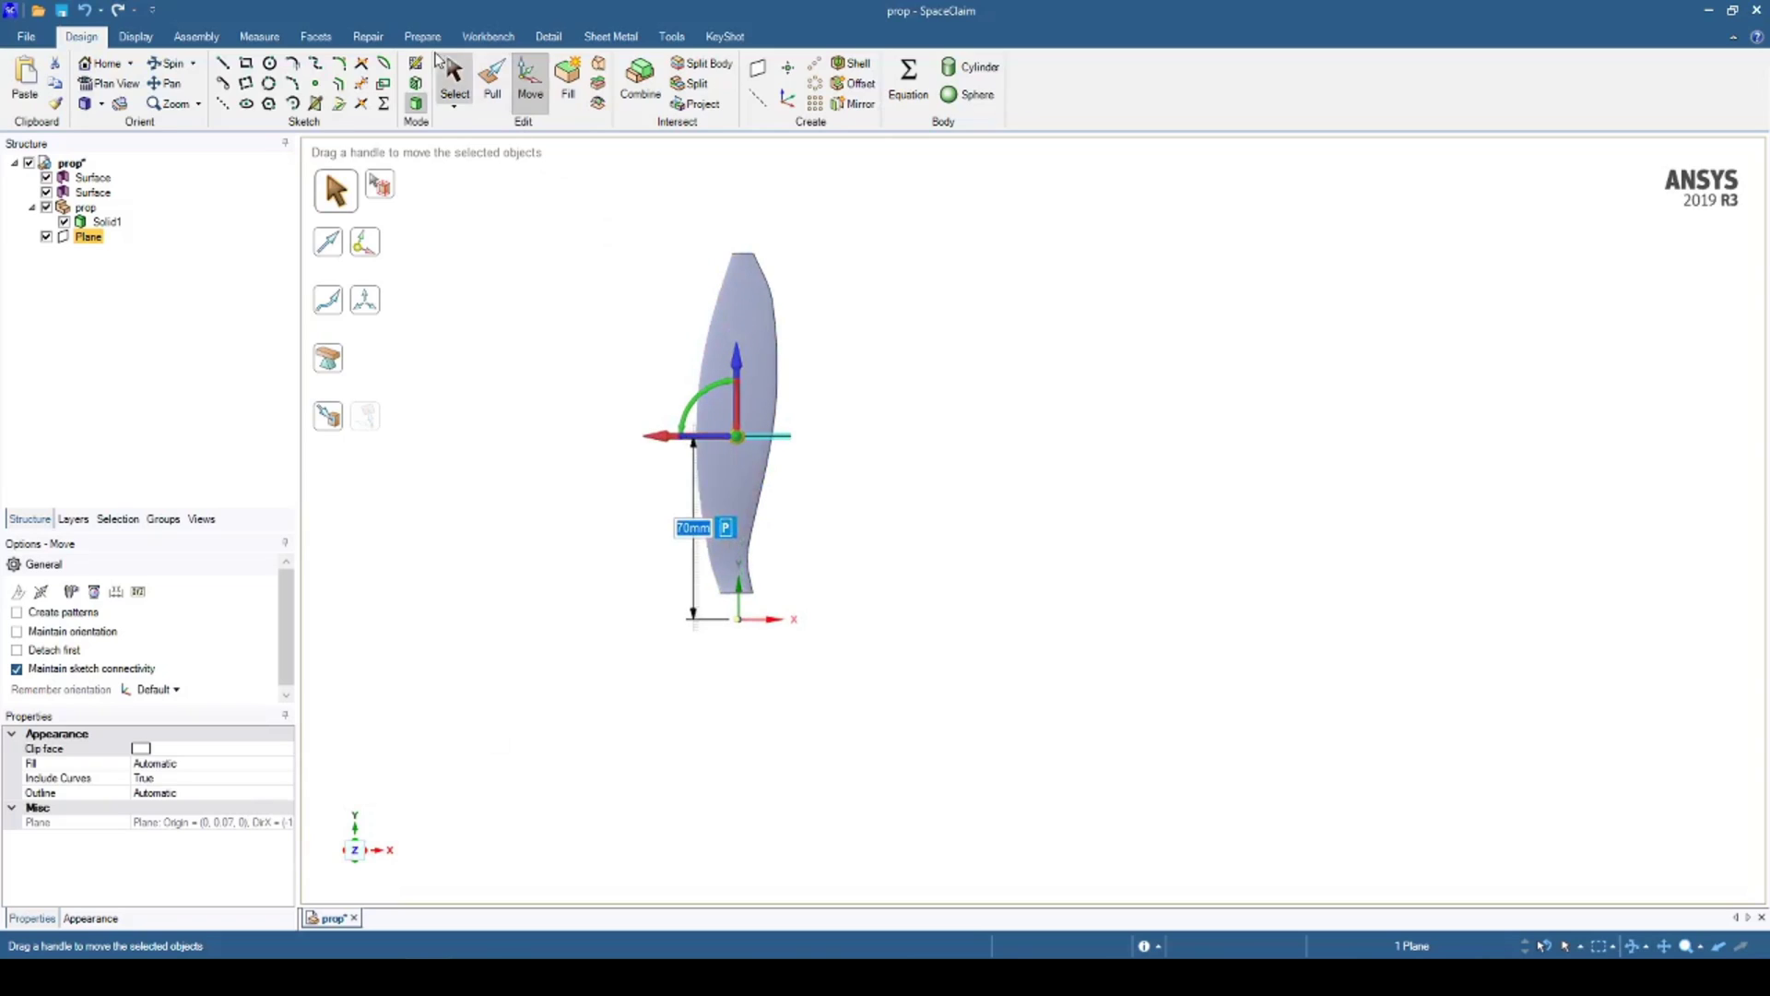
{"action": "middle_click_drag", "start_coordinate": [565, 288], "coordinate": [553, 343]}
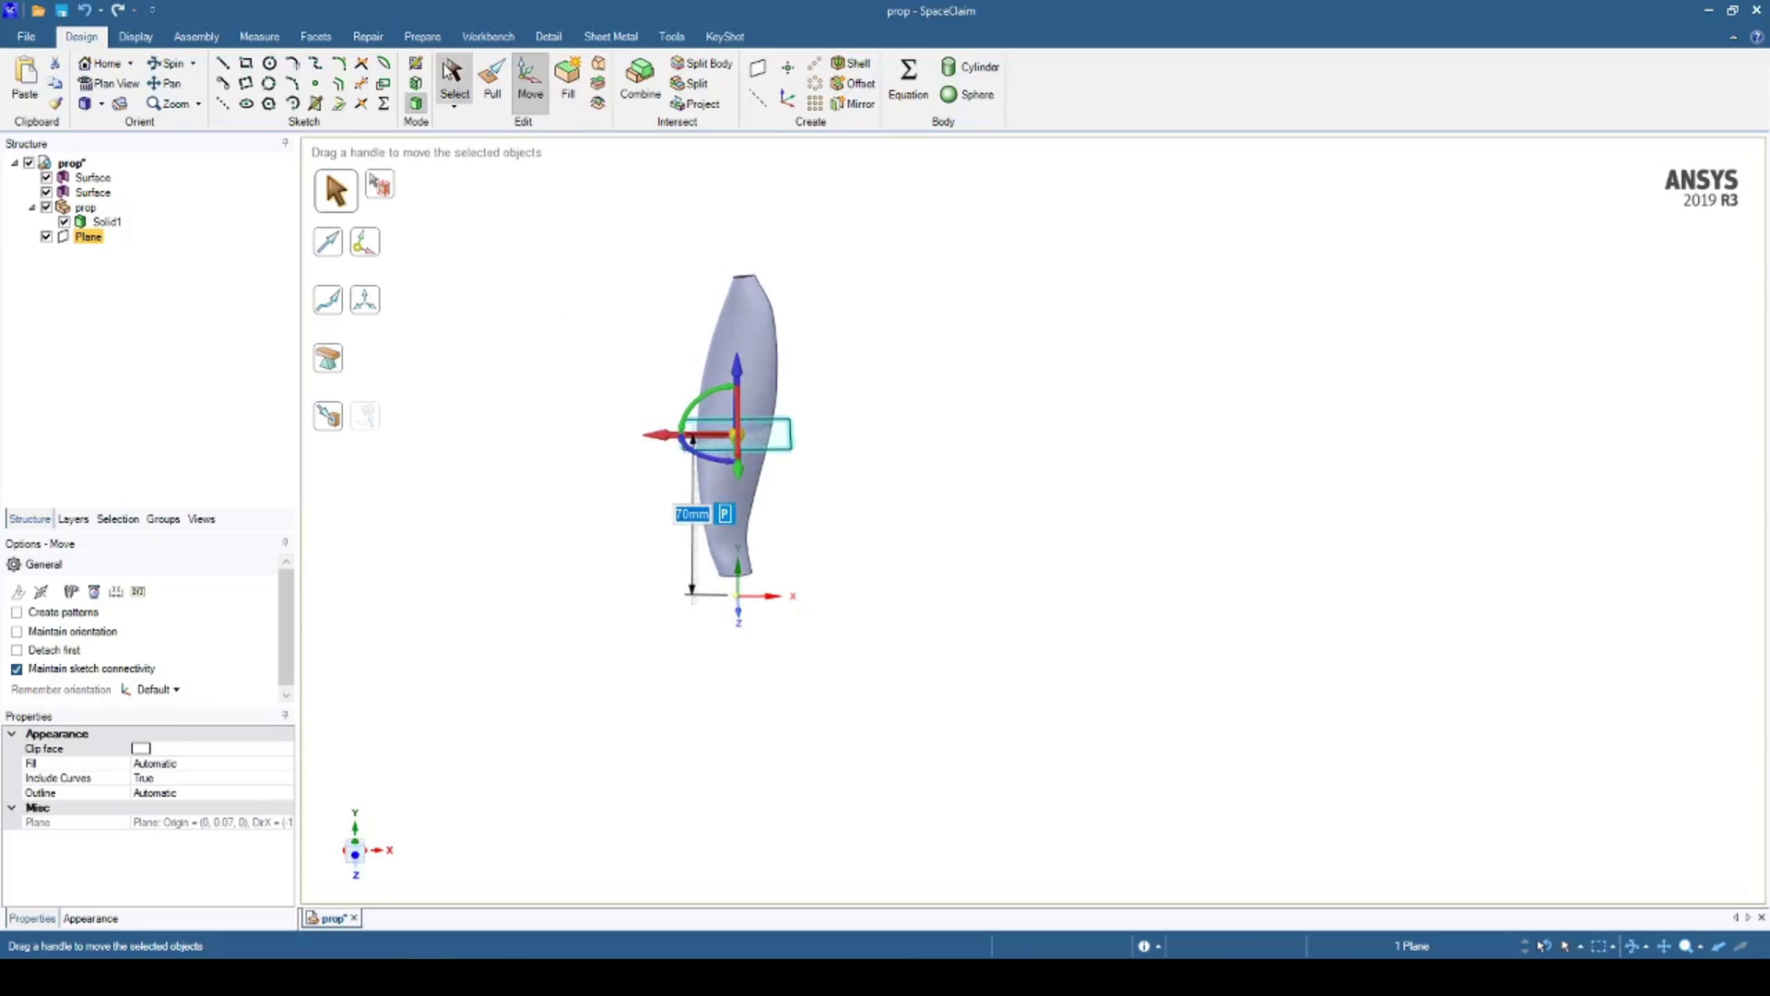
{"action": "key", "text": "s"}
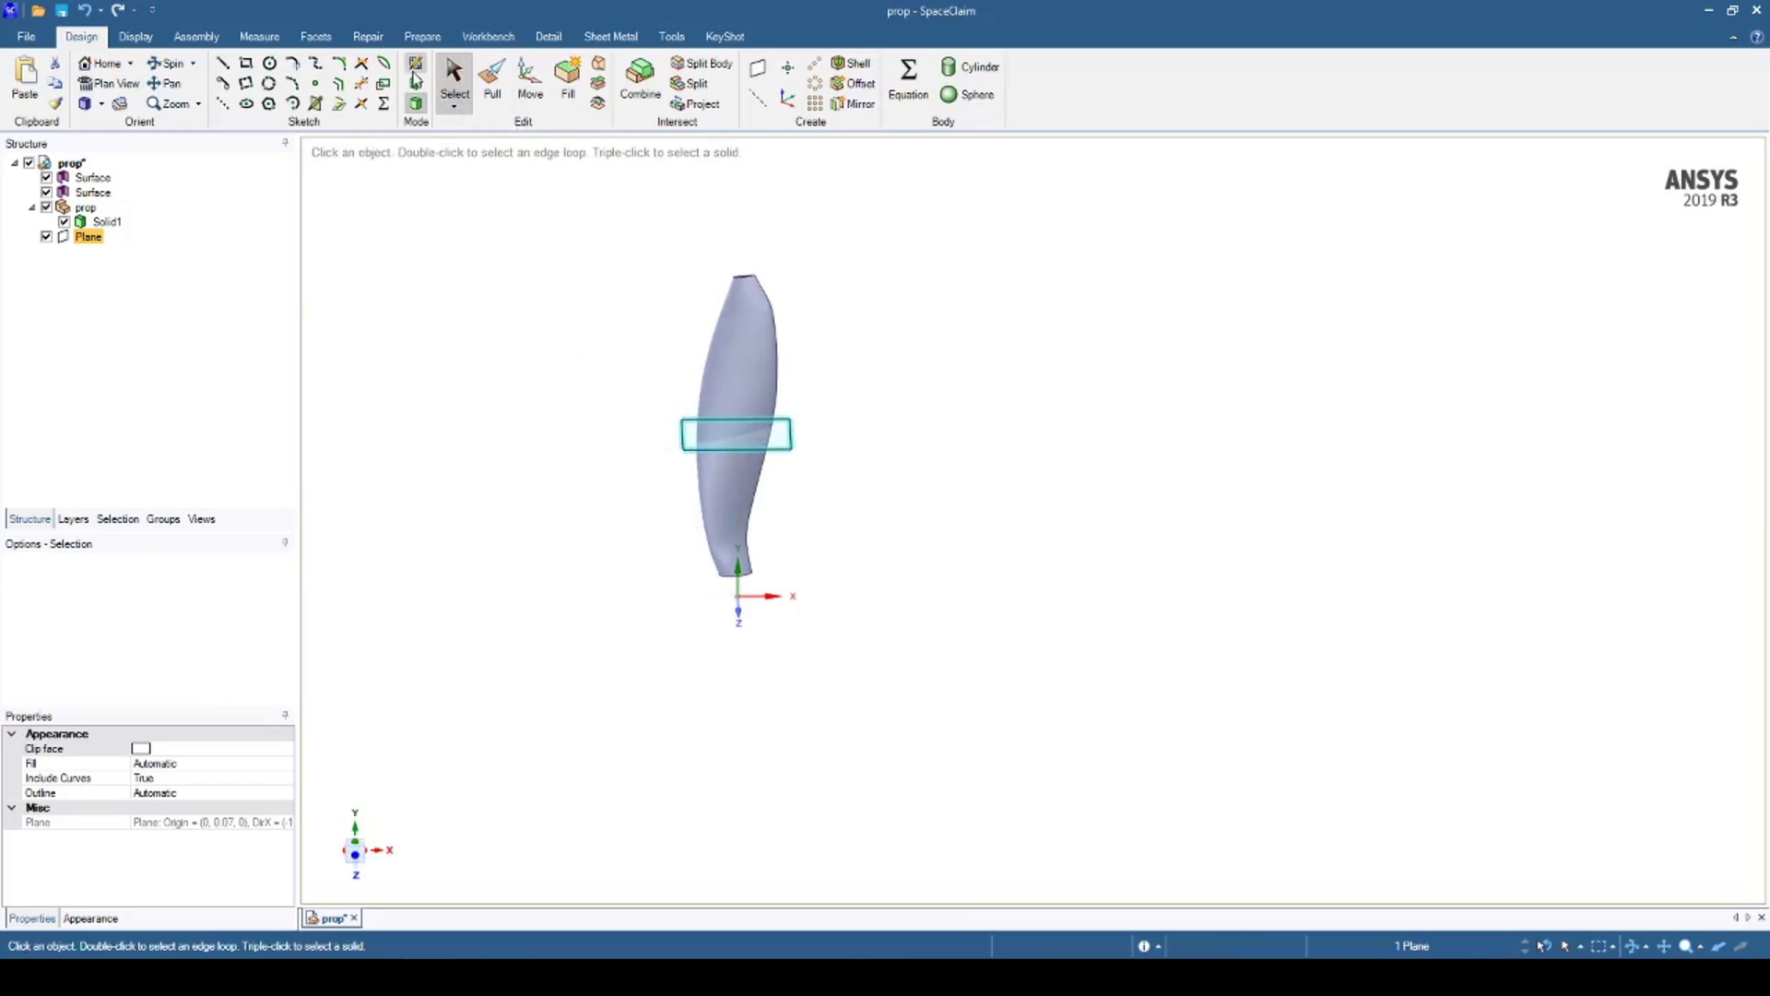
- Project the blade's section outline into a sketch on the offset plane and return to 3D mode to turn it into a surface
{"action": "left_click", "coordinate": [415, 70]}
{"action": "left_click", "coordinate": [1083, 887]}
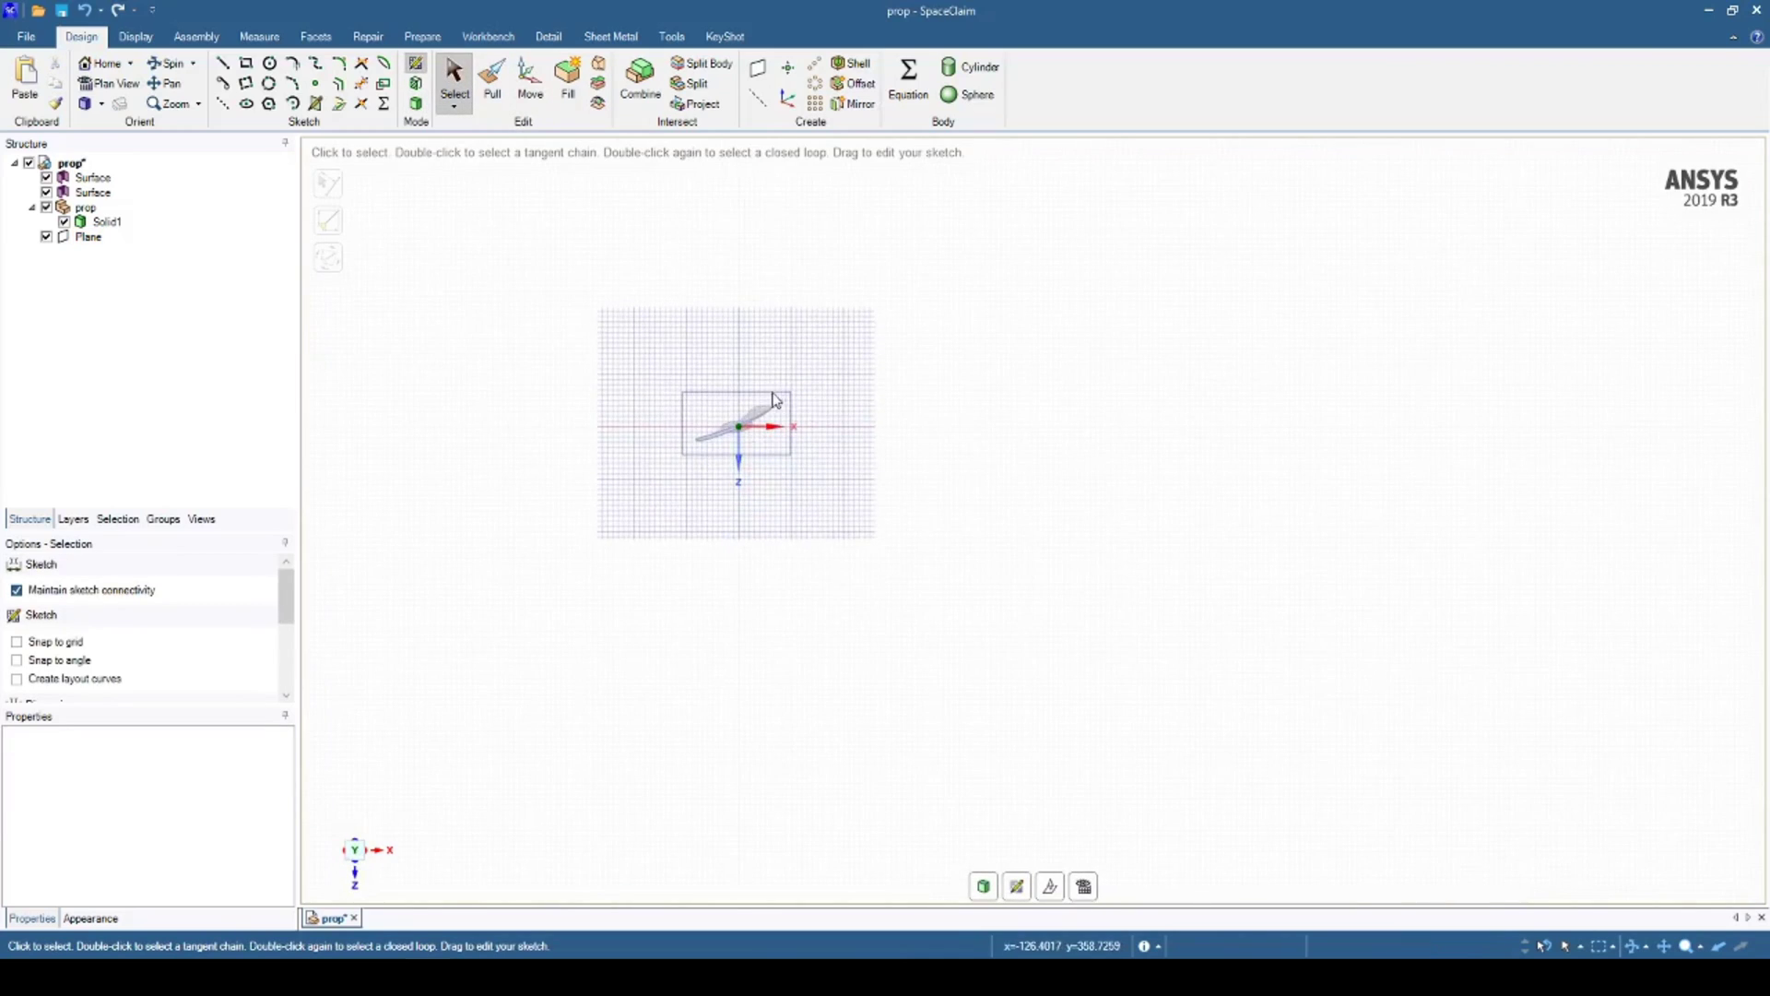
{"action": "scroll", "coordinate": [729, 431], "scroll_direction": "up", "scroll_amount": 5}
{"action": "scroll", "coordinate": [794, 474], "scroll_direction": "up", "scroll_amount": 4}
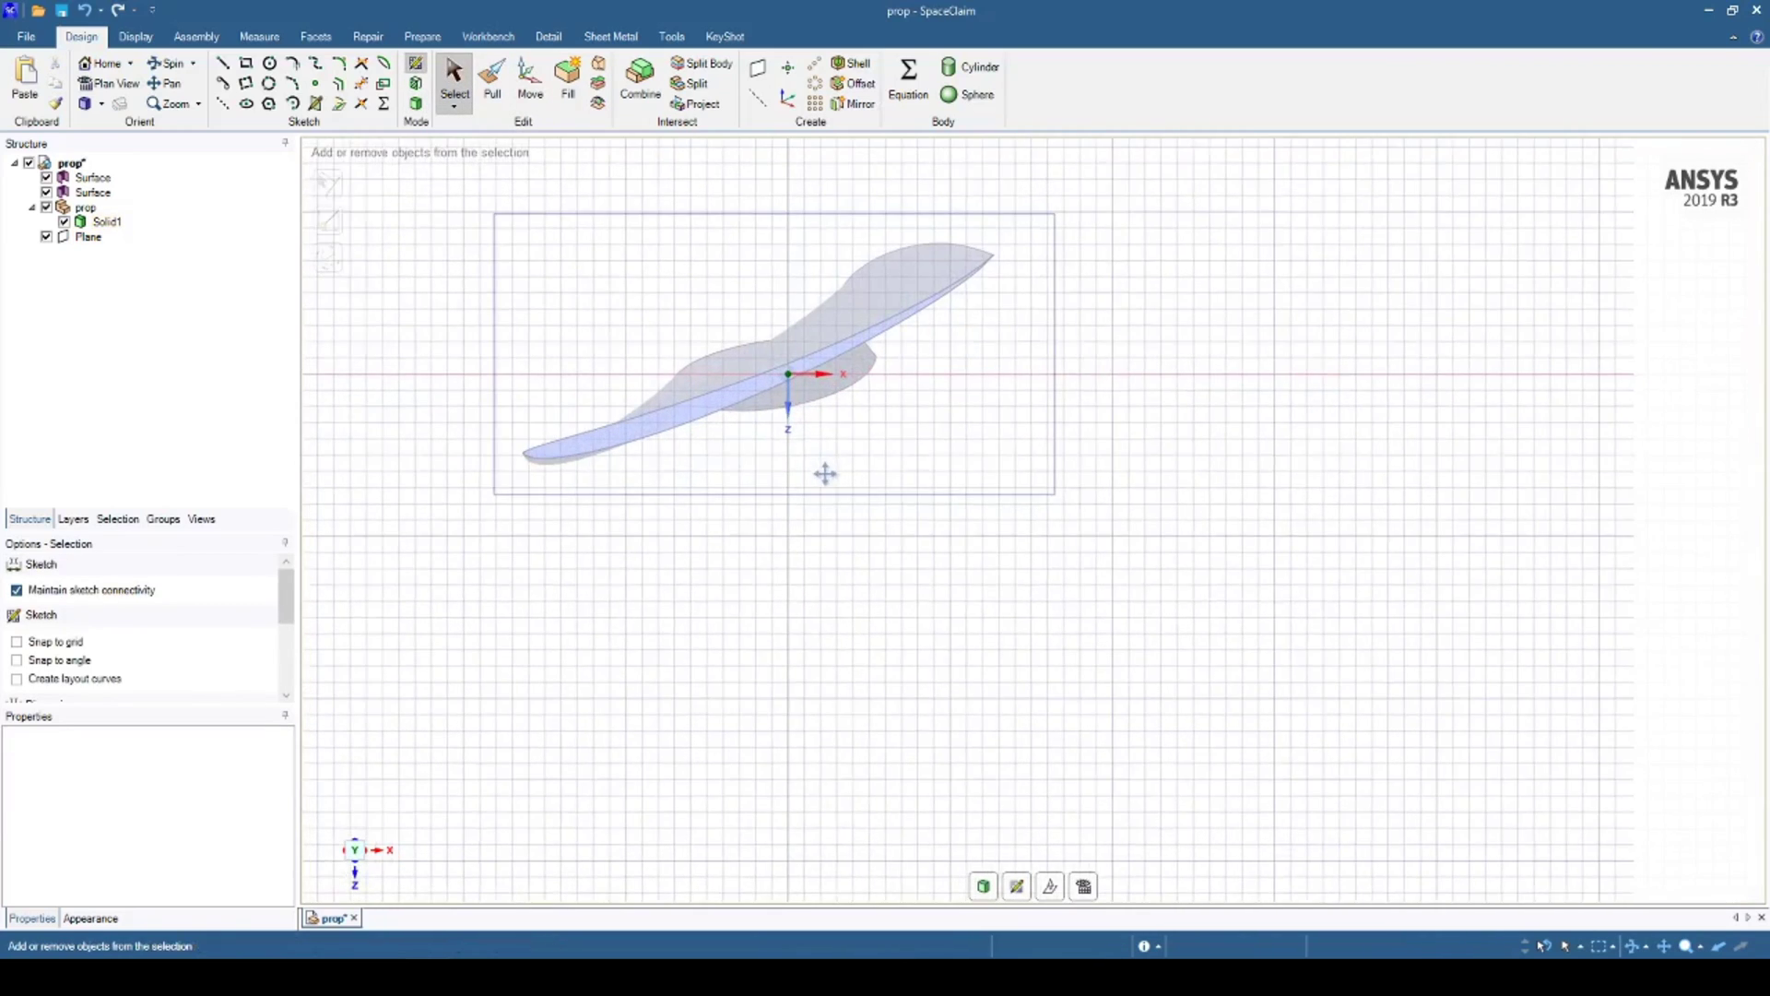
{"action": "mouse_move", "coordinate": [824, 460]}
{"action": "middle_mouse_down", "text": "shift"}
{"action": "mouse_move", "coordinate": [916, 488]}
{"action": "mouse_move", "coordinate": [1026, 568]}
{"action": "middle_mouse_up", "text": "shift"}
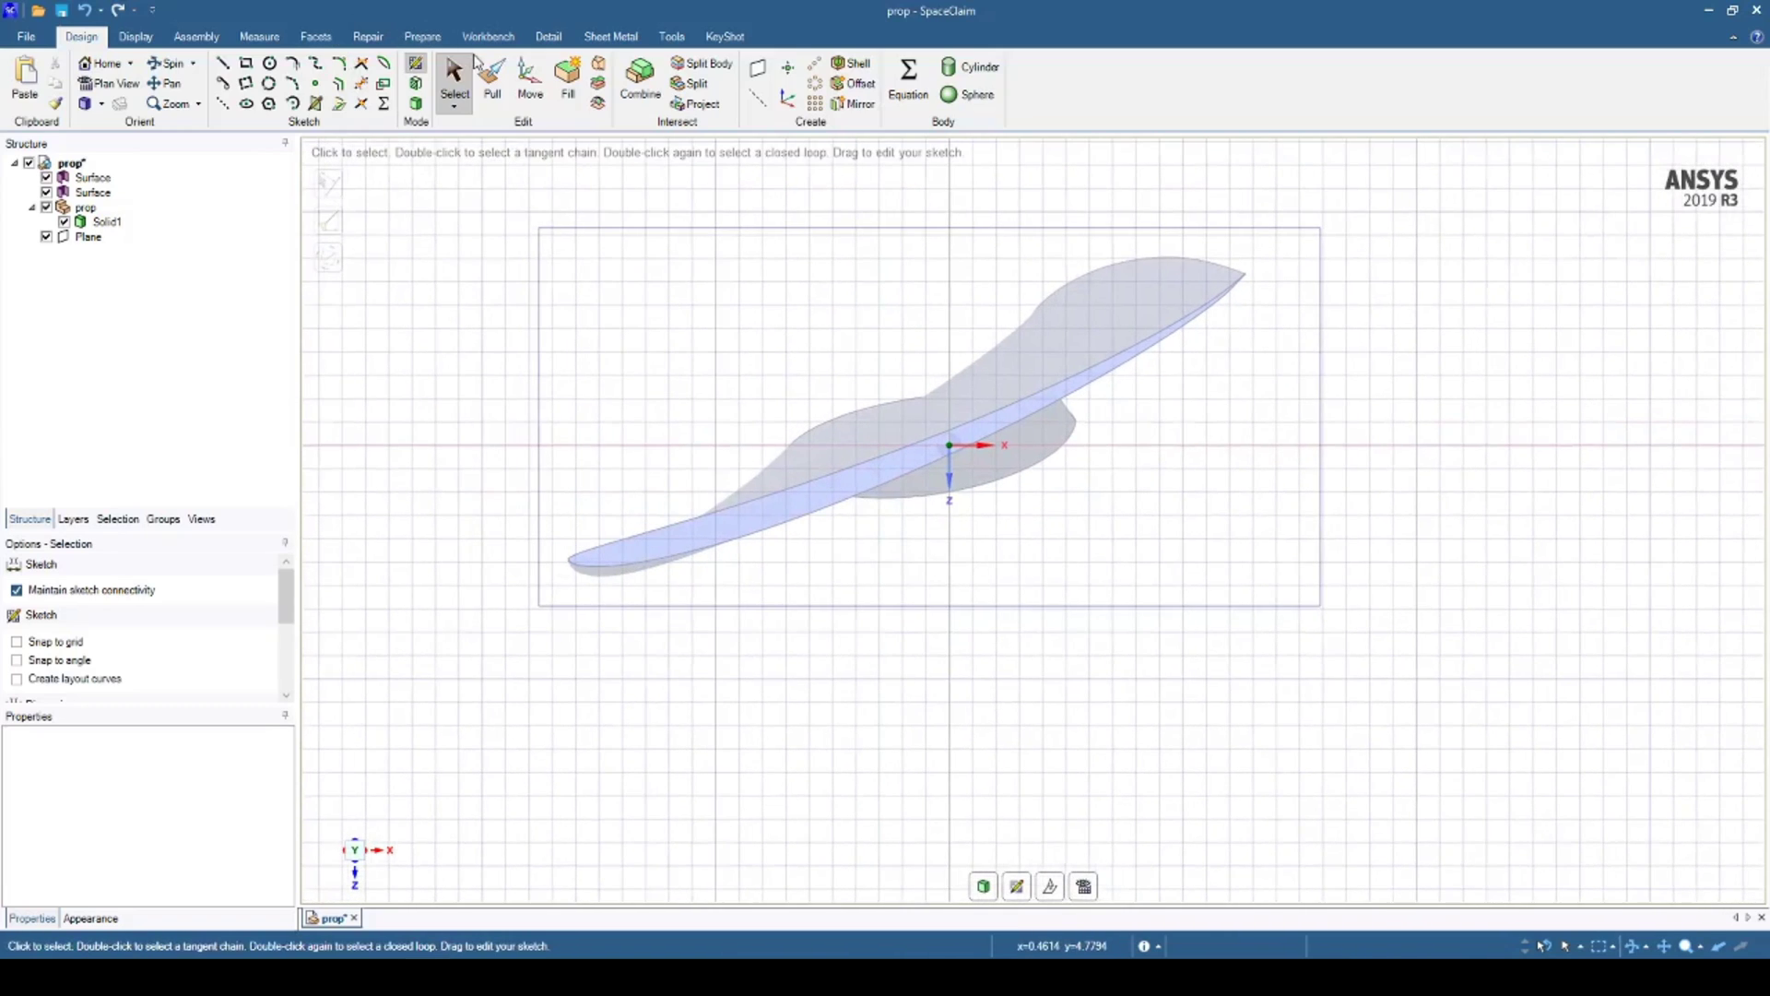
{"action": "left_click", "coordinate": [723, 550]}
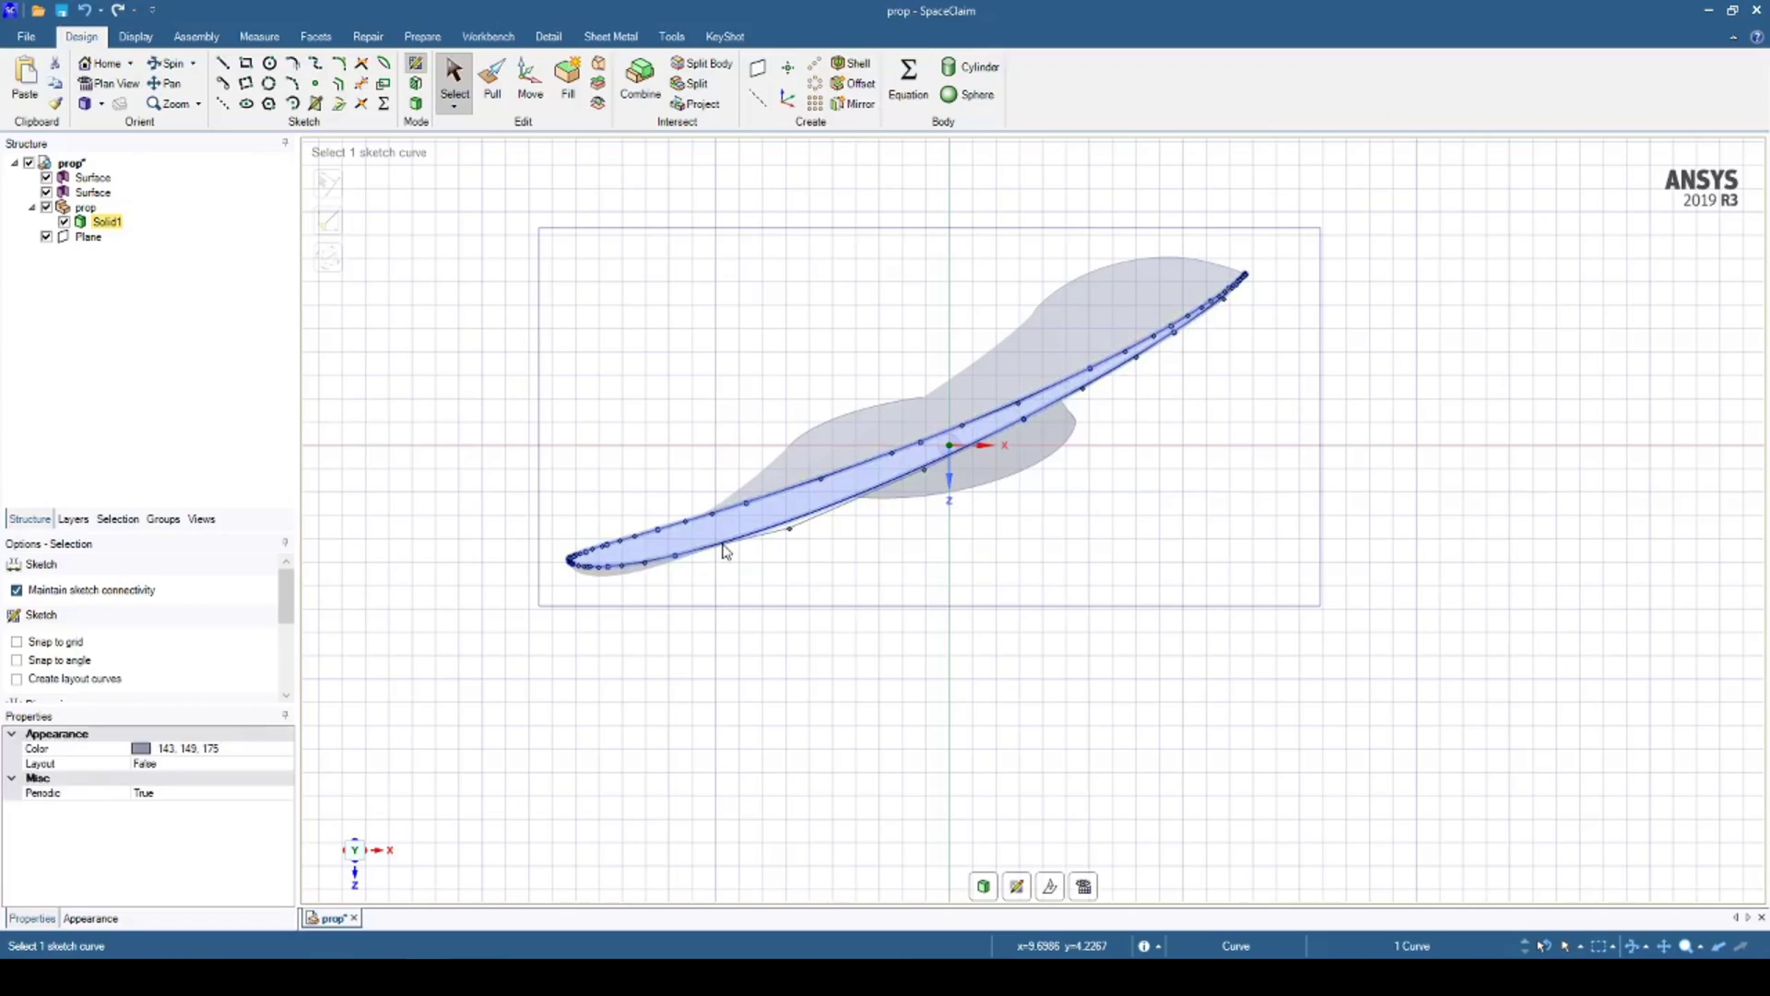
{"action": "left_click", "coordinate": [340, 104]}
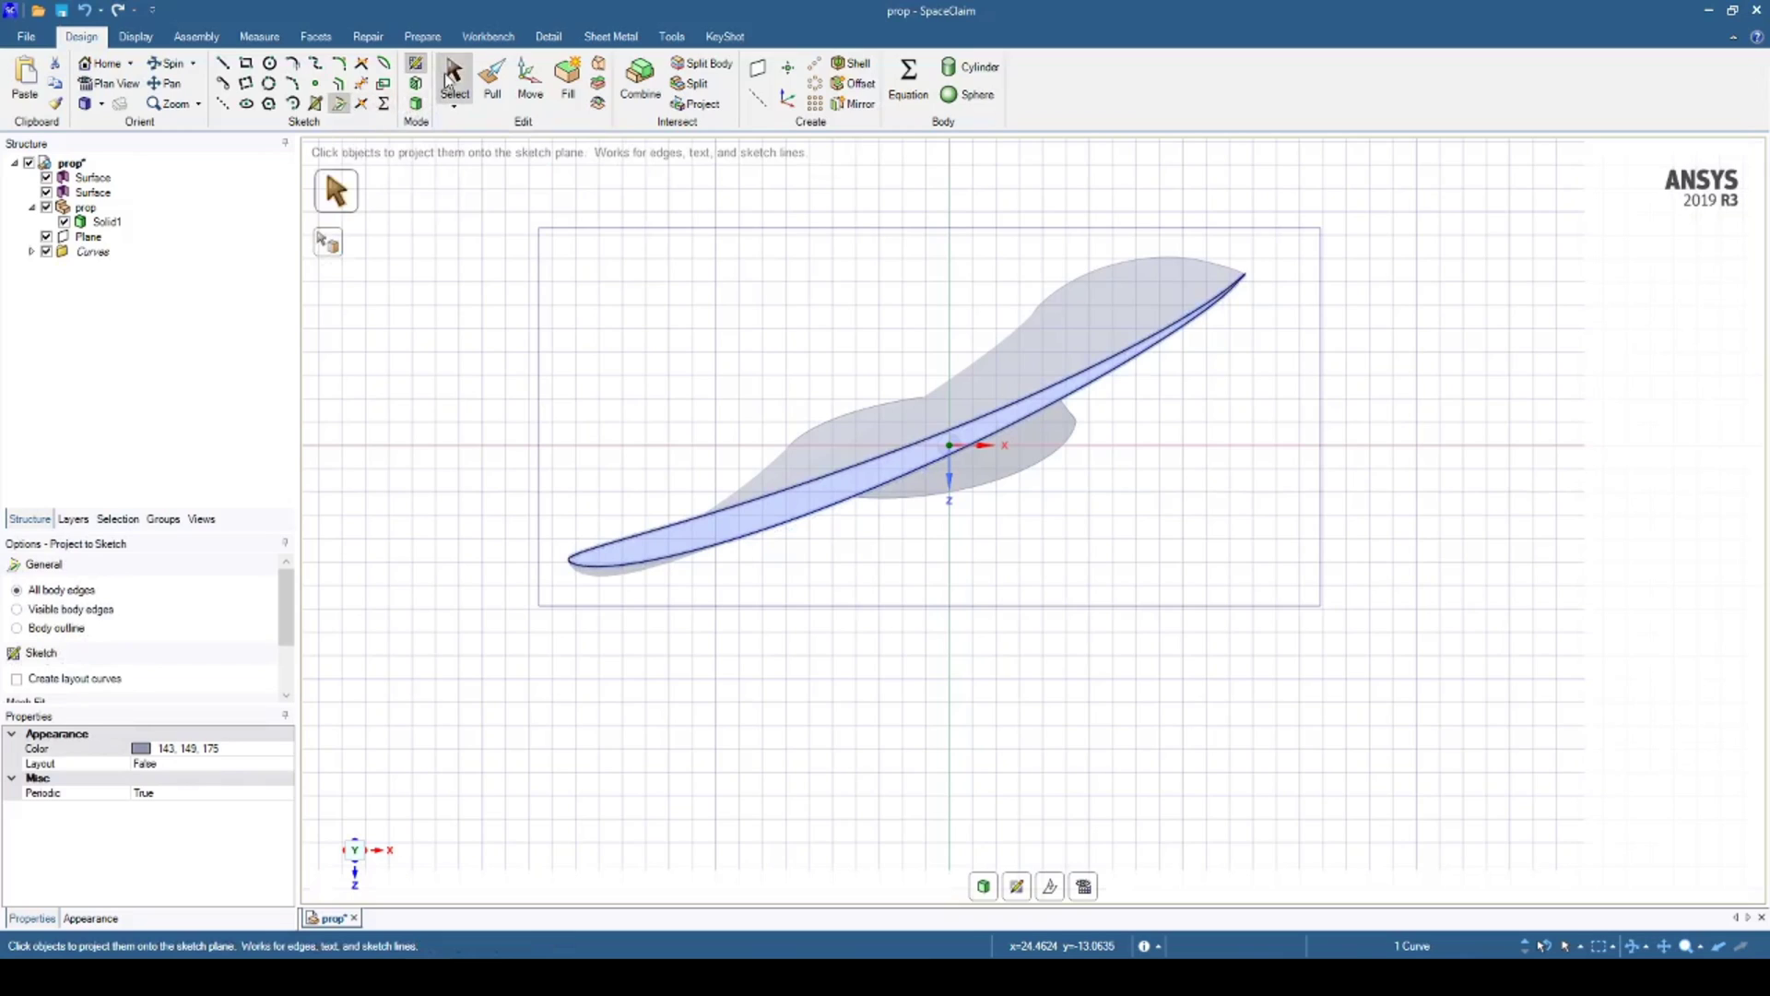
{"action": "left_click", "coordinate": [454, 75]}
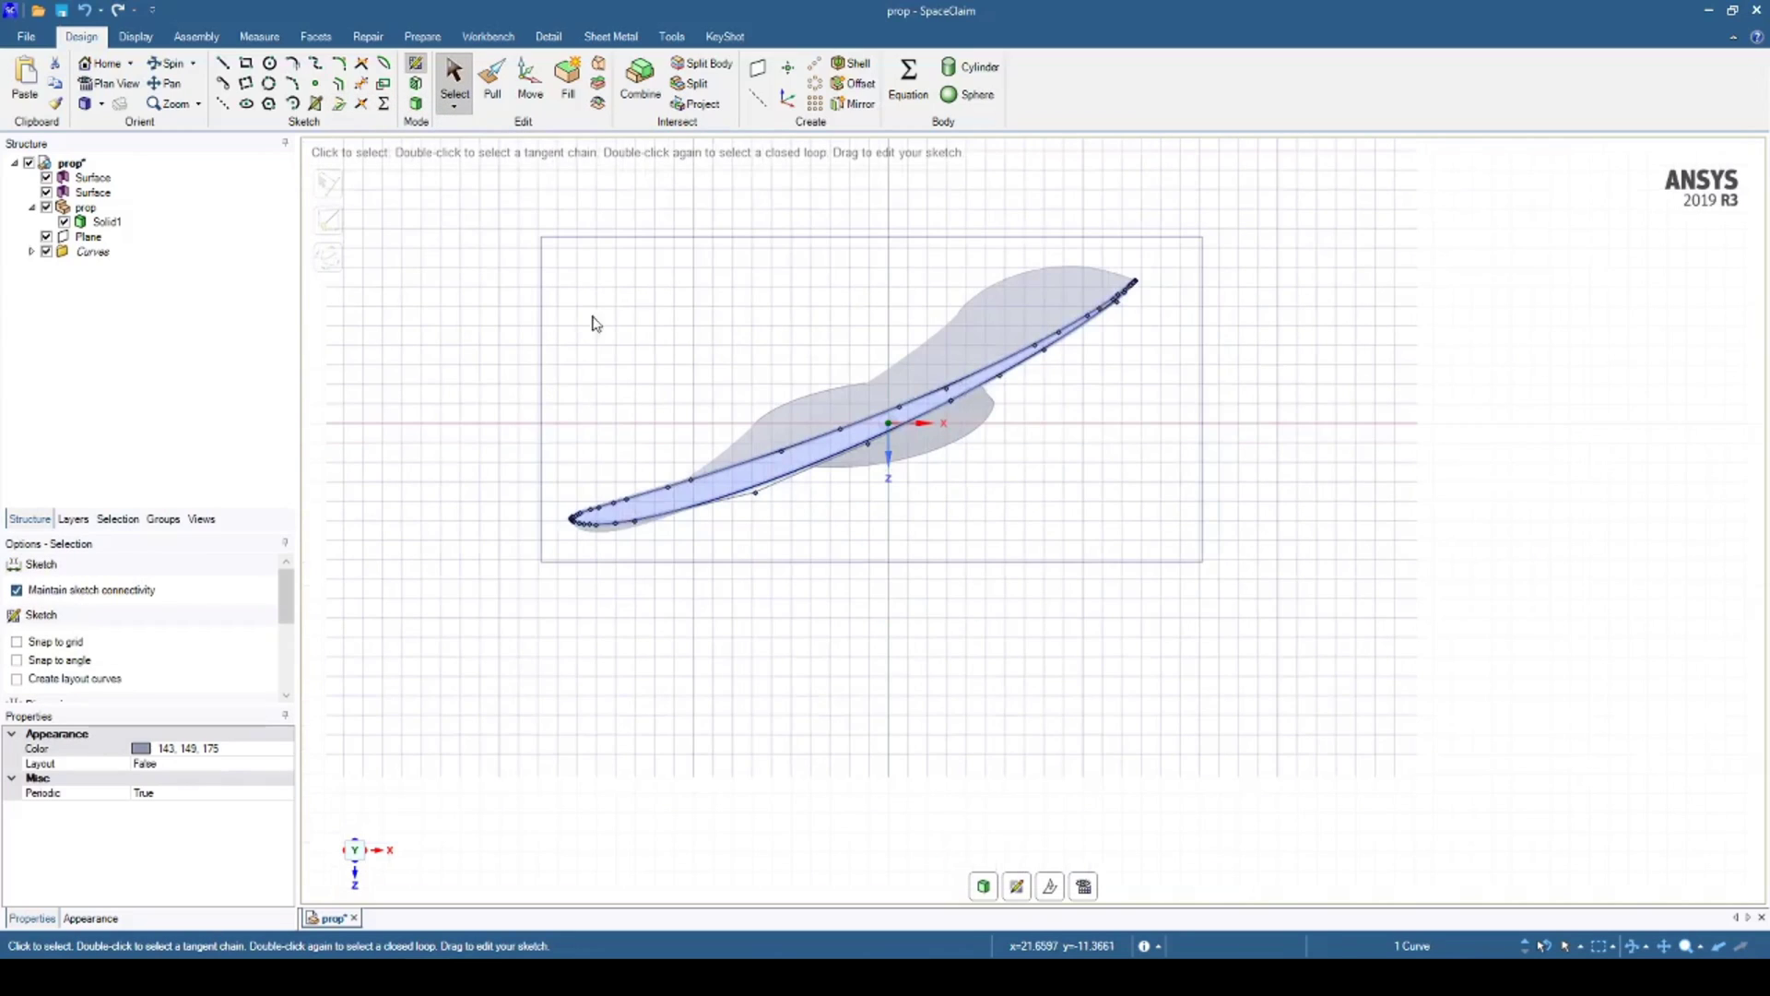
{"action": "scroll", "coordinate": [735, 328], "scroll_direction": "down", "scroll_amount": 1}
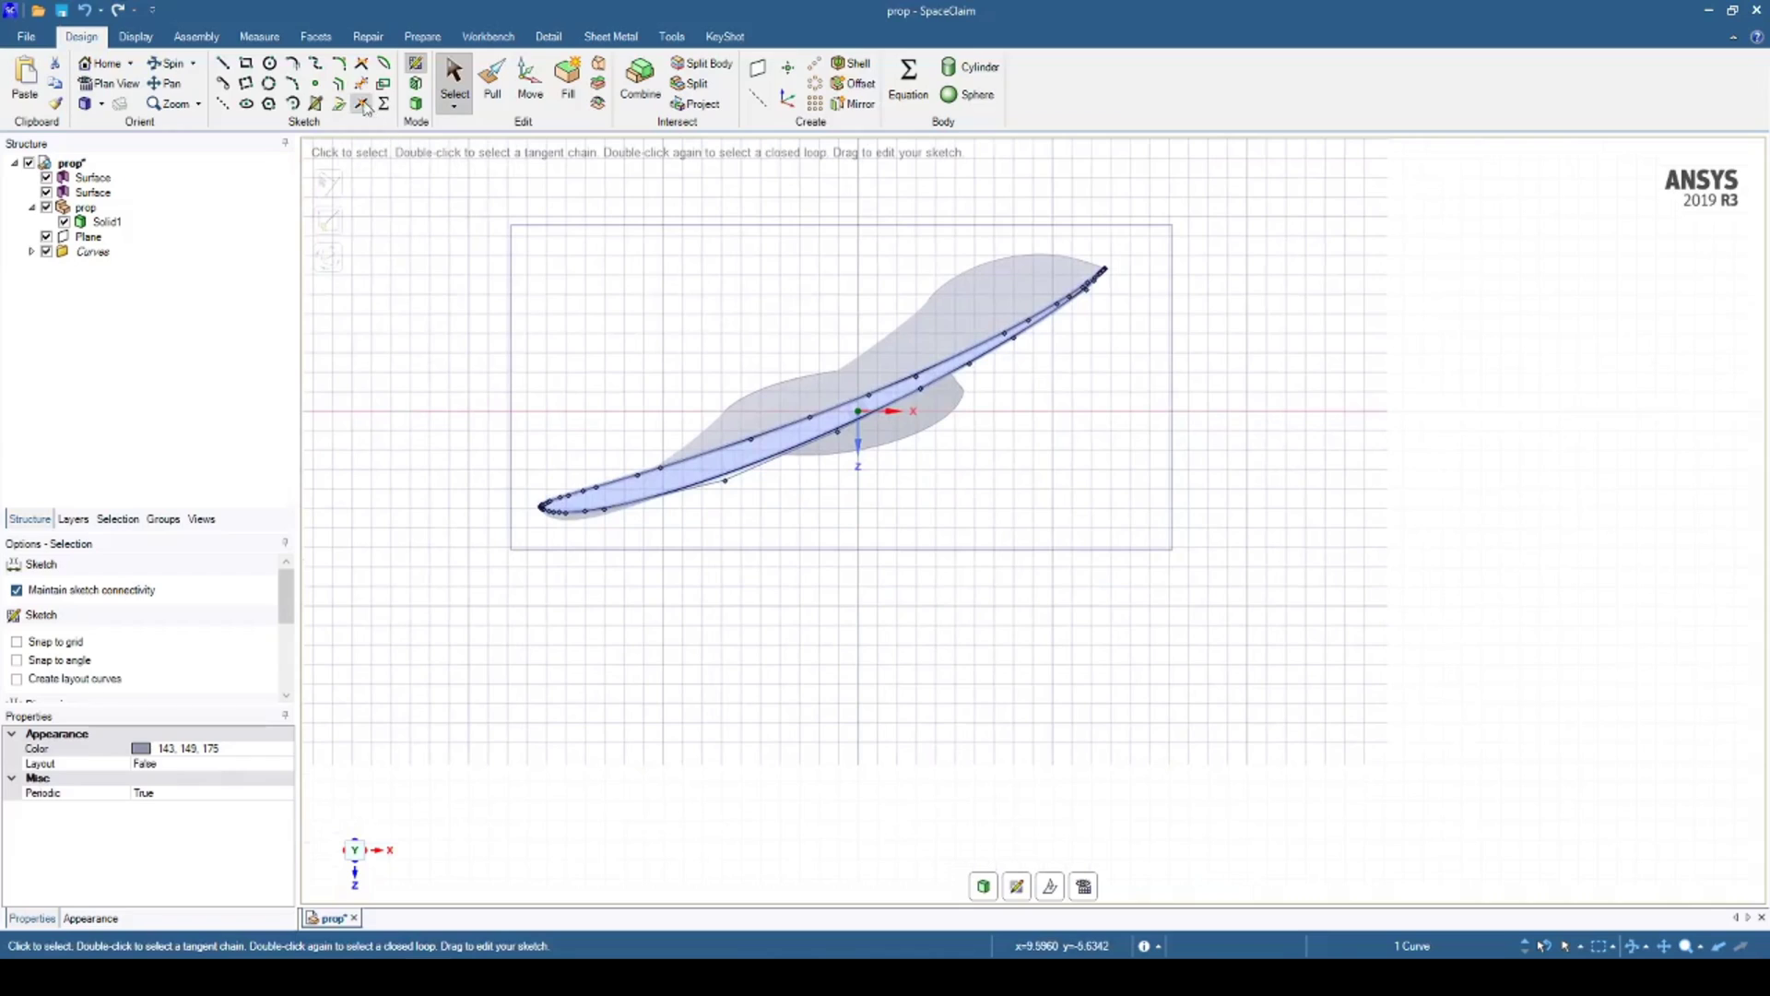
{"action": "left_click", "coordinate": [415, 103]}
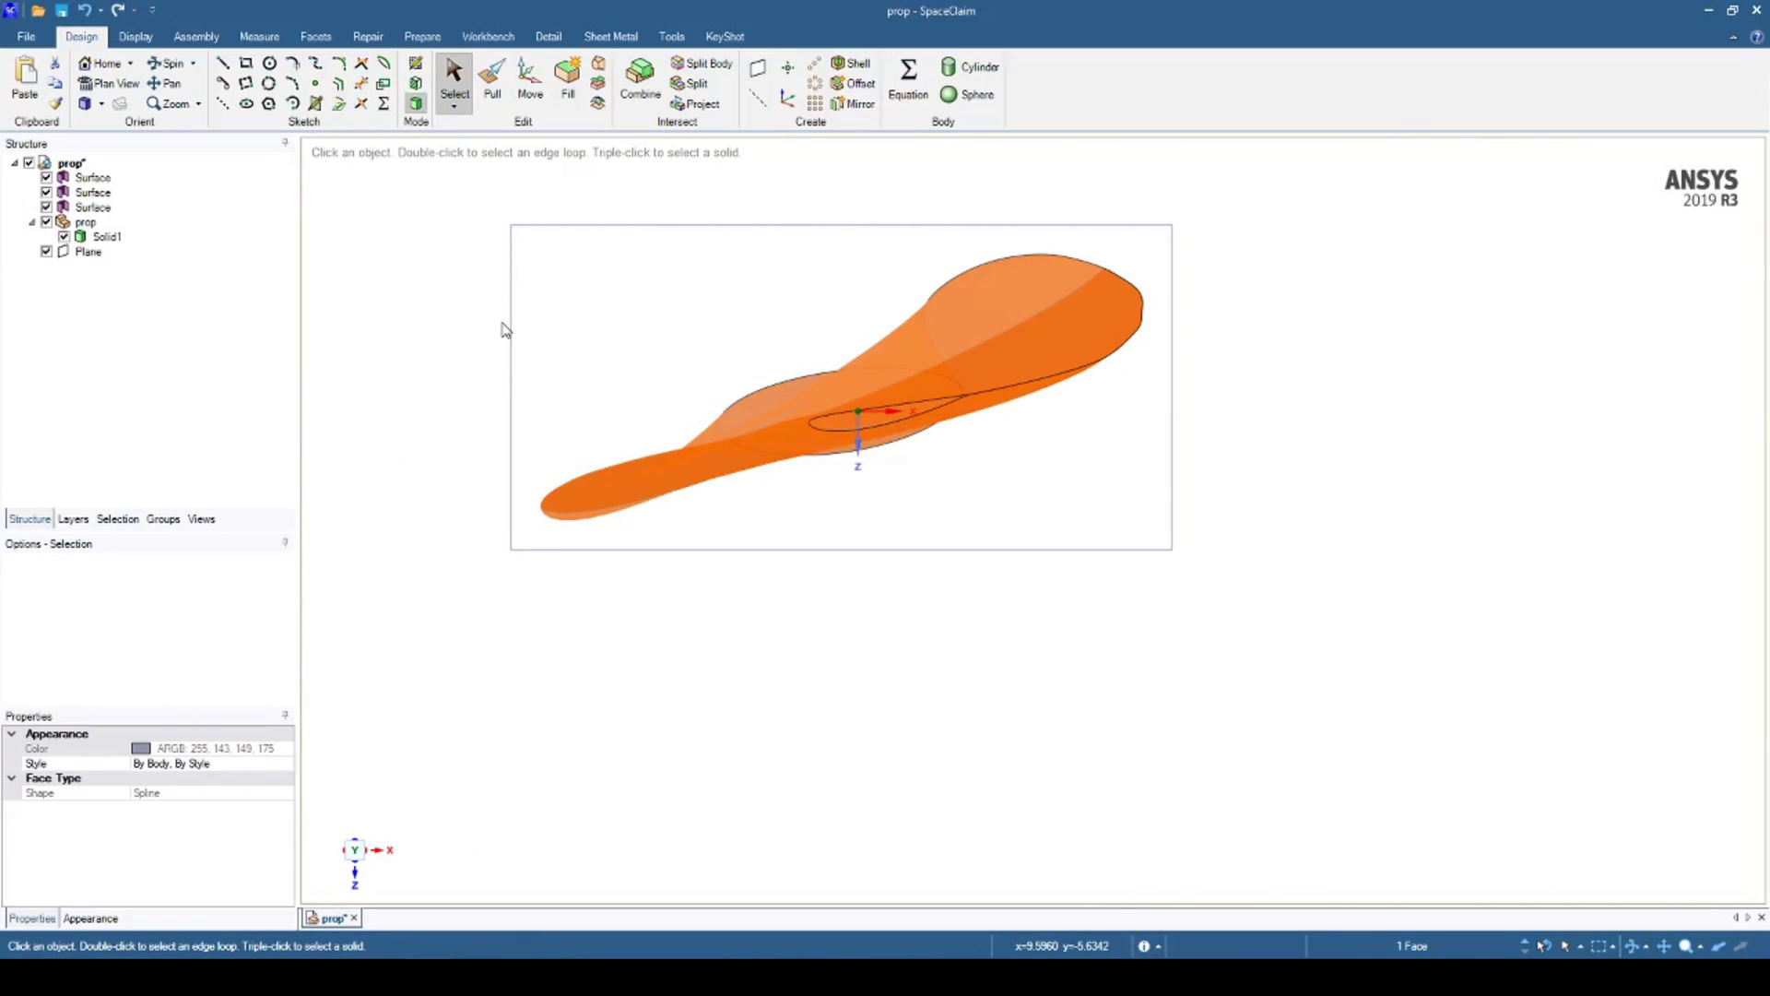
- Hide the prop component and open a sketch on the mid-blade section surface in plan view
{"action": "left_click", "coordinate": [46, 222]}
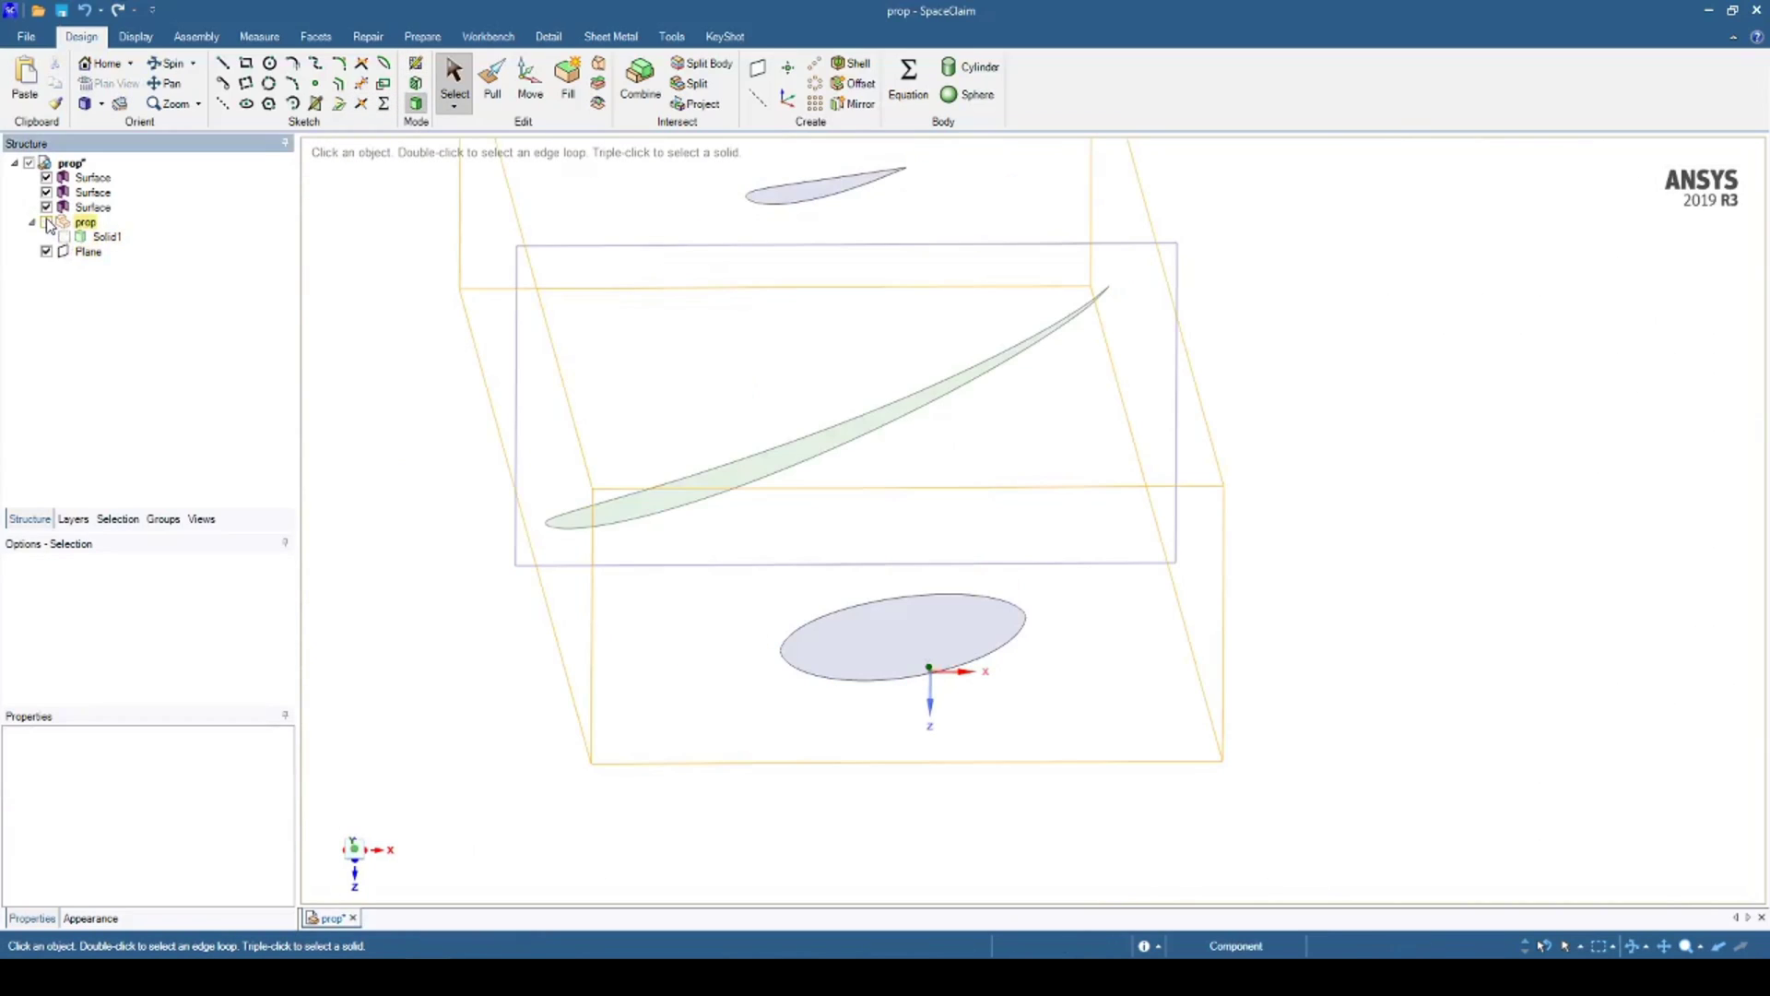
{"action": "left_click", "coordinate": [650, 509]}
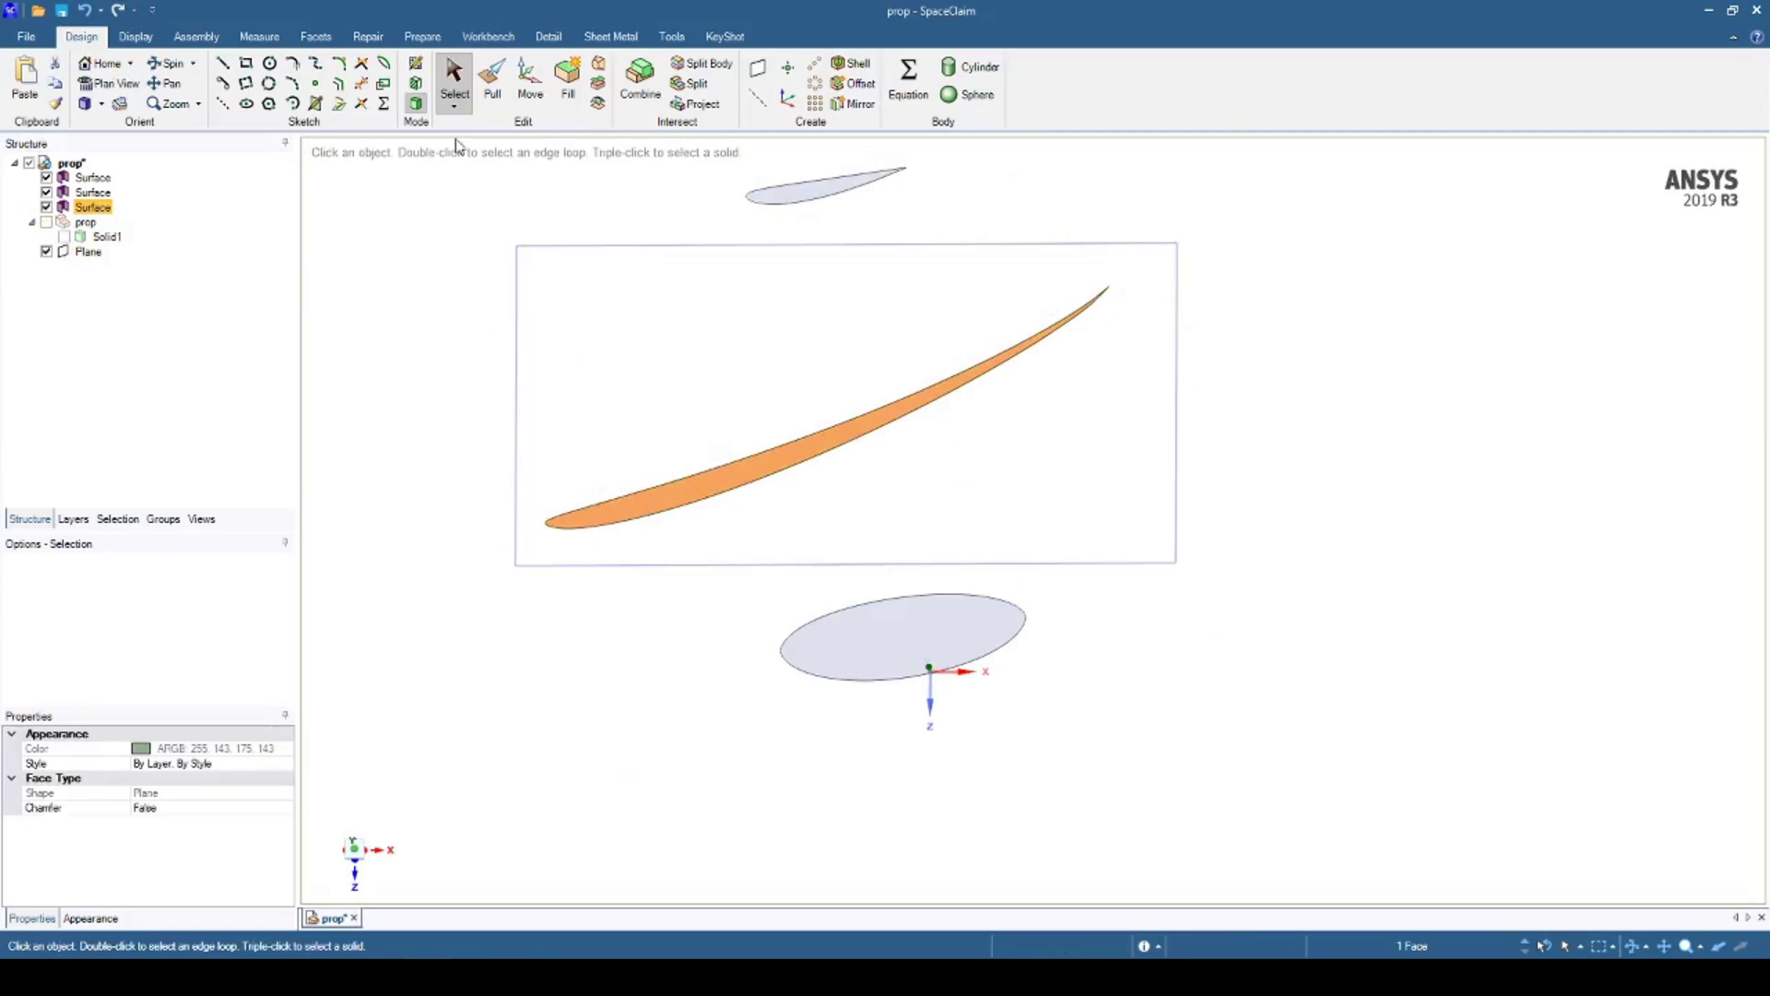
{"action": "left_click", "coordinate": [416, 63]}
{"action": "left_click", "coordinate": [1084, 887]}
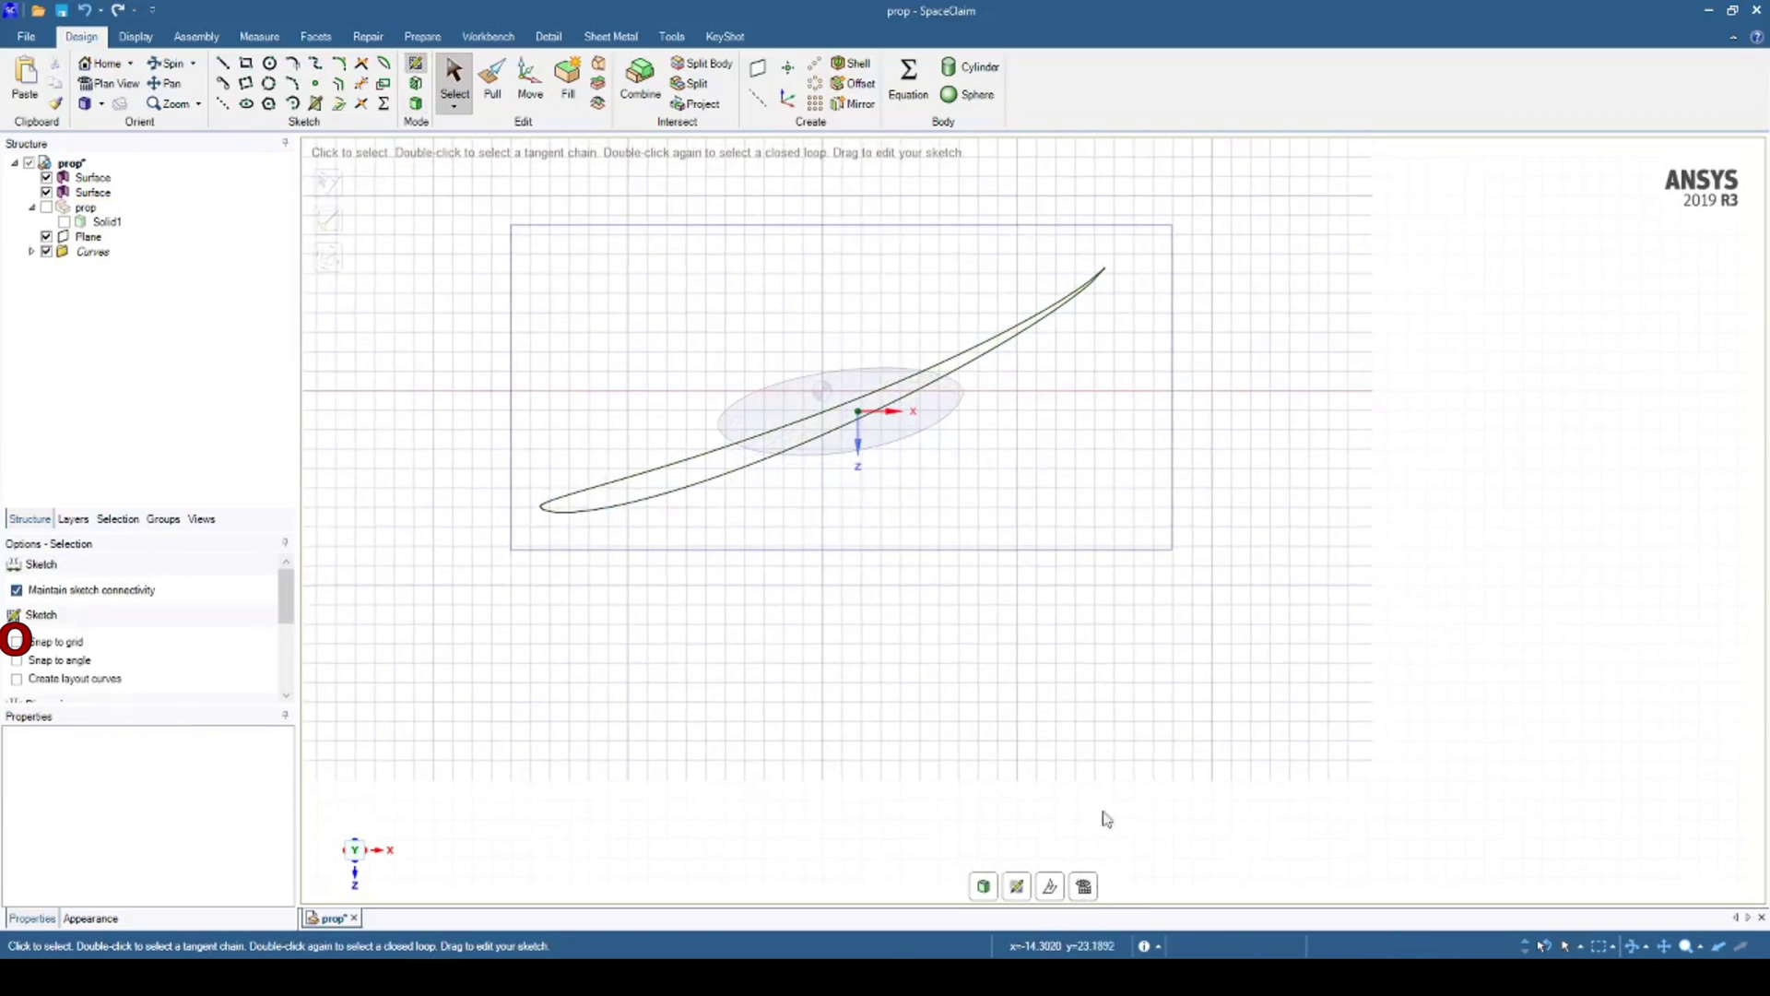
{"action": "scroll", "coordinate": [738, 439], "scroll_direction": "up", "scroll_amount": 3}
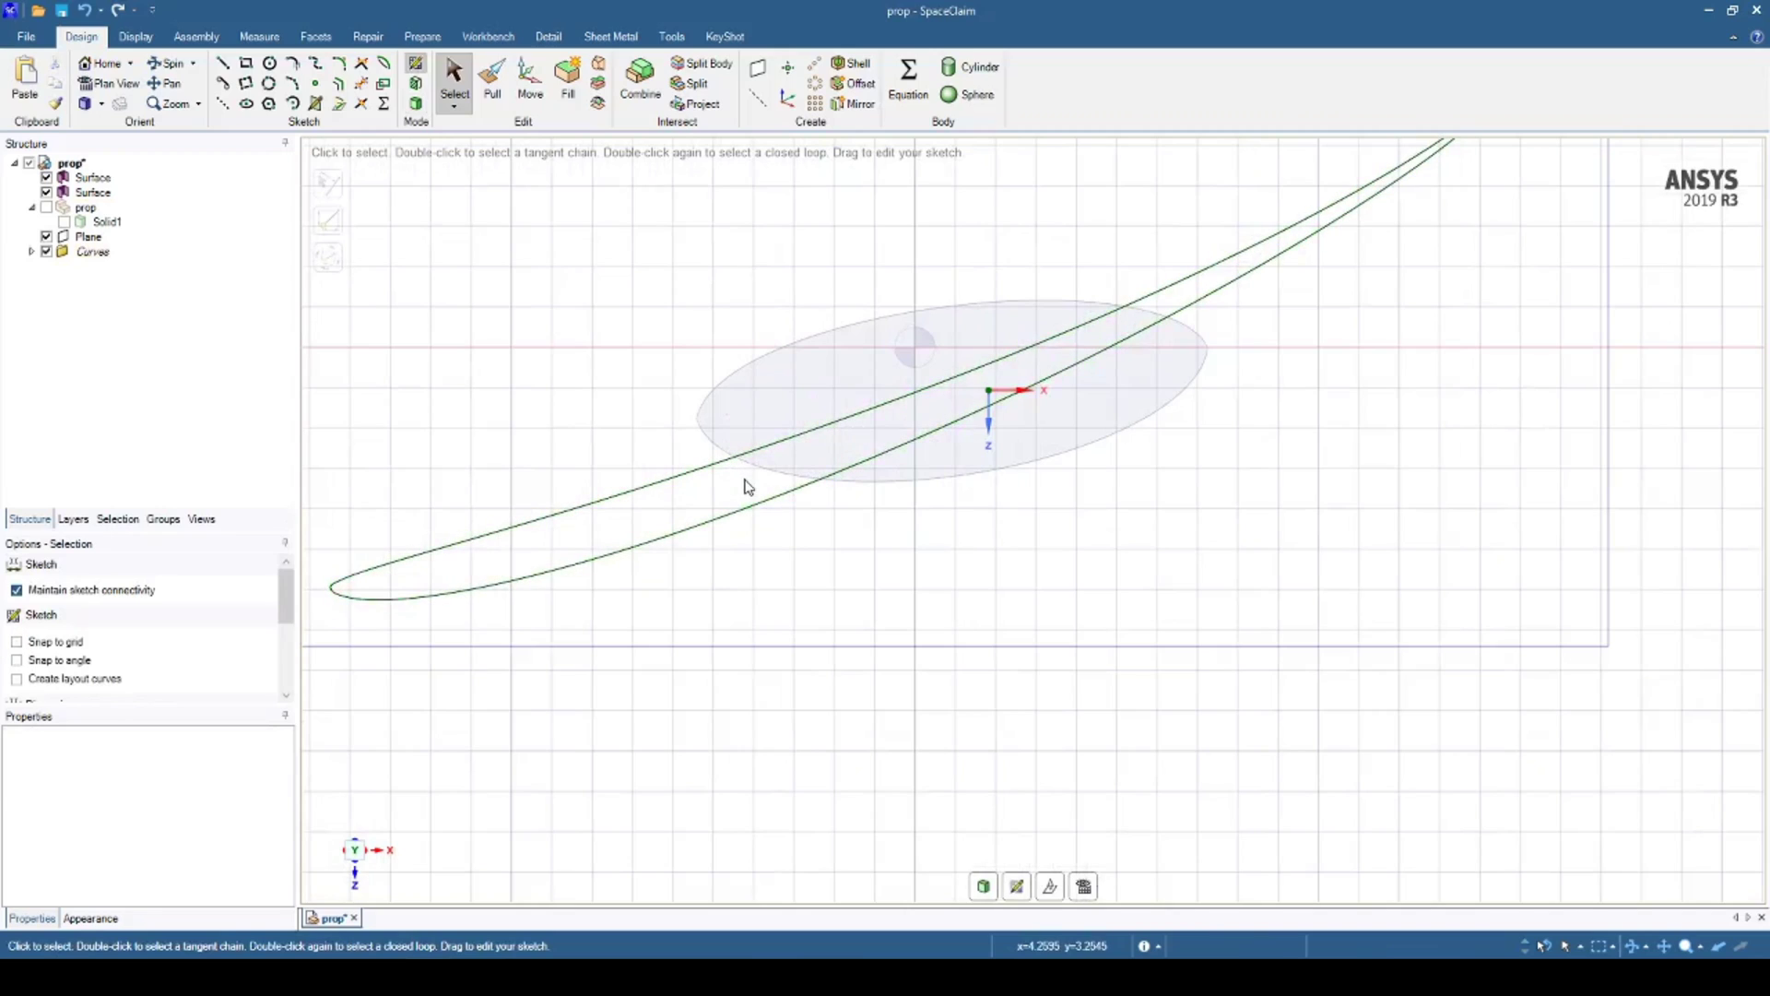
{"action": "scroll", "coordinate": [1189, 356], "scroll_direction": "up", "scroll_amount": 6}
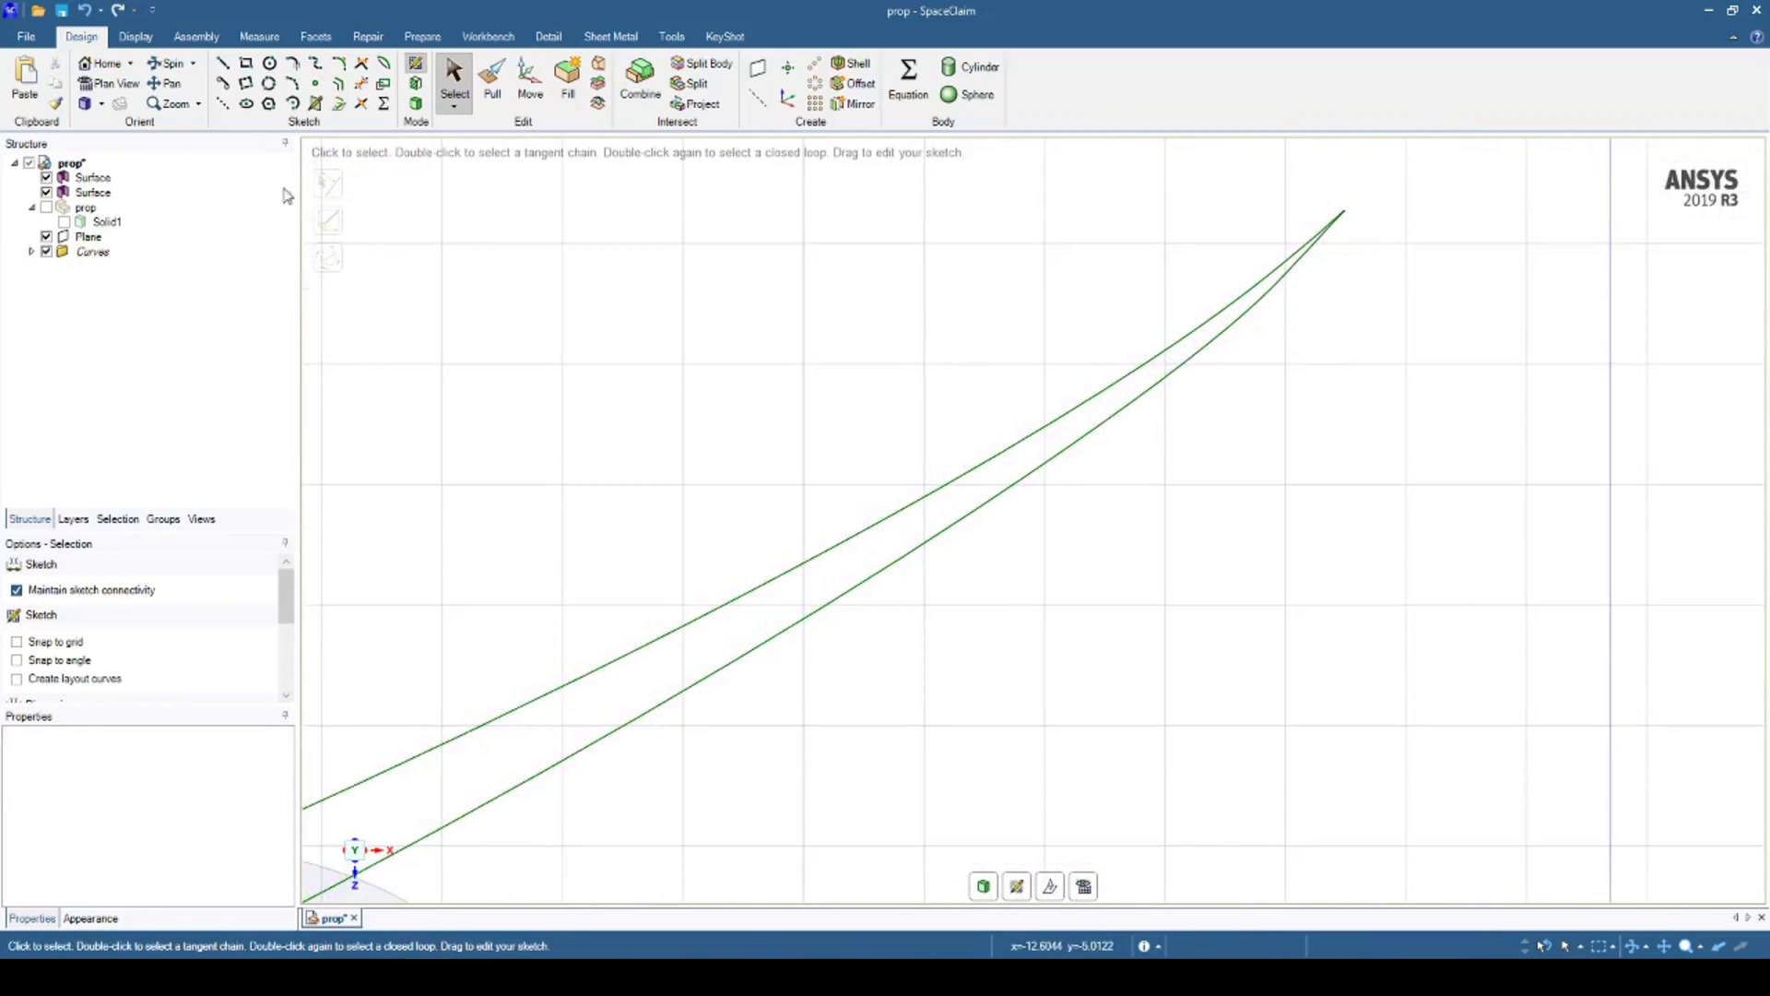
- Probe the mid-blade section's thickness at several spots near the trailing edge with temporary lines between its two curves
{"action": "key", "text": "l"}
{"action": "scroll", "coordinate": [1247, 324], "scroll_direction": "up", "scroll_amount": 3}
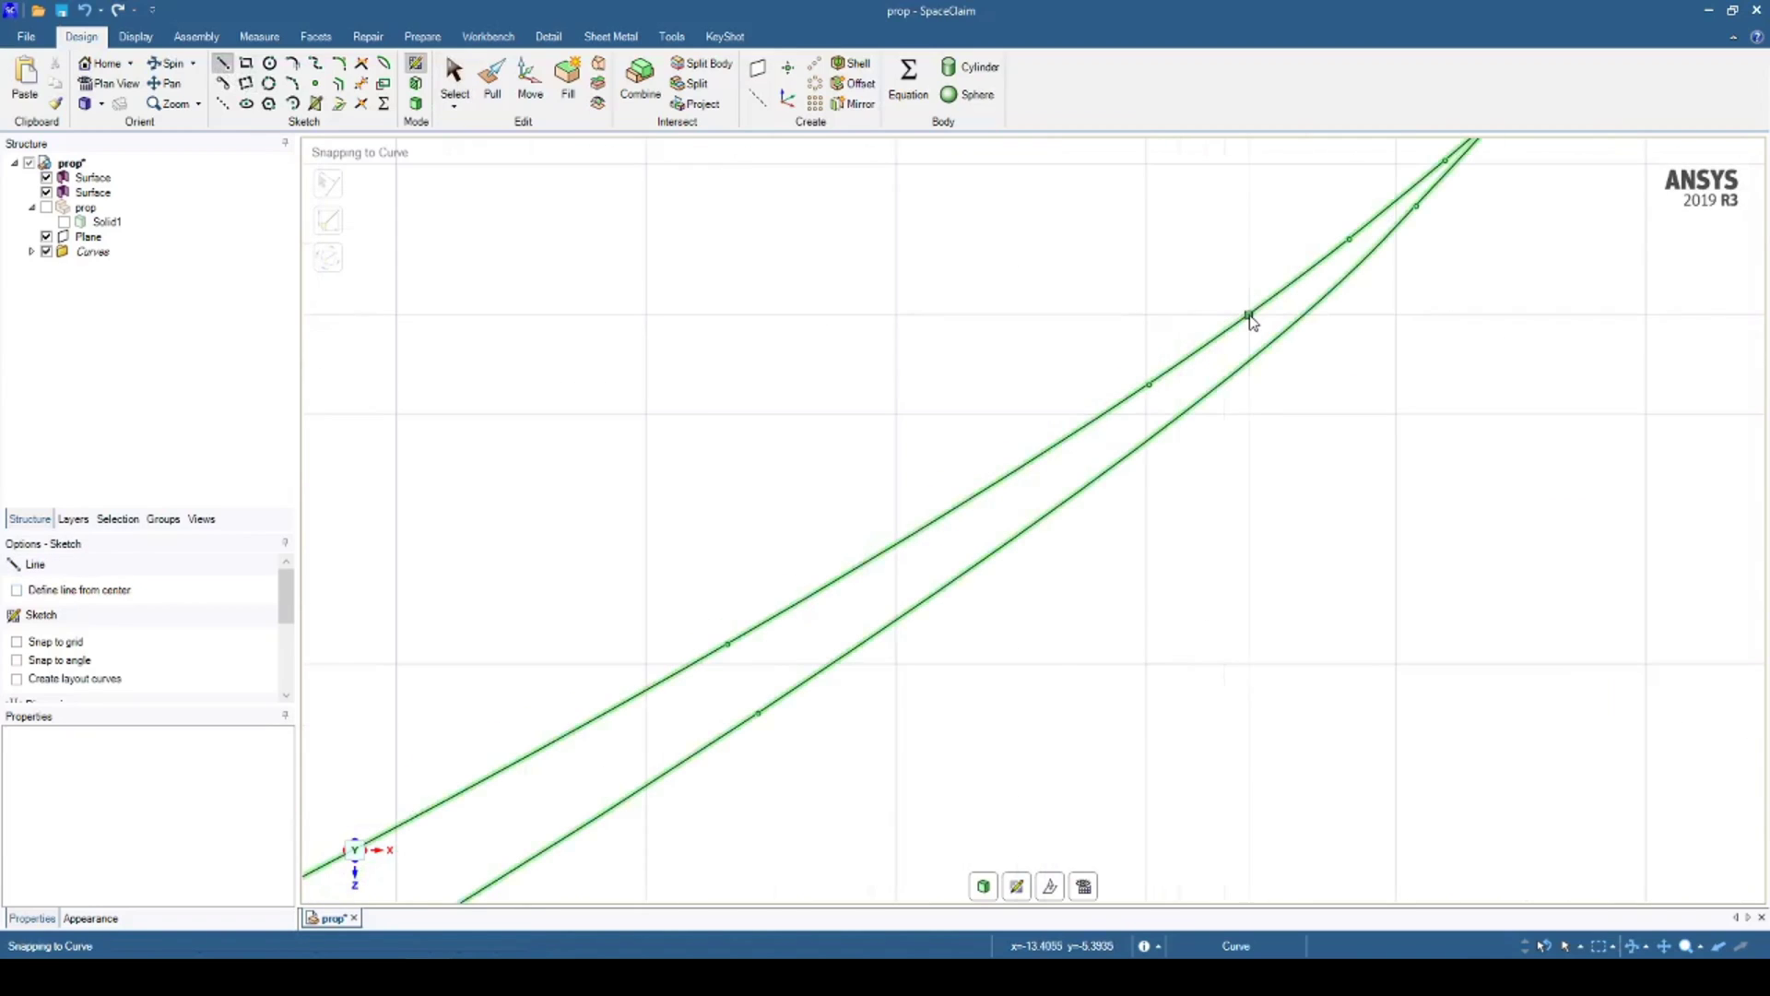
{"action": "left_click", "coordinate": [1251, 318]}
{"action": "key", "text": "Escape"}
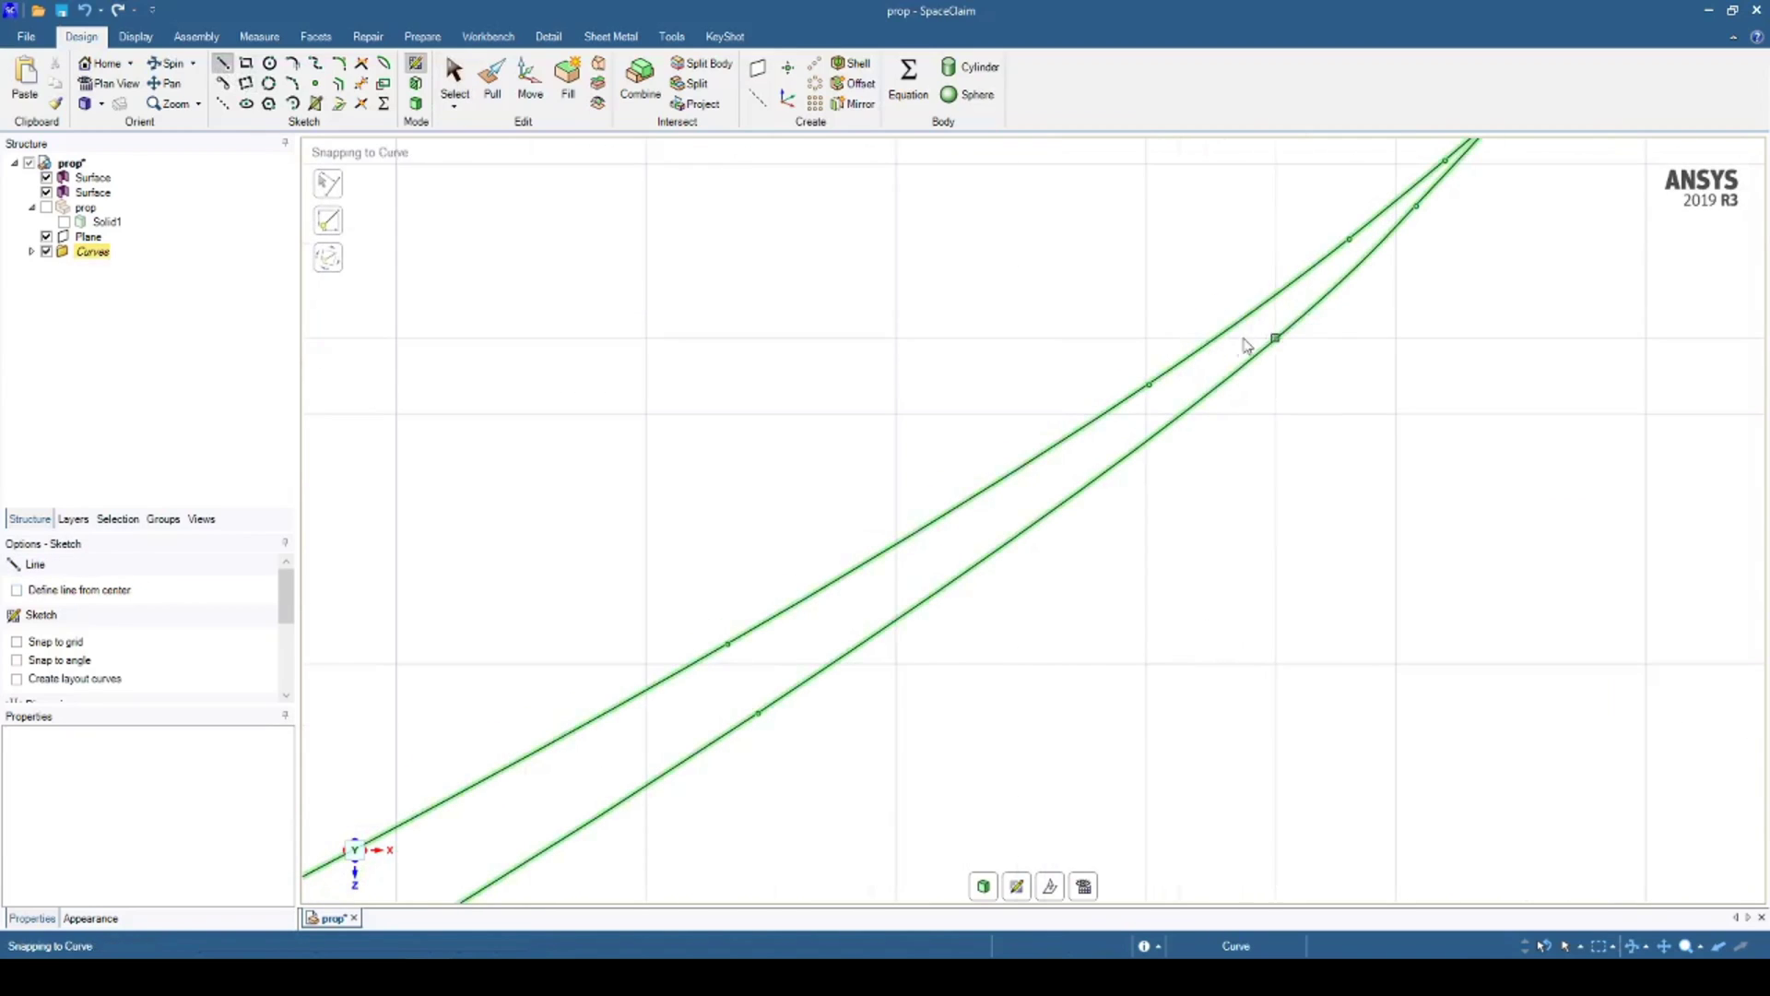
{"action": "left_click", "coordinate": [1193, 355]}
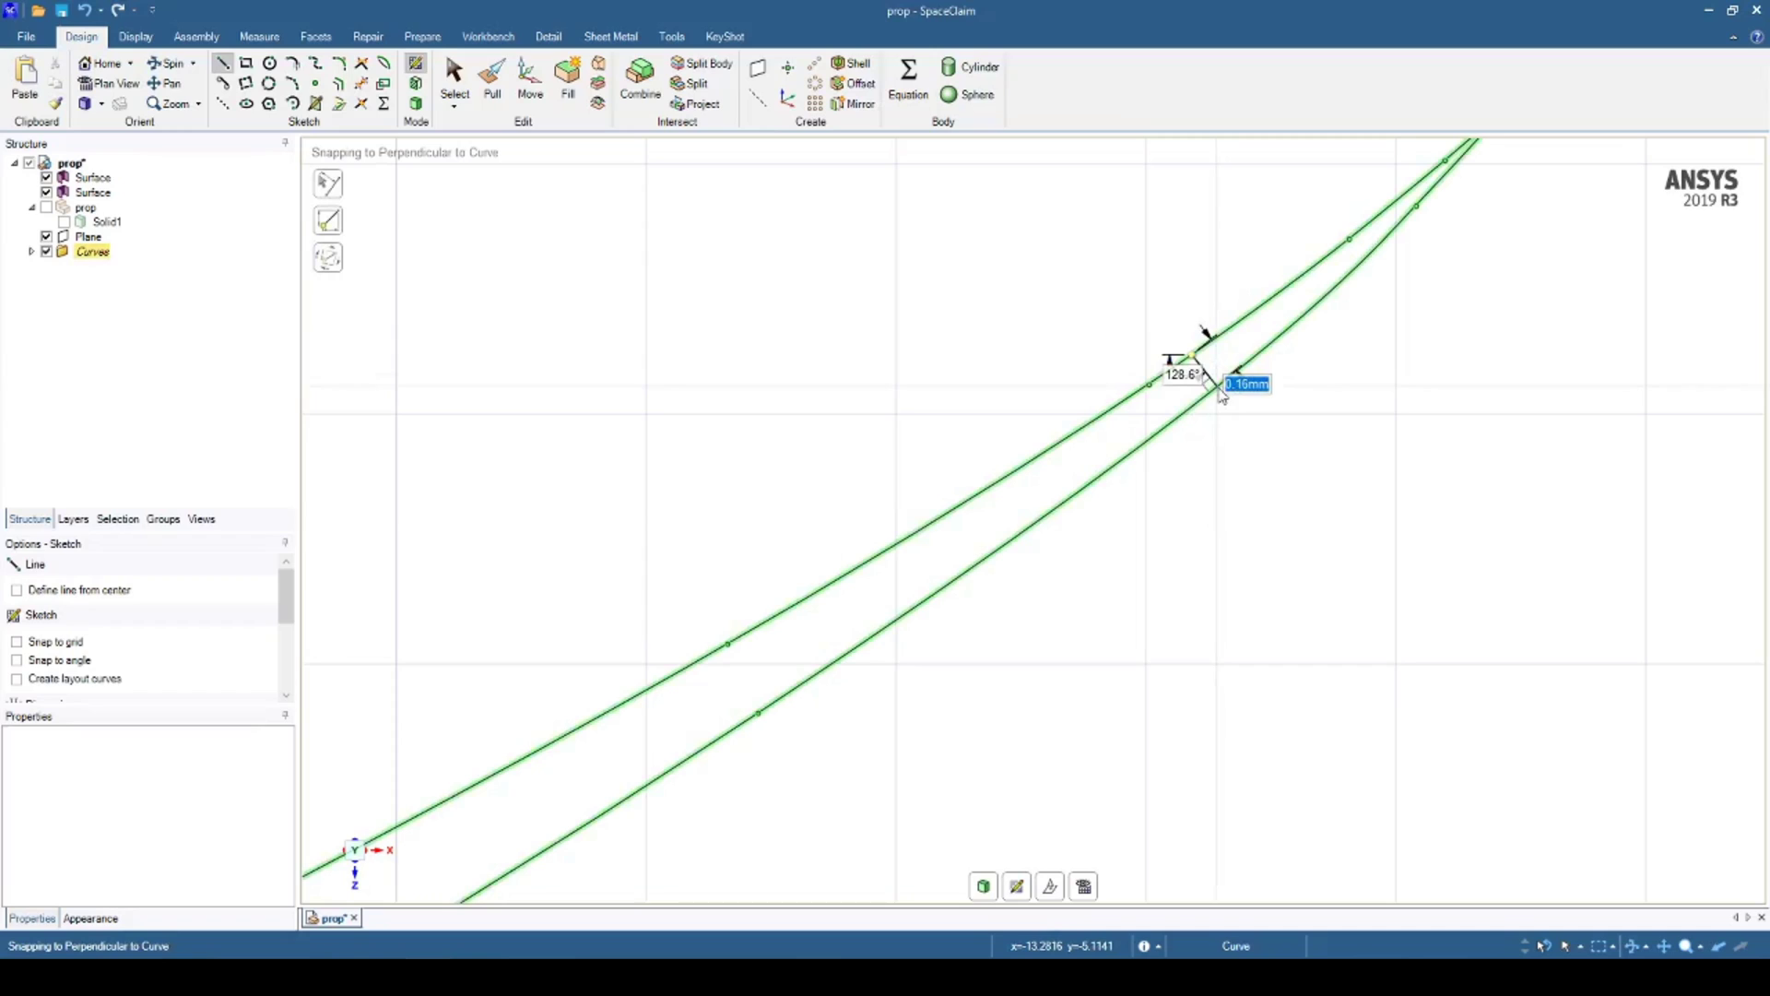
{"action": "key", "text": "Escape"}
{"action": "left_click", "coordinate": [1134, 397]}
{"action": "key", "text": "Escape"}
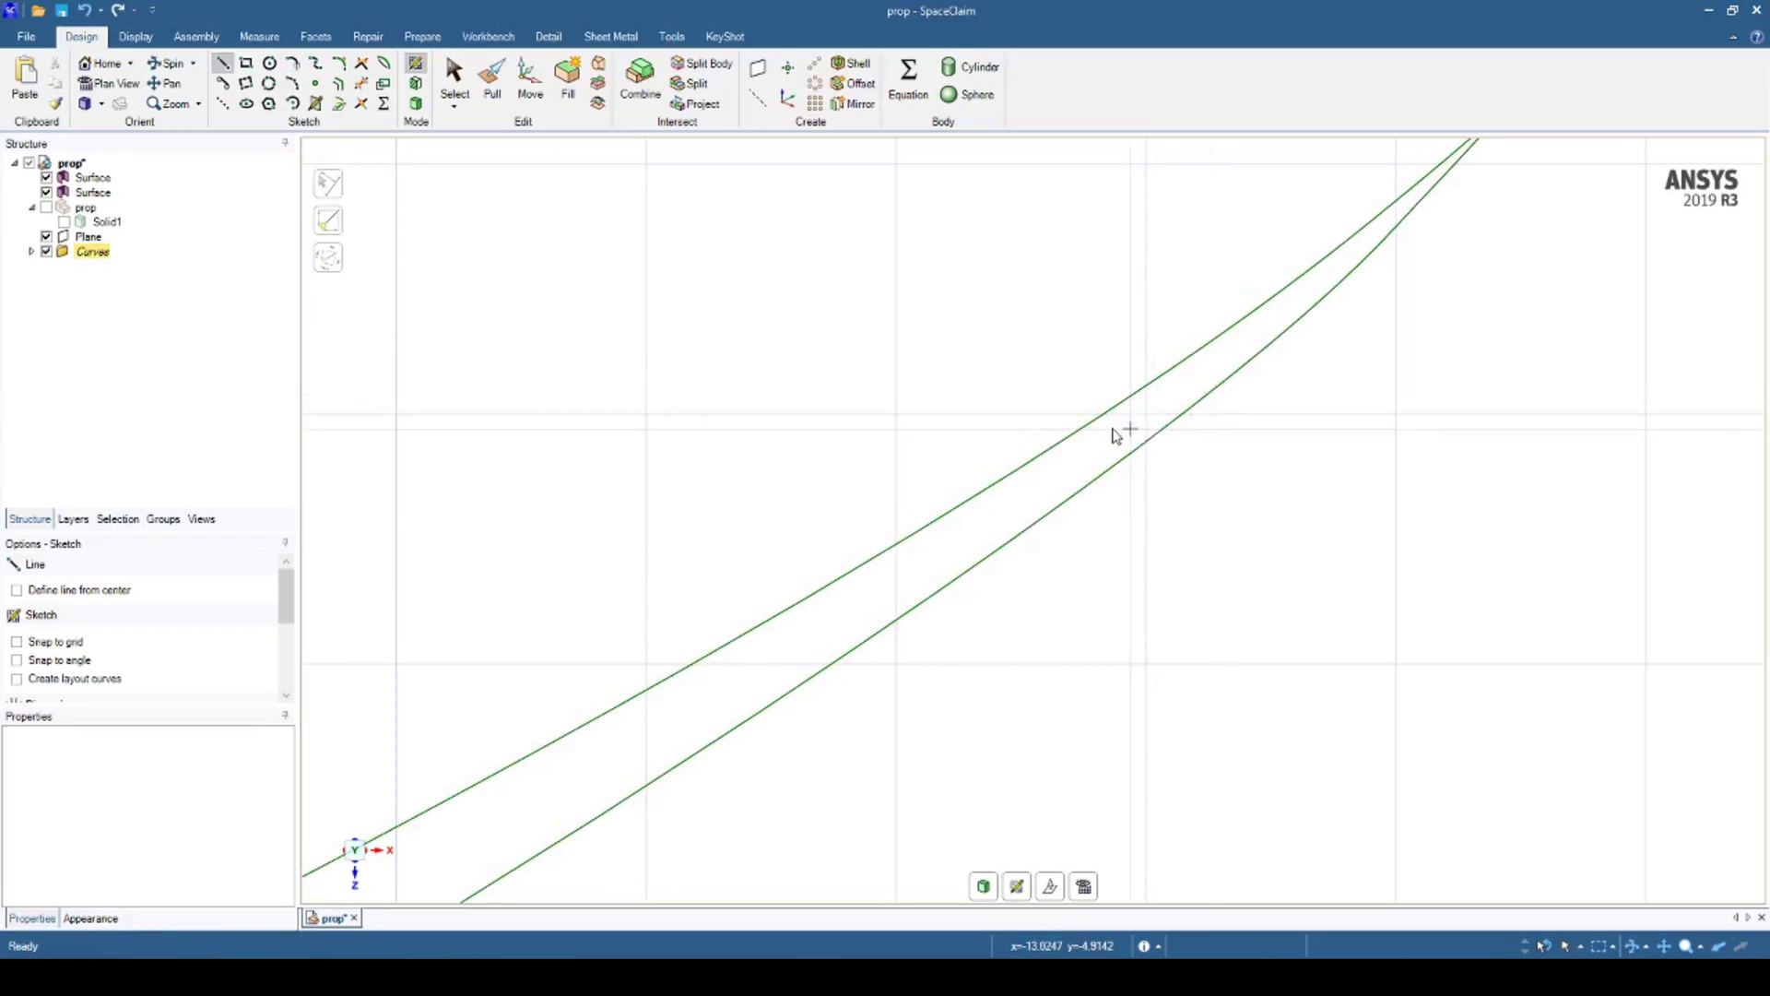
{"action": "left_click", "coordinate": [1094, 424]}
{"action": "key", "text": "Escape"}
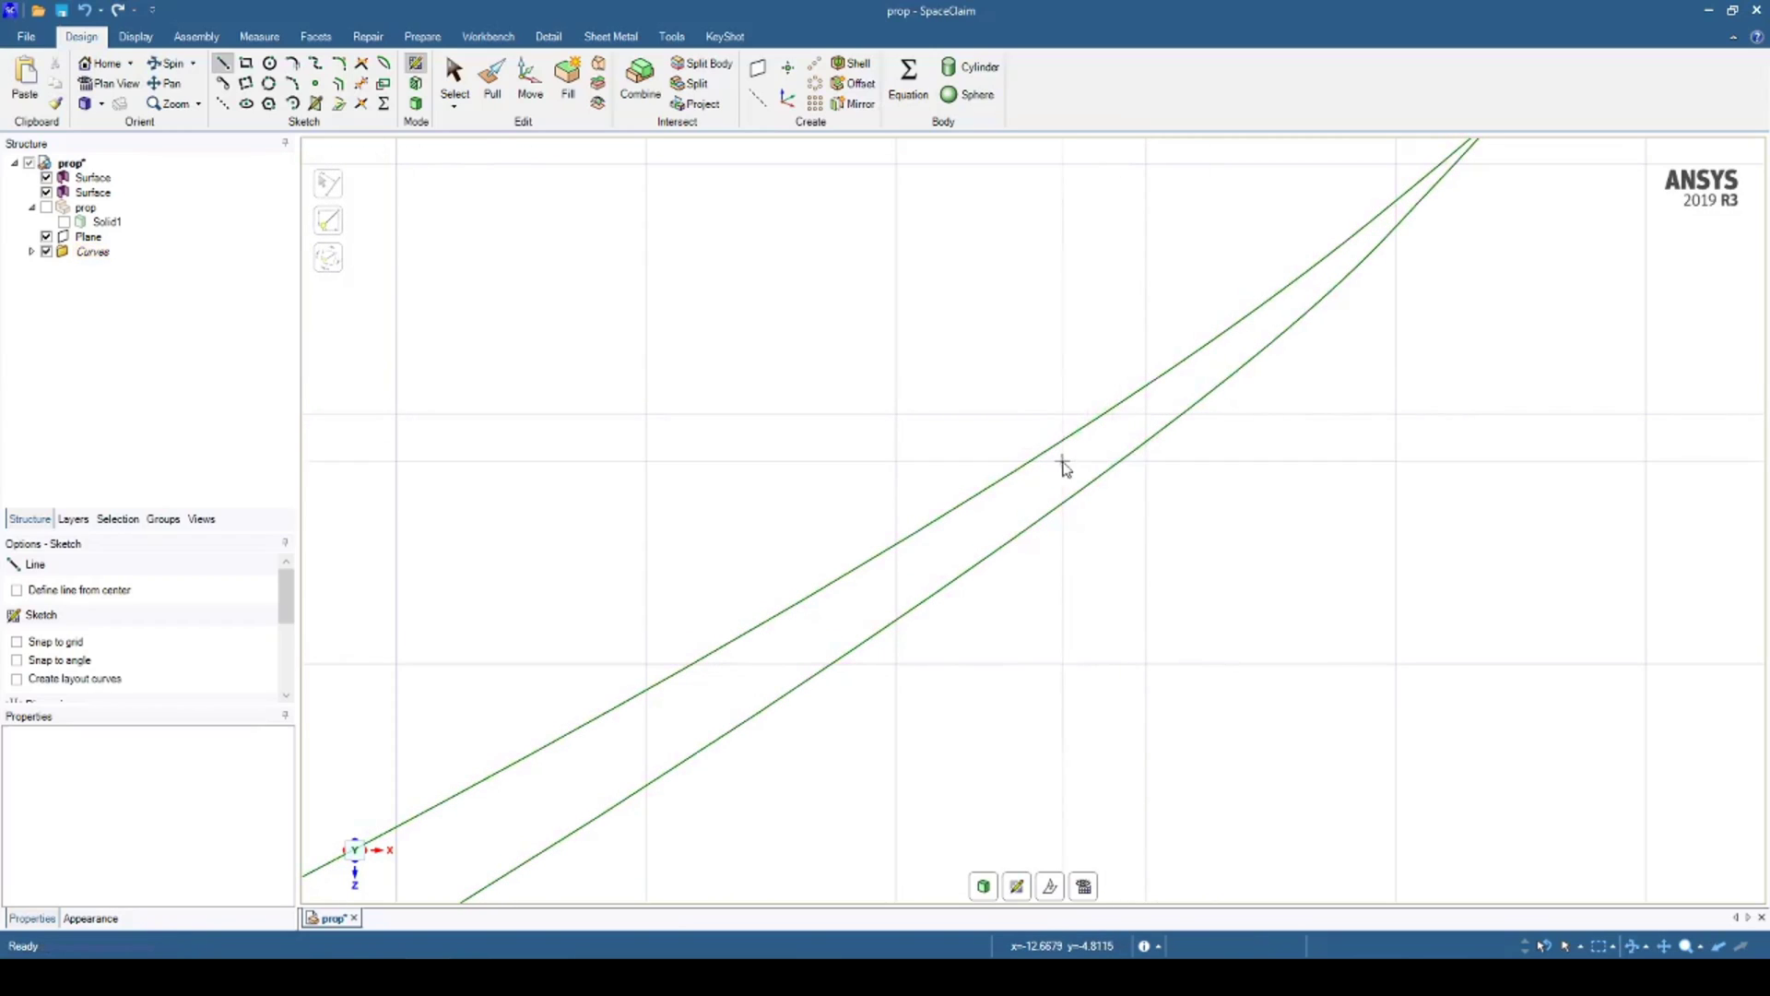
{"action": "left_click", "coordinate": [1036, 459]}
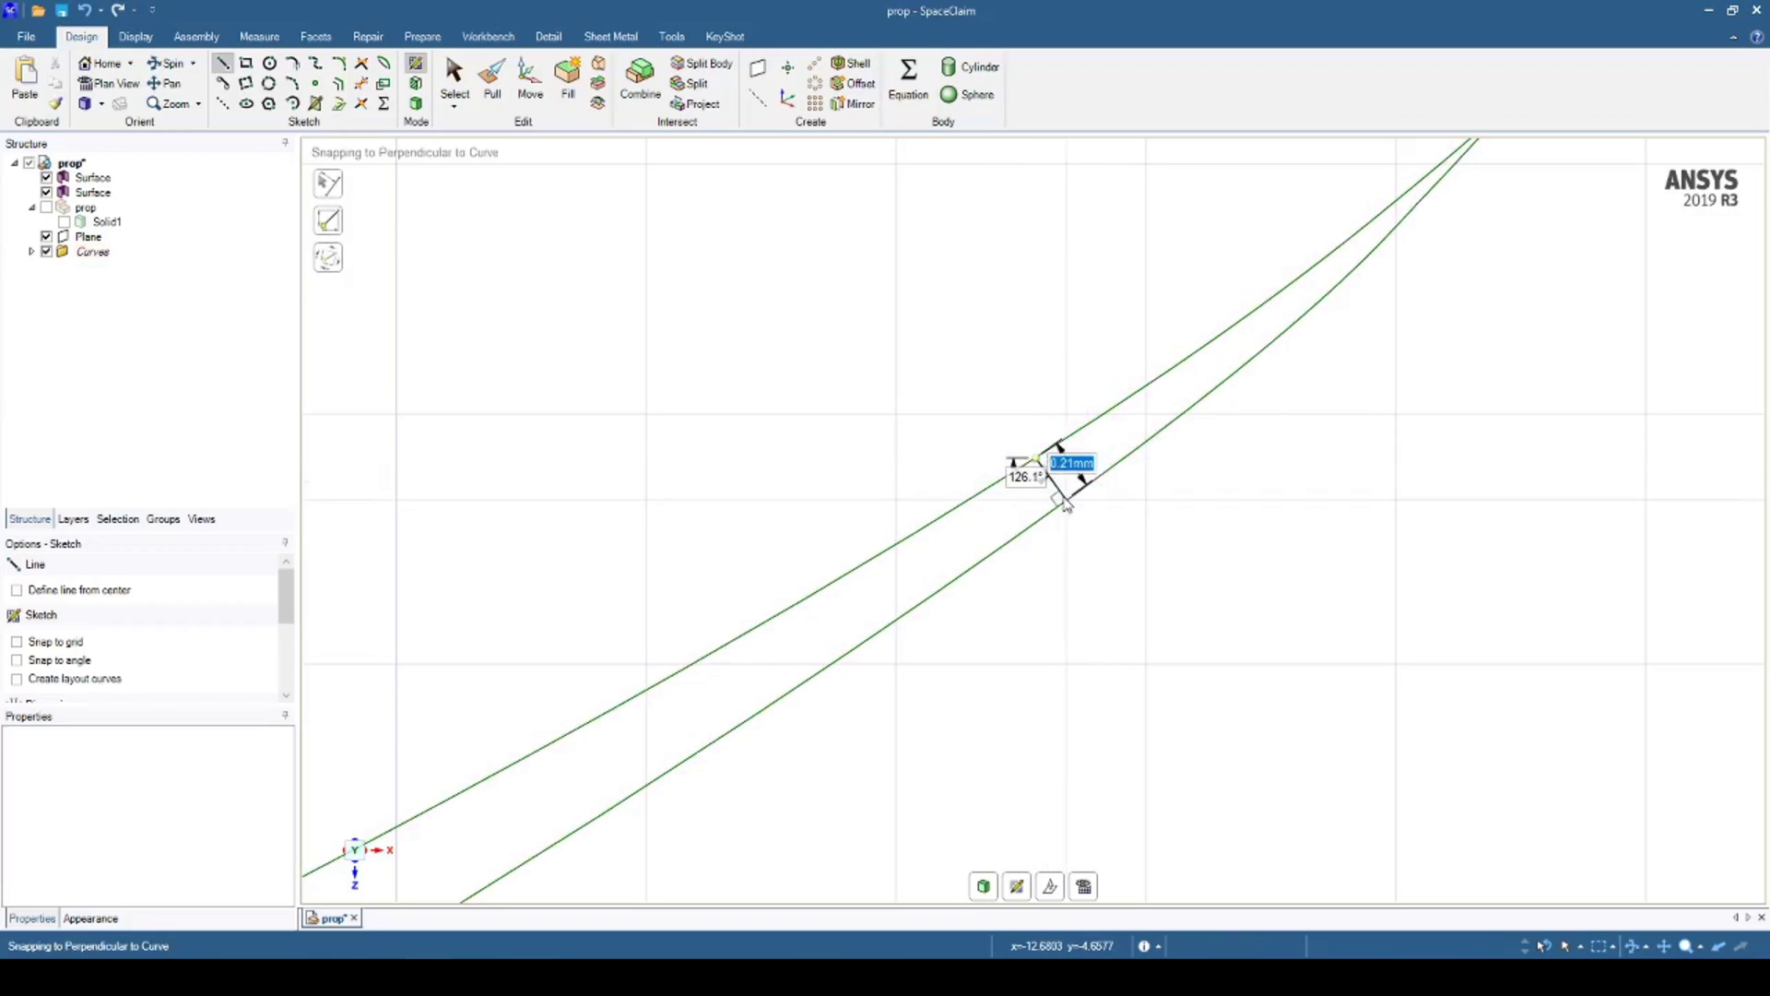
{"action": "key", "text": "Escape"}
- Draw a line about 0.2 mm long across the mid-blade section near its trailing edge, perpendicular to the opposite curve
{"action": "left_click", "coordinate": [1052, 450]}
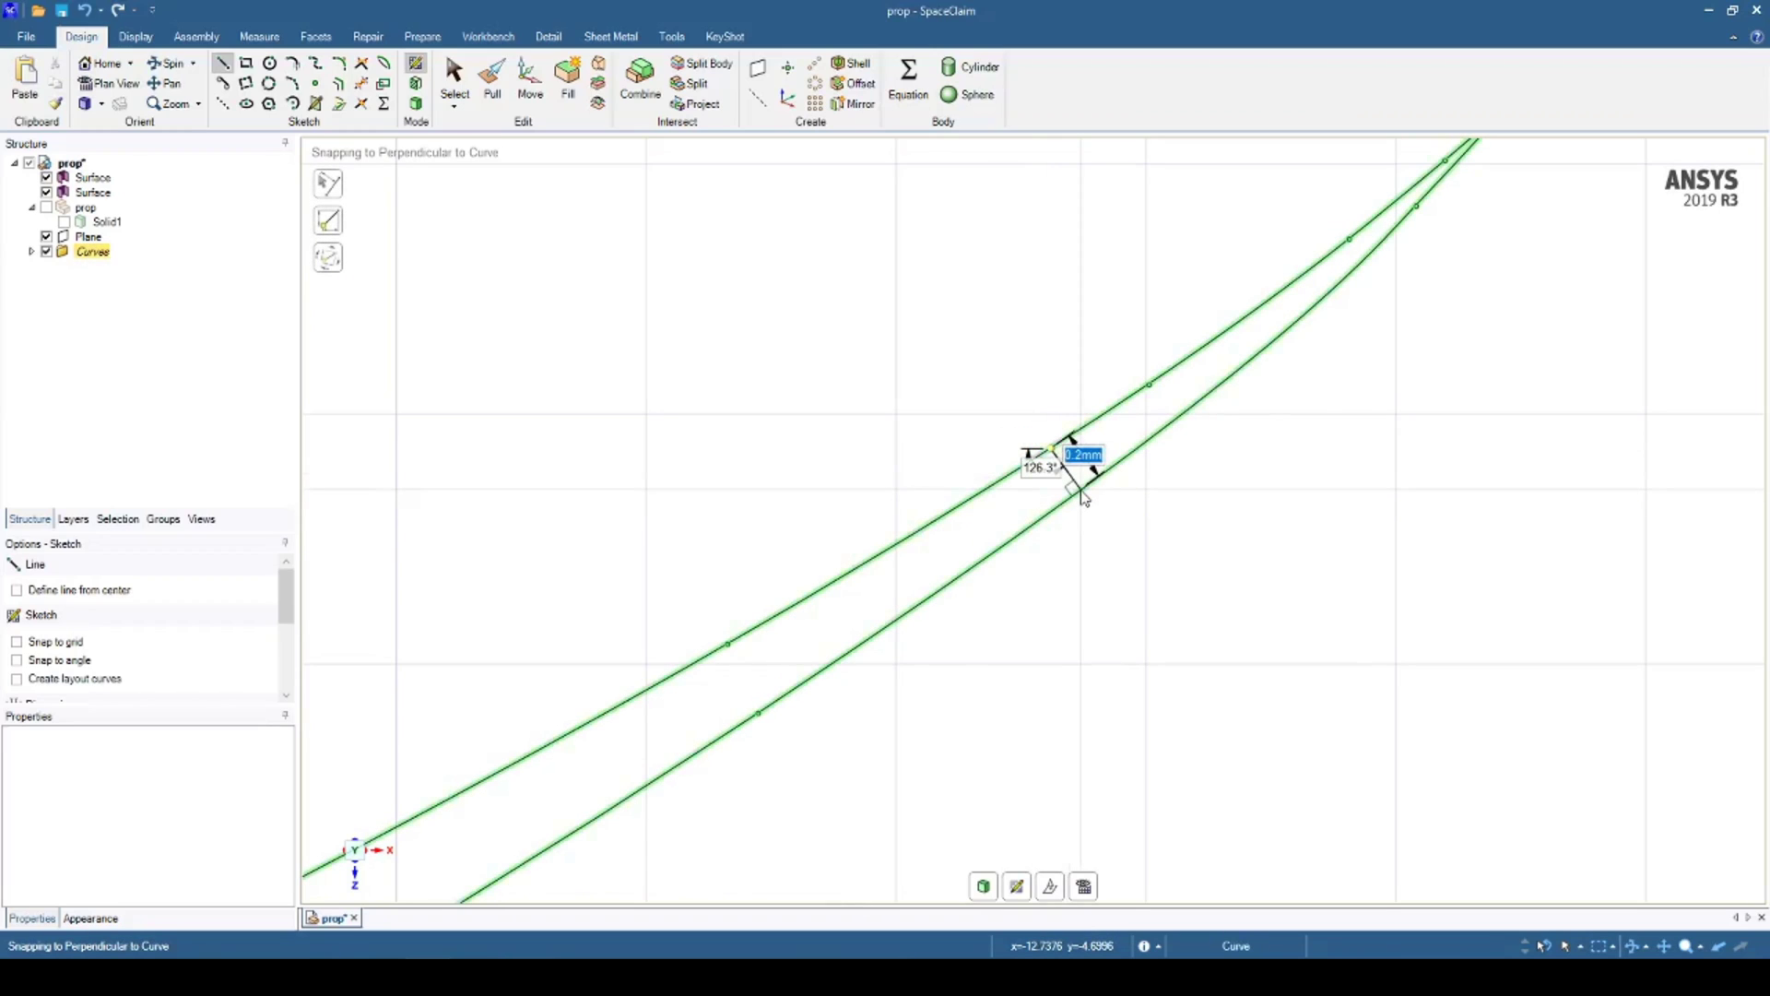
{"action": "left_click", "coordinate": [1081, 491]}
{"action": "key", "text": "Escape"}
- Return to 3D mode and delete the thin trailing-edge face beyond the line on the mid-blade section
{"action": "scroll", "coordinate": [946, 381], "scroll_direction": "down", "scroll_amount": 5}
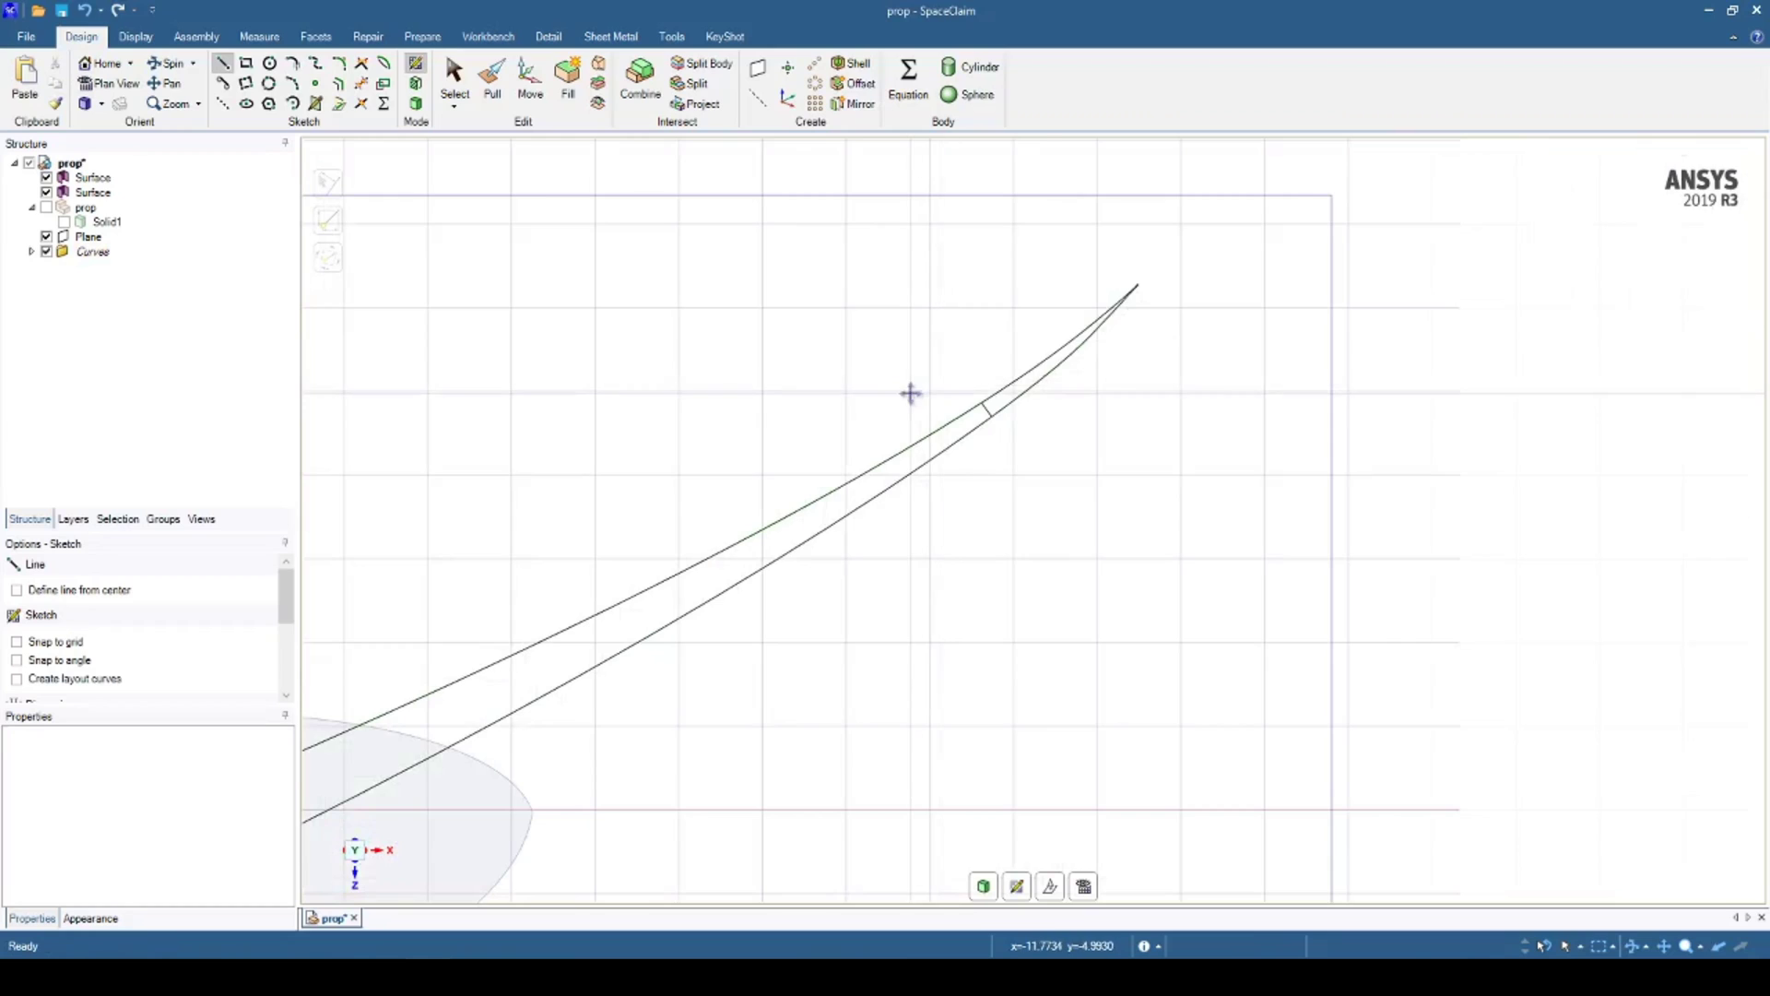
{"action": "scroll", "coordinate": [910, 394], "scroll_direction": "down", "scroll_amount": 5}
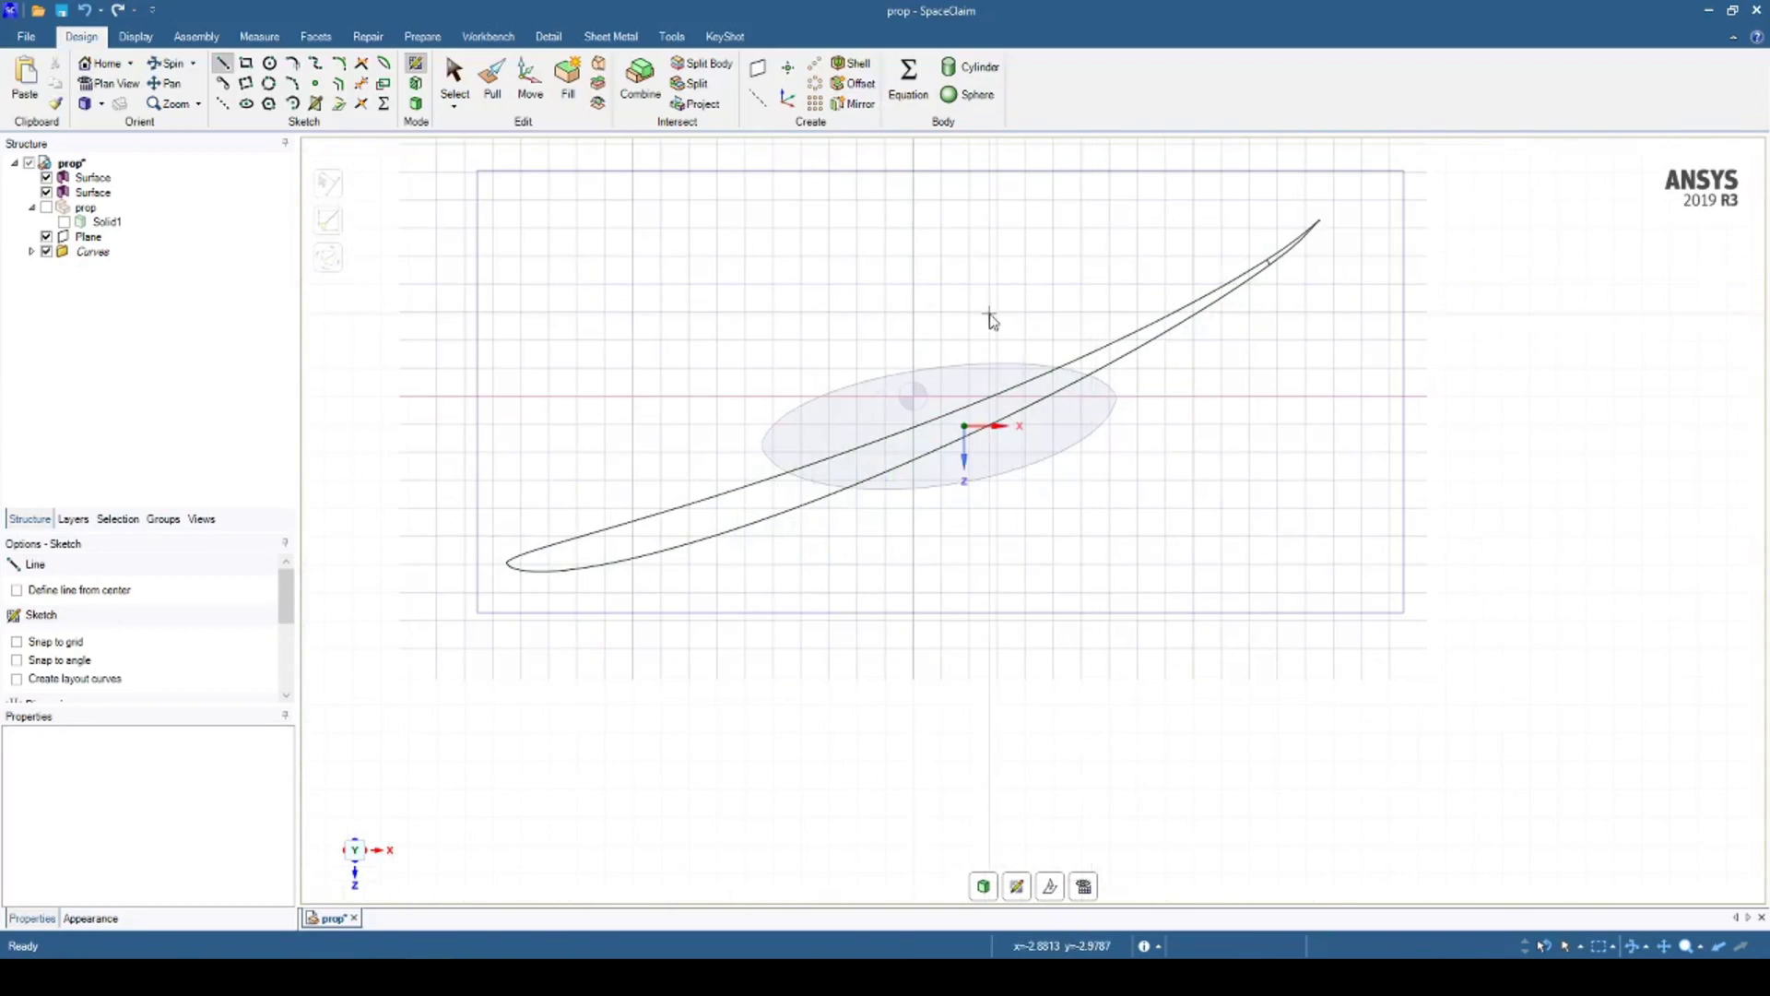
{"action": "middle_click_drag", "start_coordinate": [990, 313], "coordinate": [1010, 305], "text": "shift"}
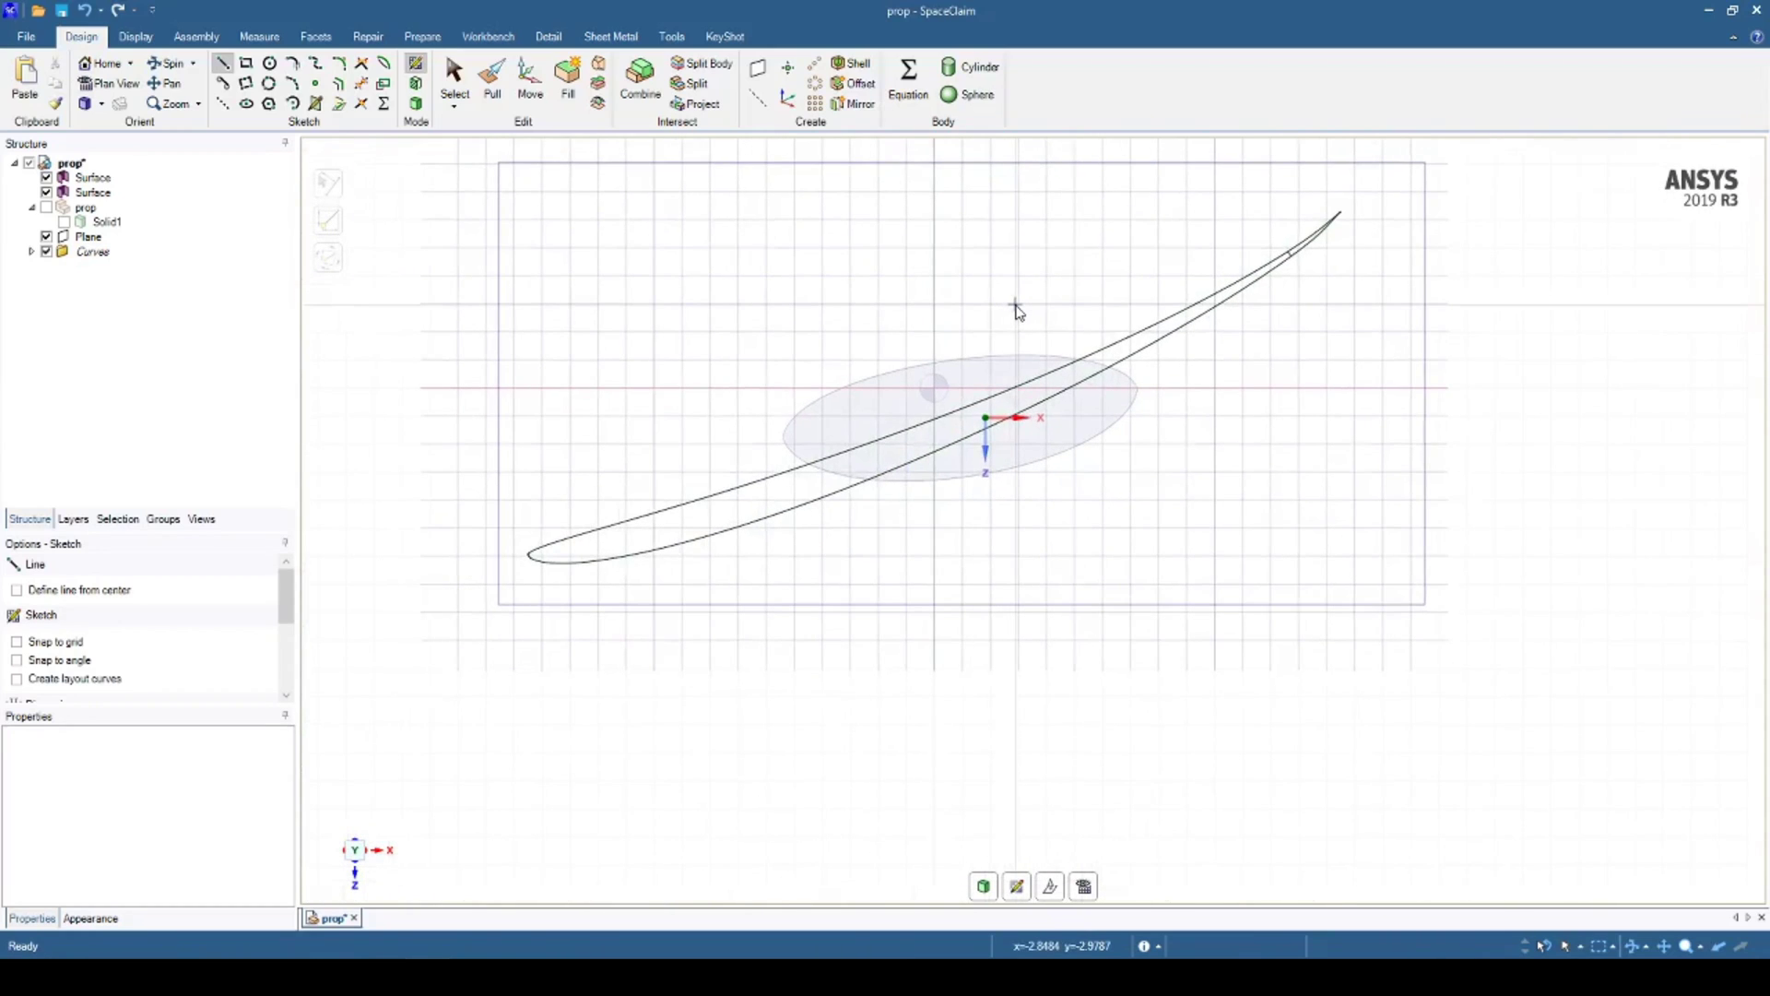
{"action": "left_click", "coordinate": [417, 106]}
{"action": "scroll", "coordinate": [723, 291], "scroll_direction": "down", "scroll_amount": 3}
{"action": "middle_click_drag", "start_coordinate": [803, 348], "coordinate": [746, 525]}
{"action": "scroll", "coordinate": [1019, 324], "scroll_direction": "up", "scroll_amount": 5}
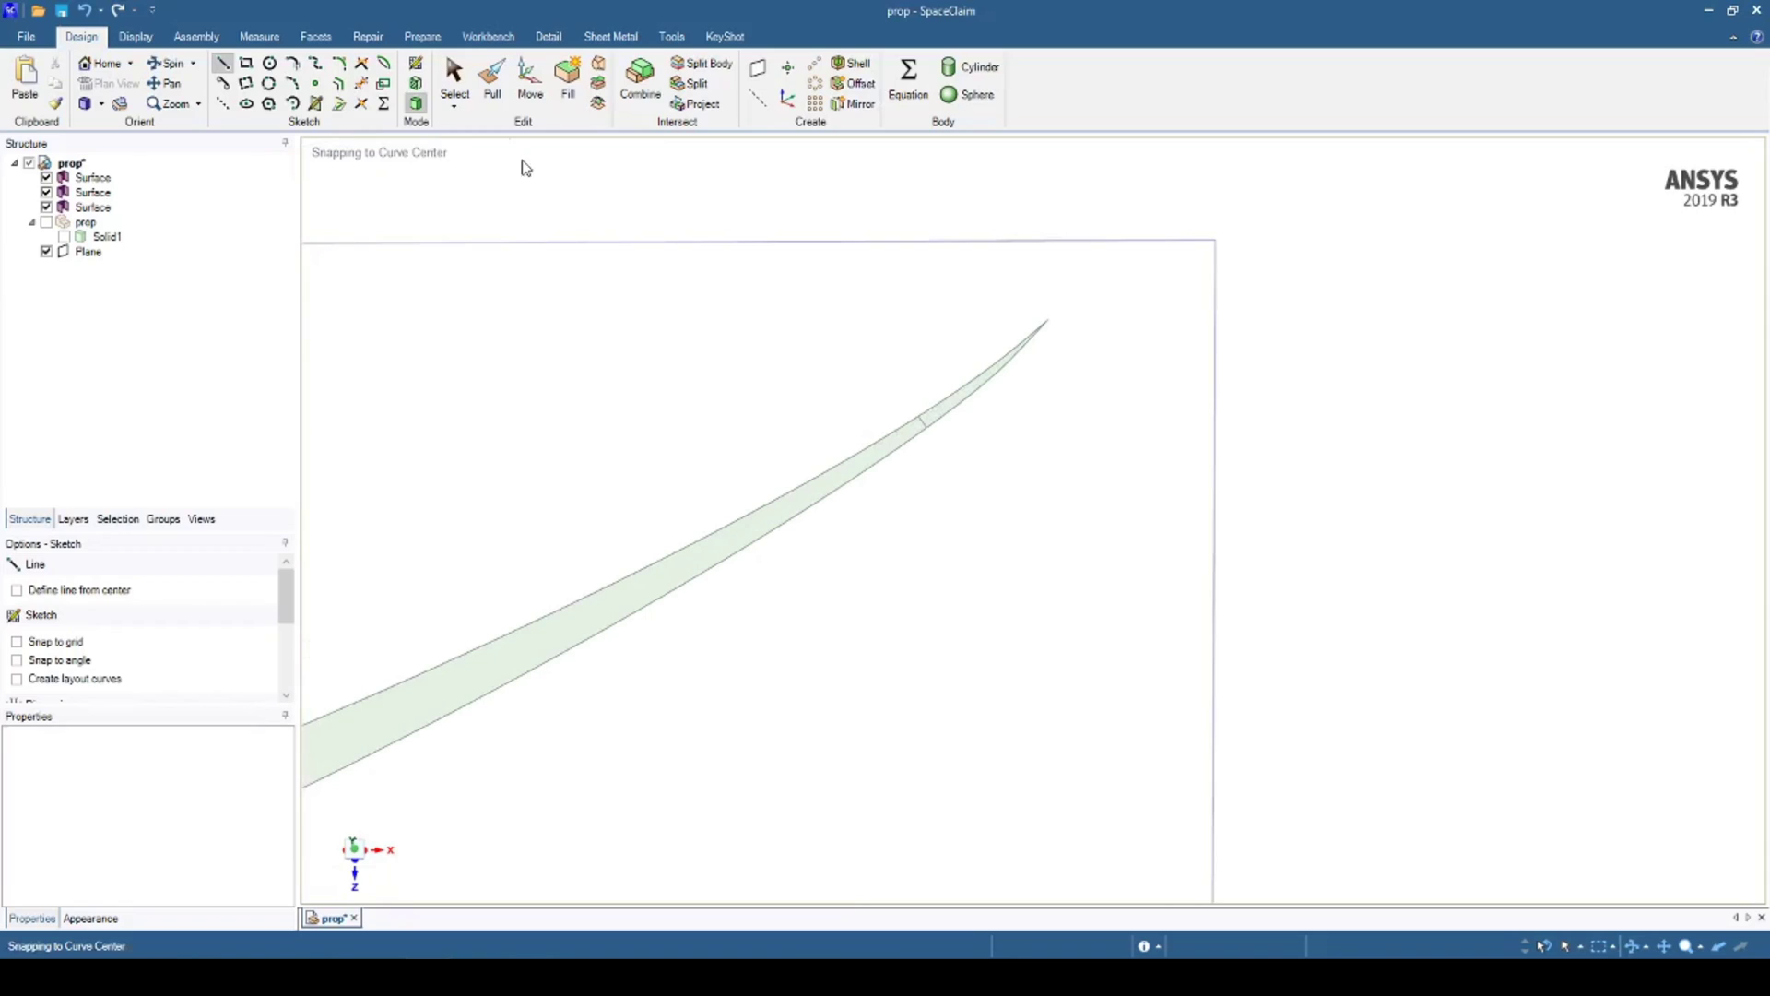
{"action": "left_click", "coordinate": [453, 73]}
{"action": "scroll", "coordinate": [929, 328], "scroll_direction": "up", "scroll_amount": 4}
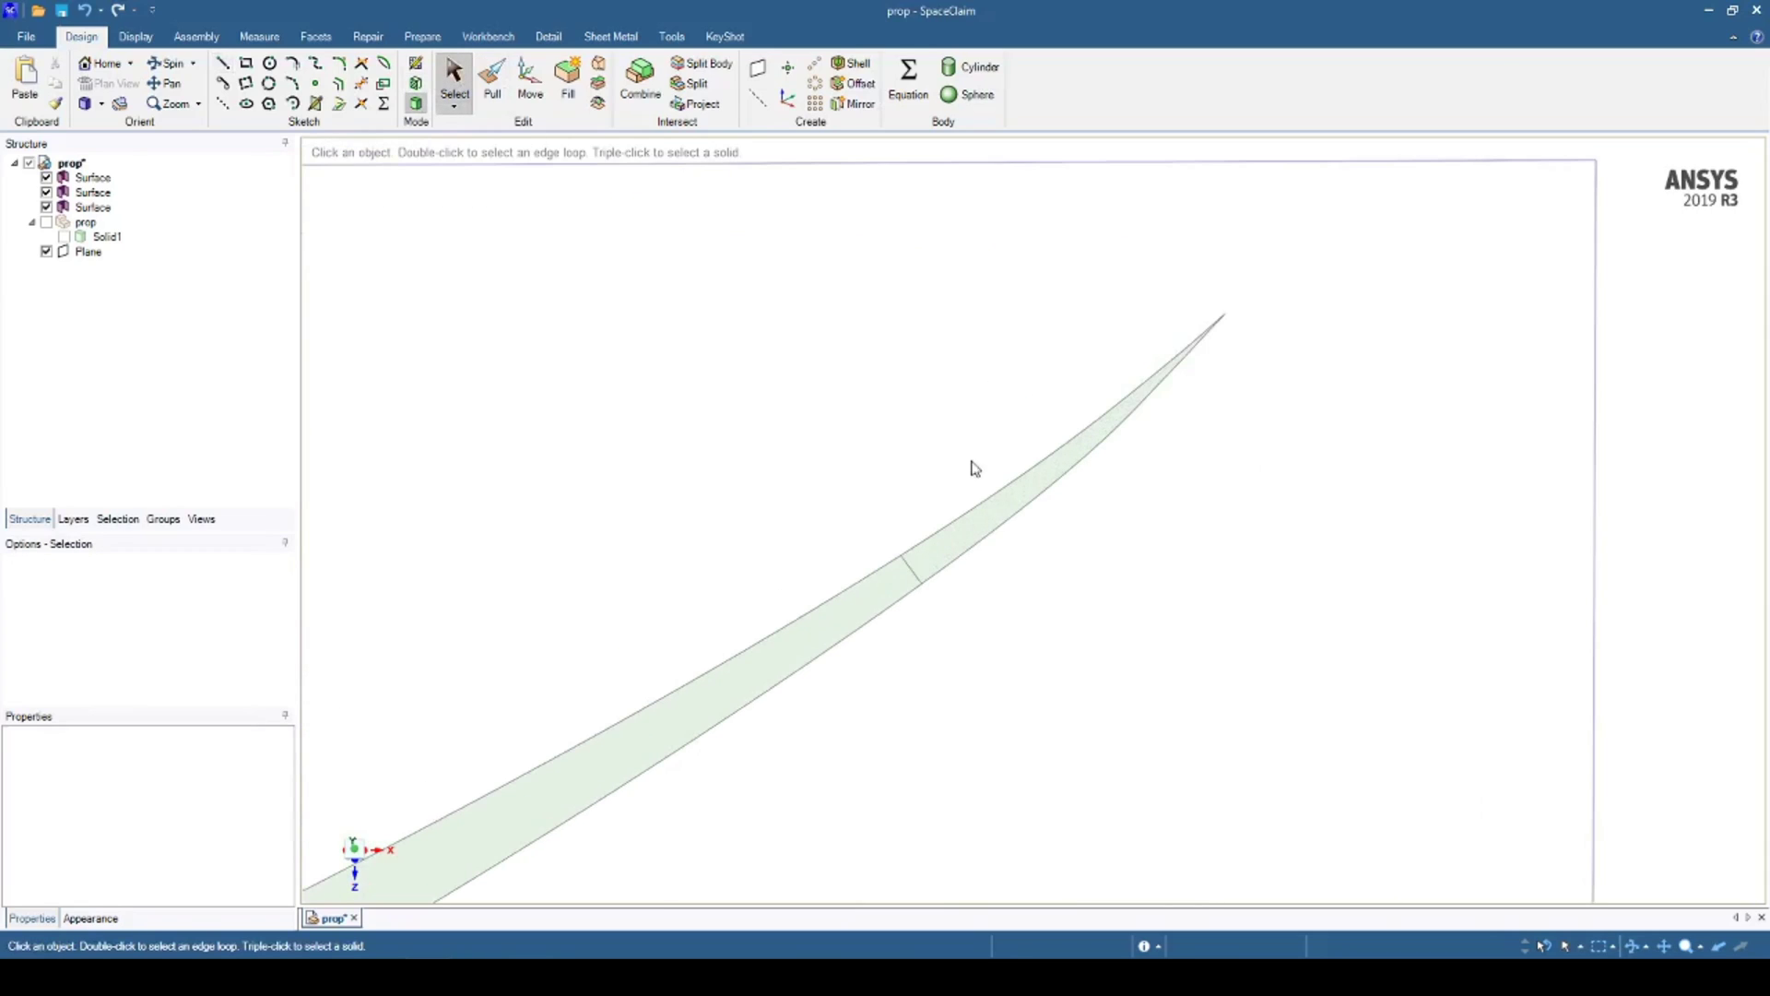
{"action": "left_click", "coordinate": [973, 527]}
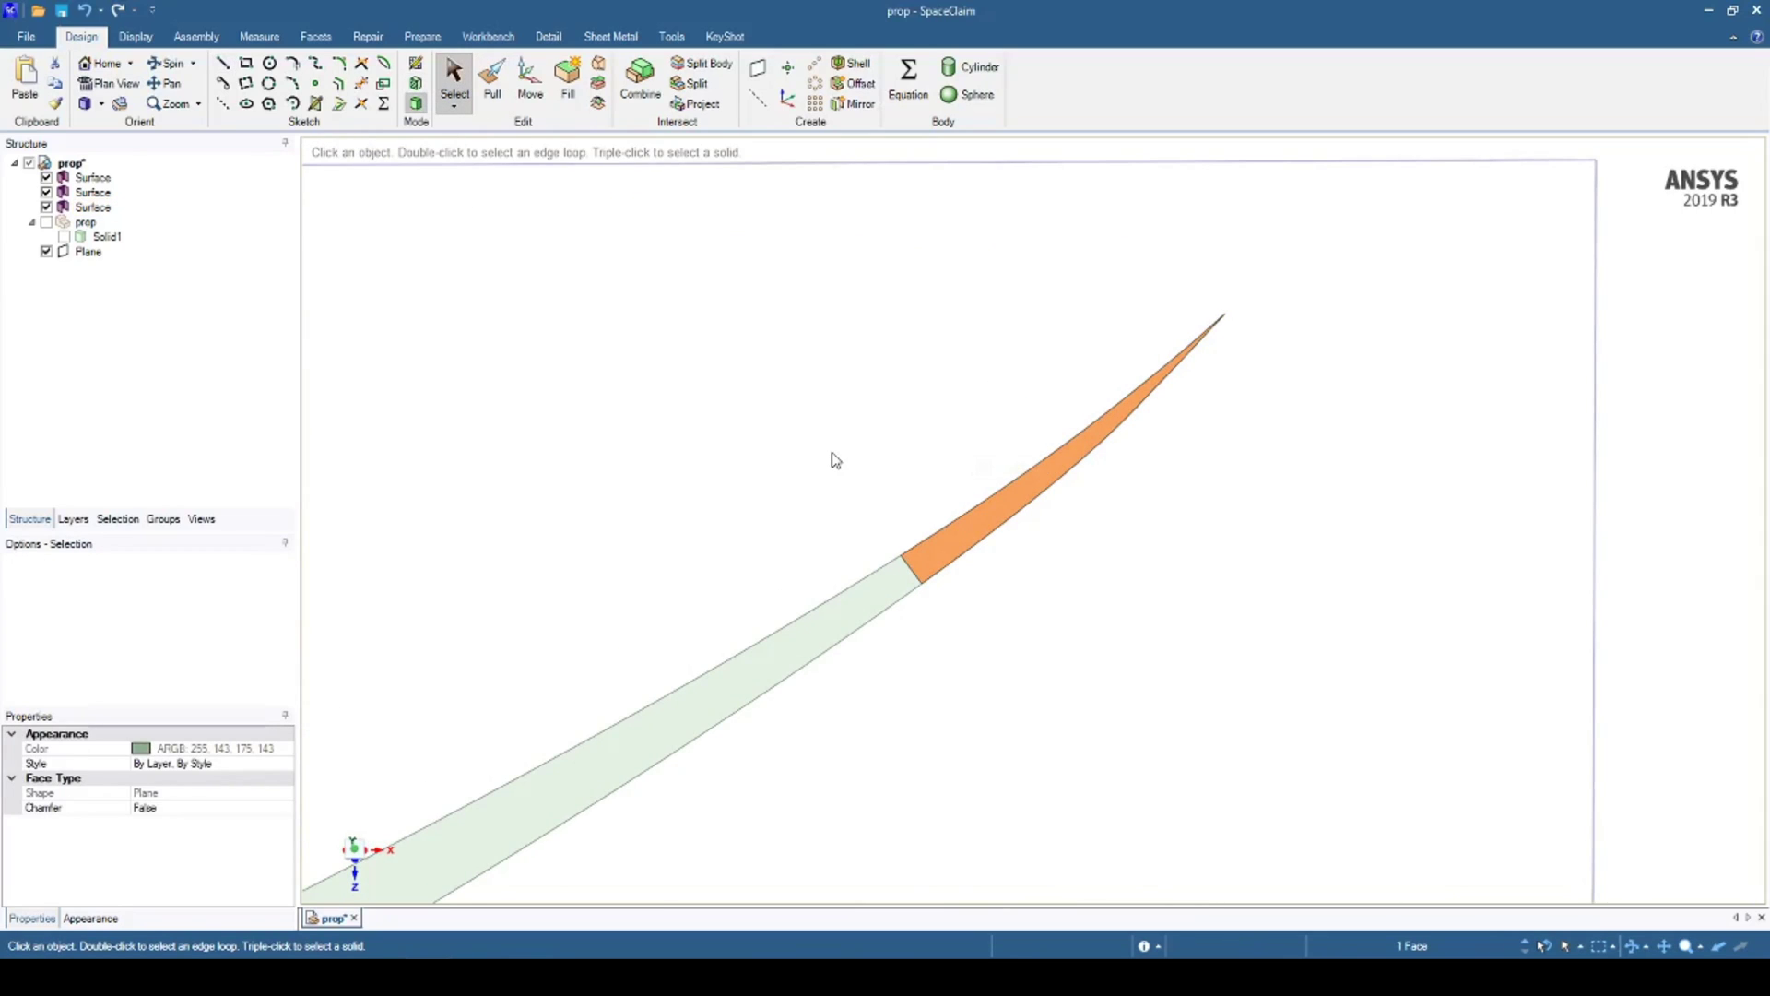
{"action": "key", "text": "Delete"}
- Open a sketch on the elliptical root section surface in plan view
{"action": "scroll", "coordinate": [829, 456], "scroll_direction": "down", "scroll_amount": 8}
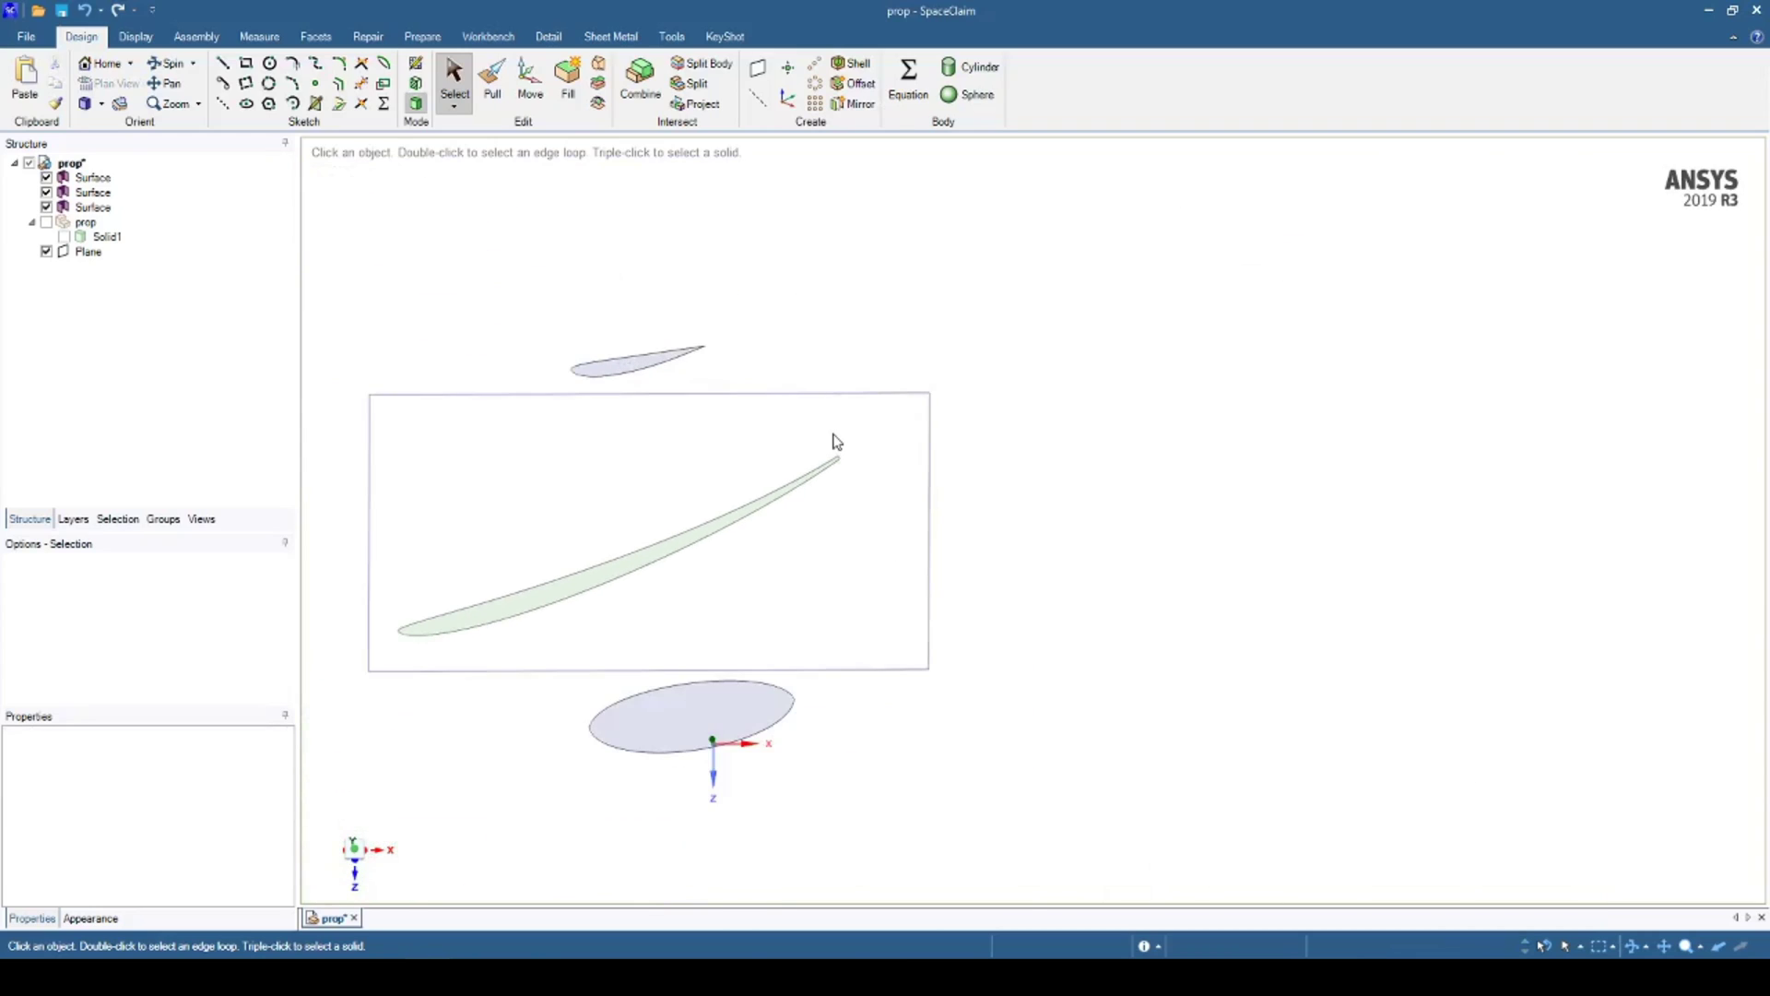
{"action": "scroll", "coordinate": [815, 398], "scroll_direction": "down", "scroll_amount": 3}
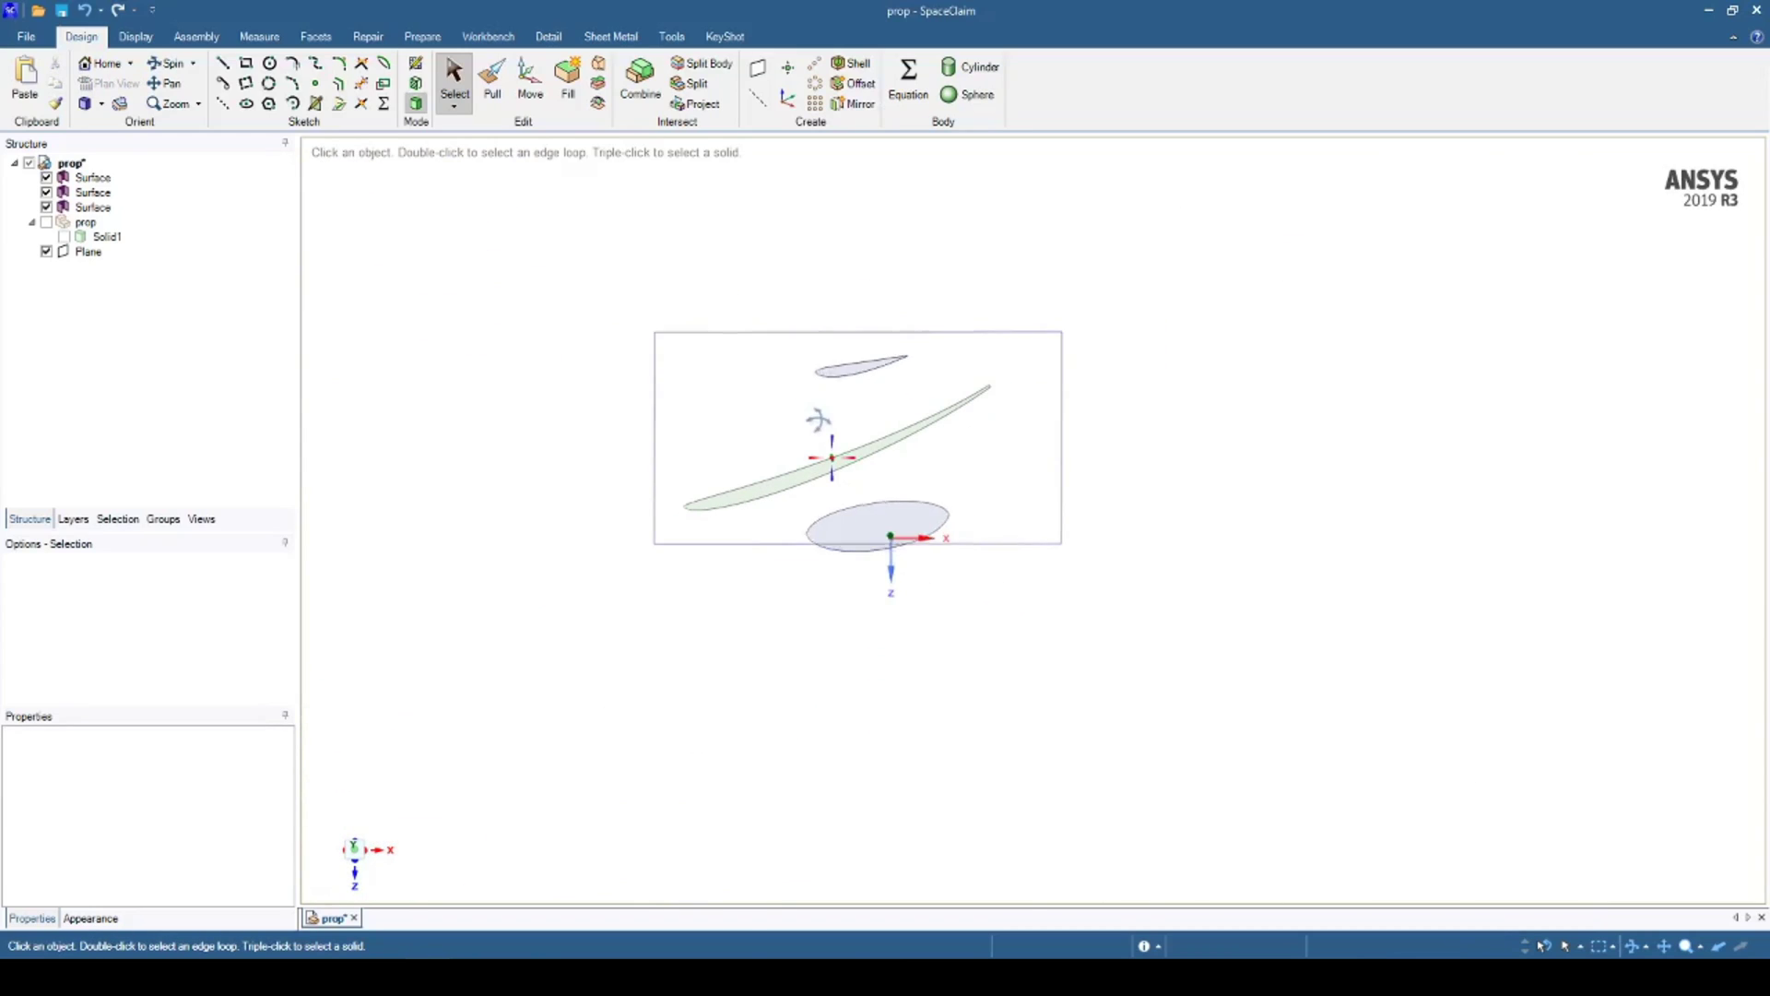
{"action": "scroll", "coordinate": [897, 478], "scroll_direction": "up", "scroll_amount": 2}
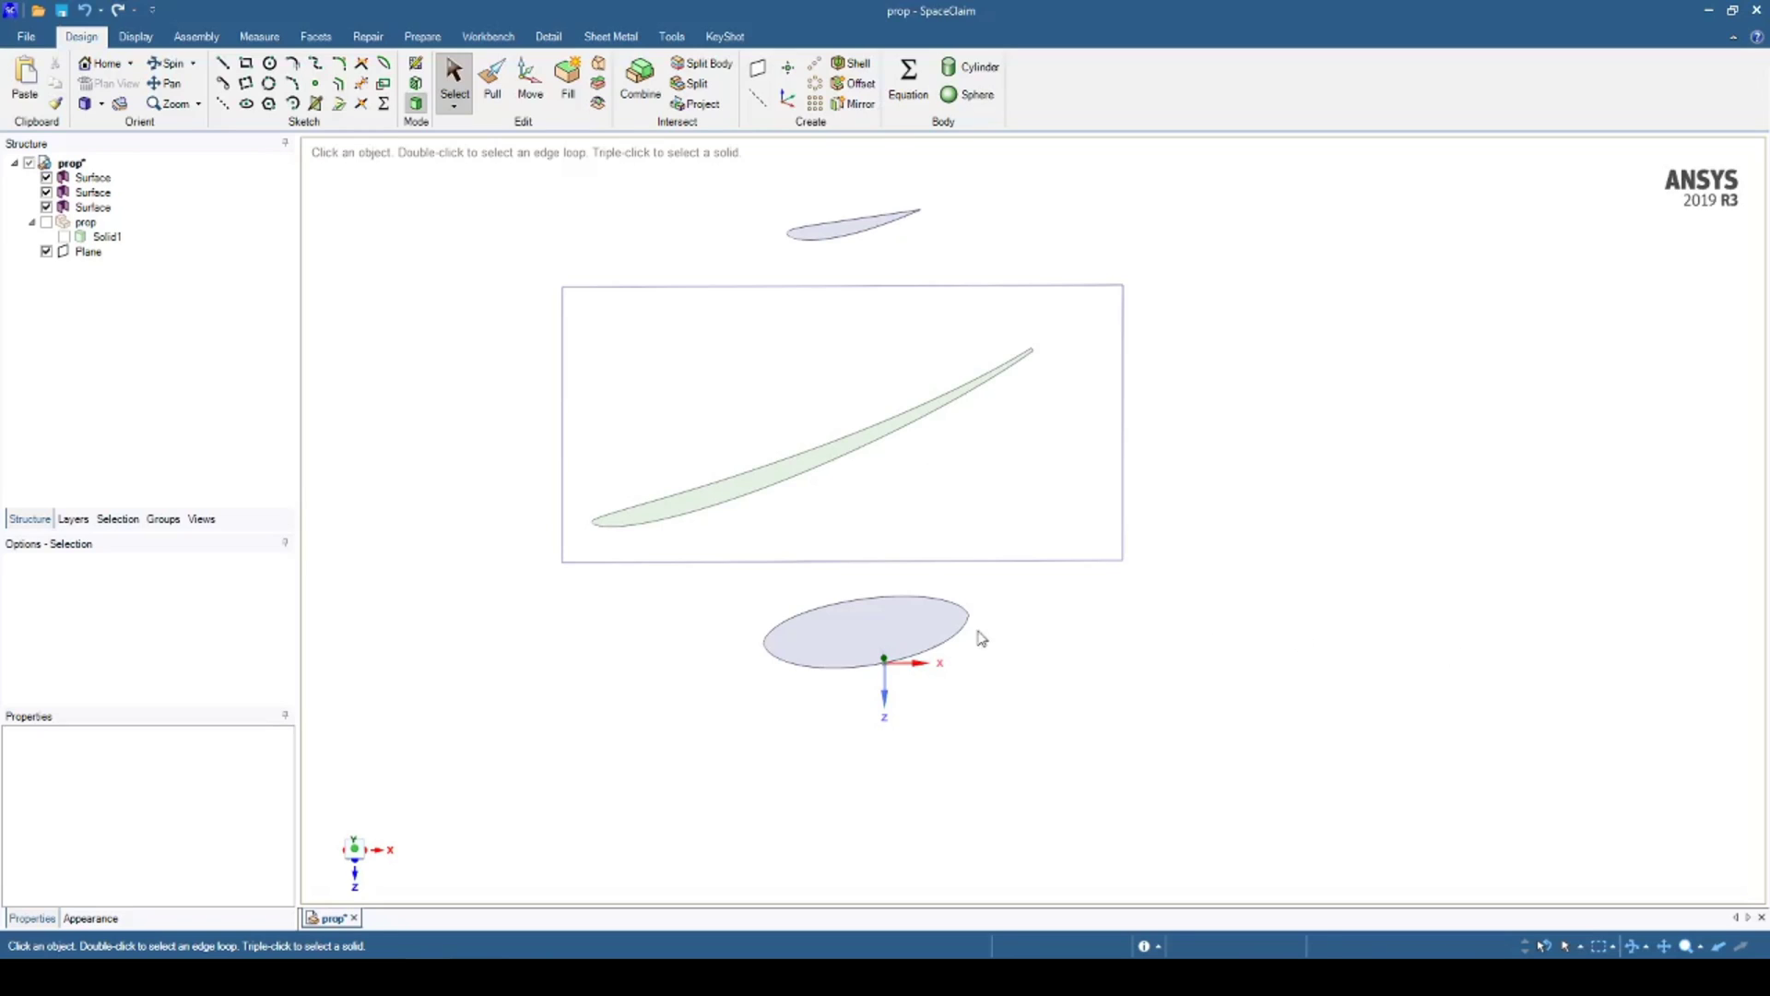
{"action": "left_click", "coordinate": [878, 626]}
{"action": "left_click", "coordinate": [880, 626]}
{"action": "scroll", "coordinate": [913, 590], "scroll_direction": "up", "scroll_amount": 3}
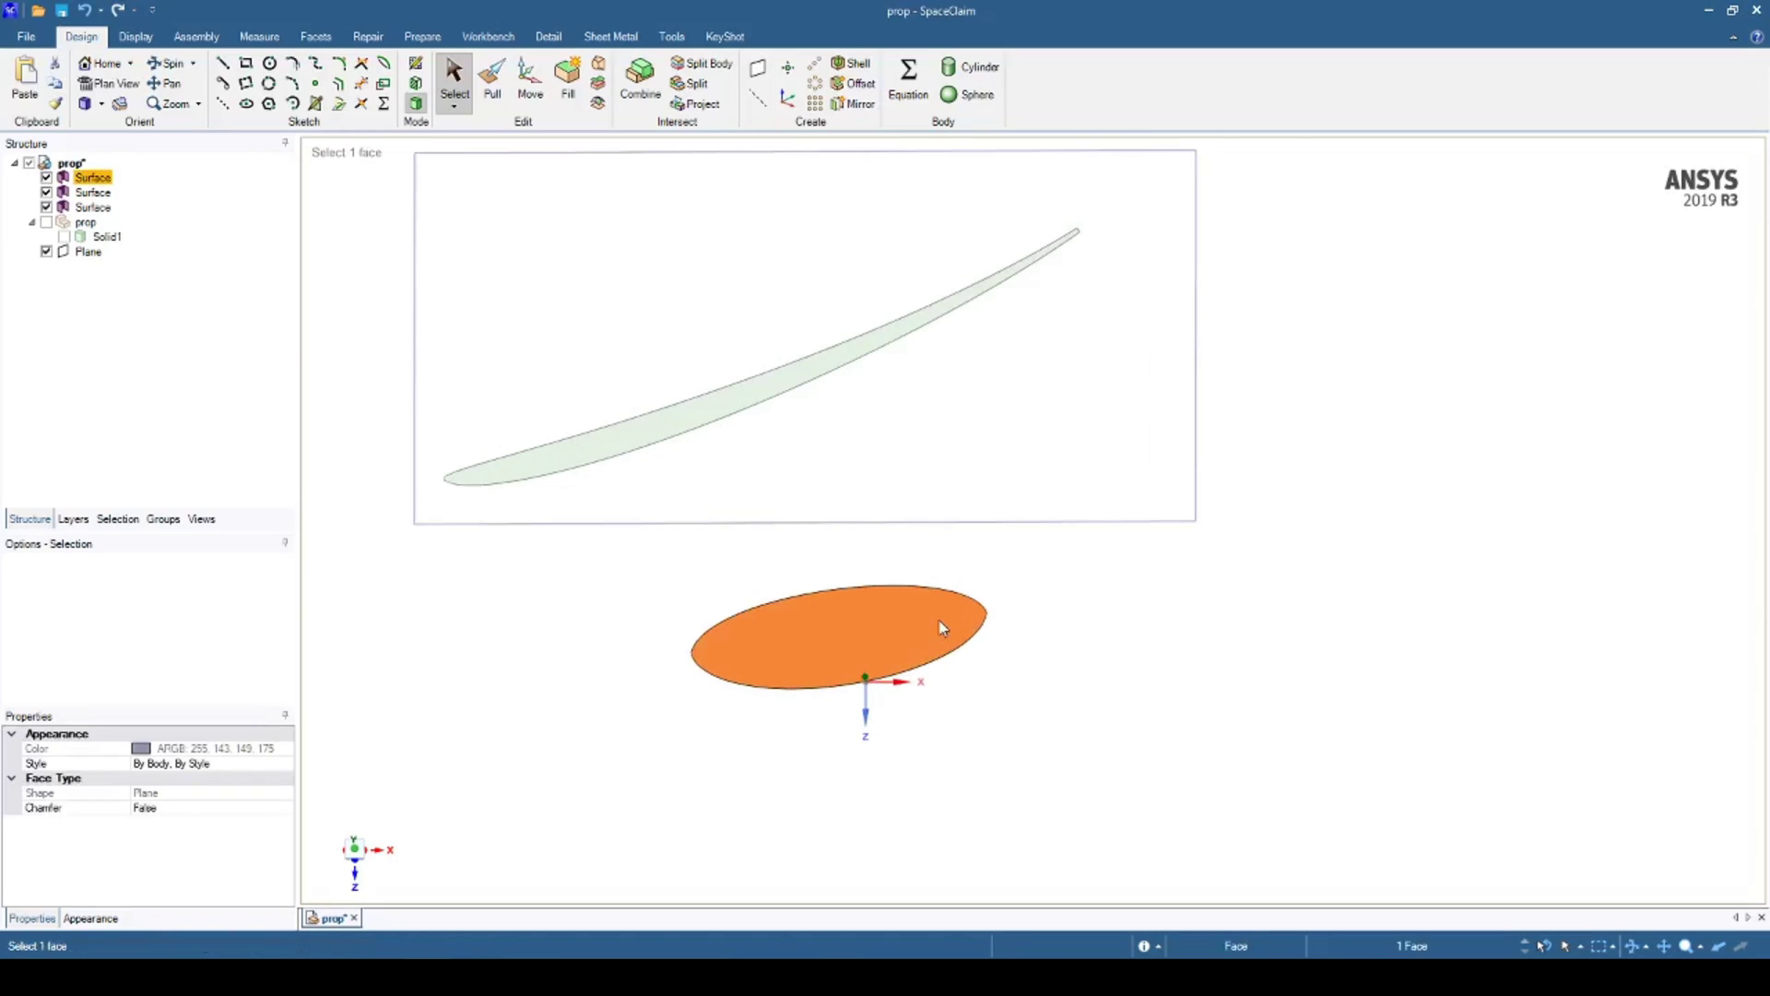
{"action": "left_click", "coordinate": [414, 63]}
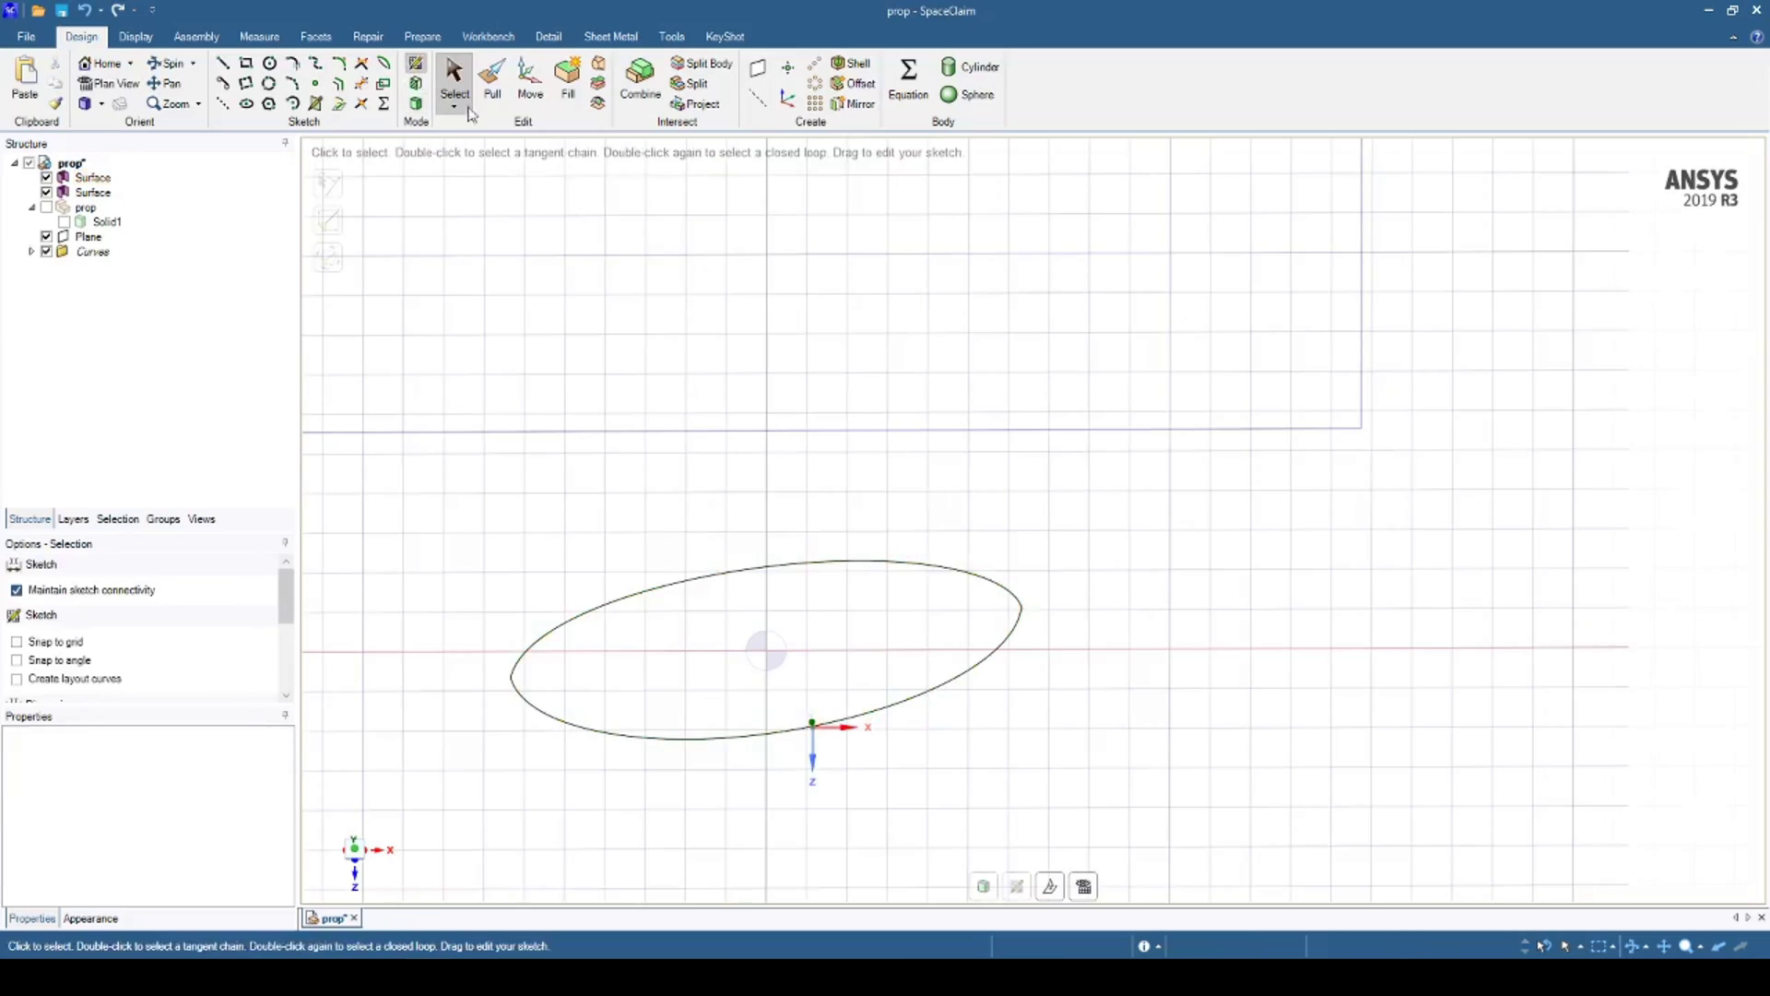
{"action": "left_click", "coordinate": [1084, 886]}
{"action": "middle_click_drag", "start_coordinate": [1026, 454], "coordinate": [1020, 778], "text": "shift"}
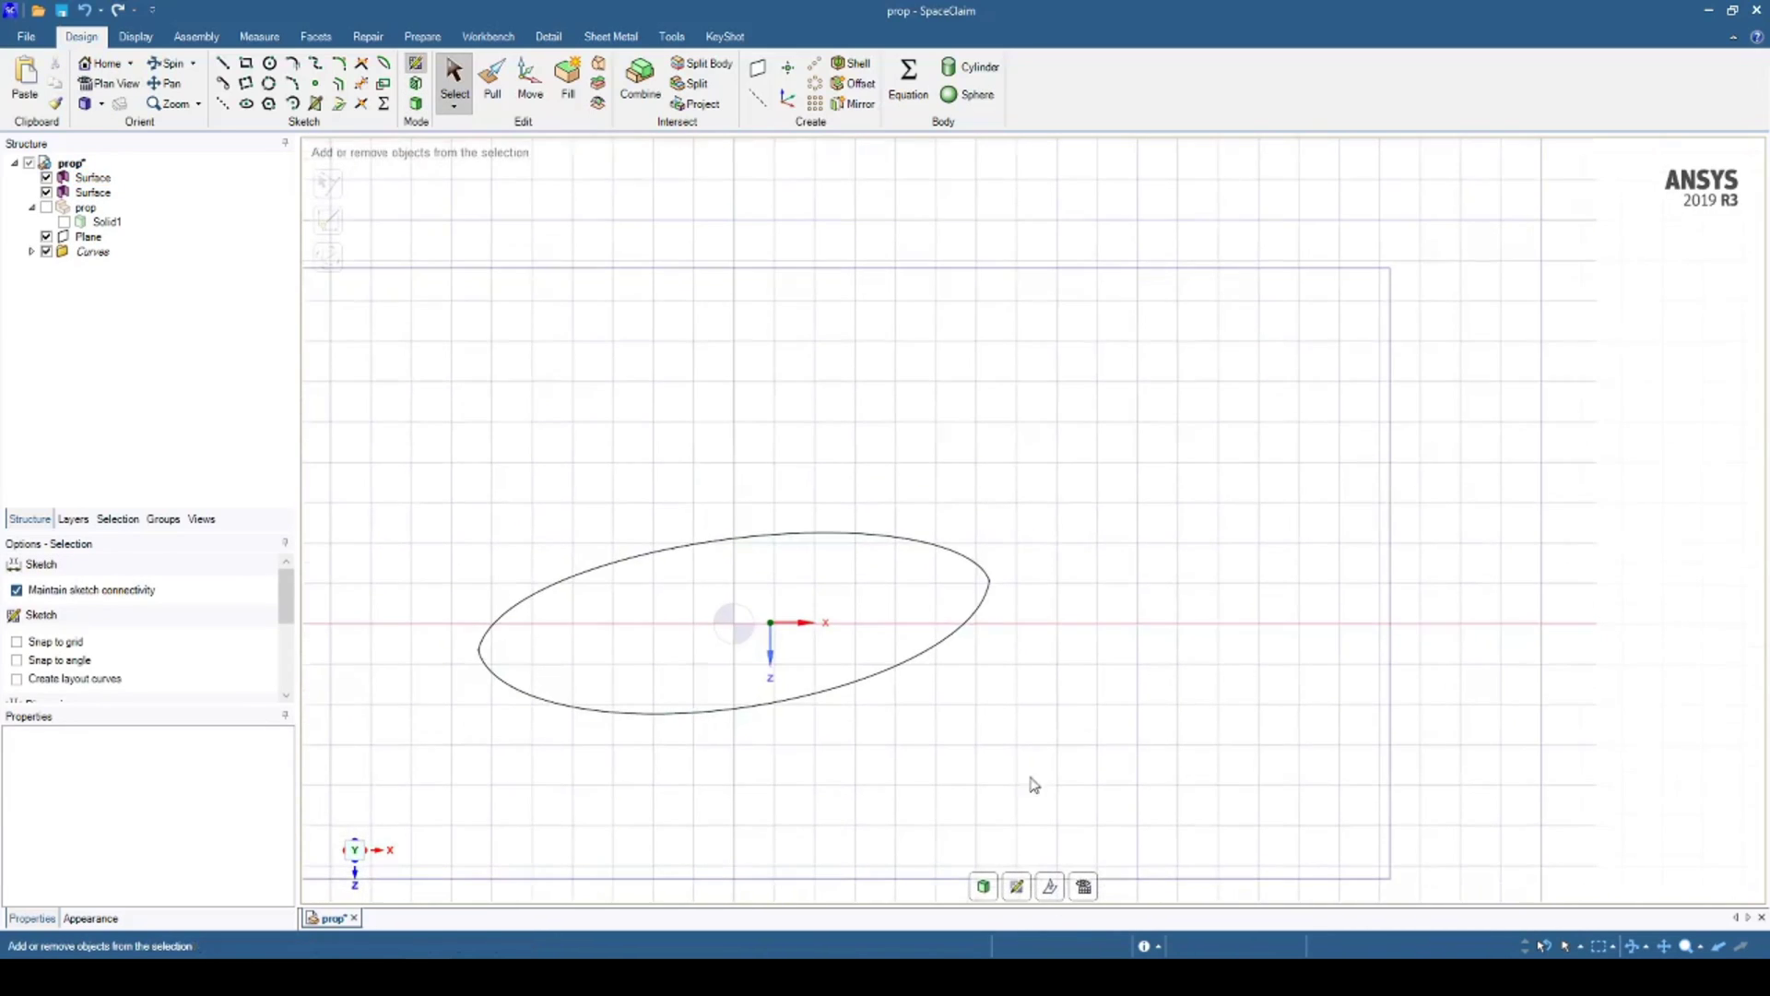
- Draw a line about 0.62 mm long between the upper and lower curves near the root section's pointed trailing edge
{"action": "scroll", "coordinate": [984, 581], "scroll_direction": "up", "scroll_amount": 5}
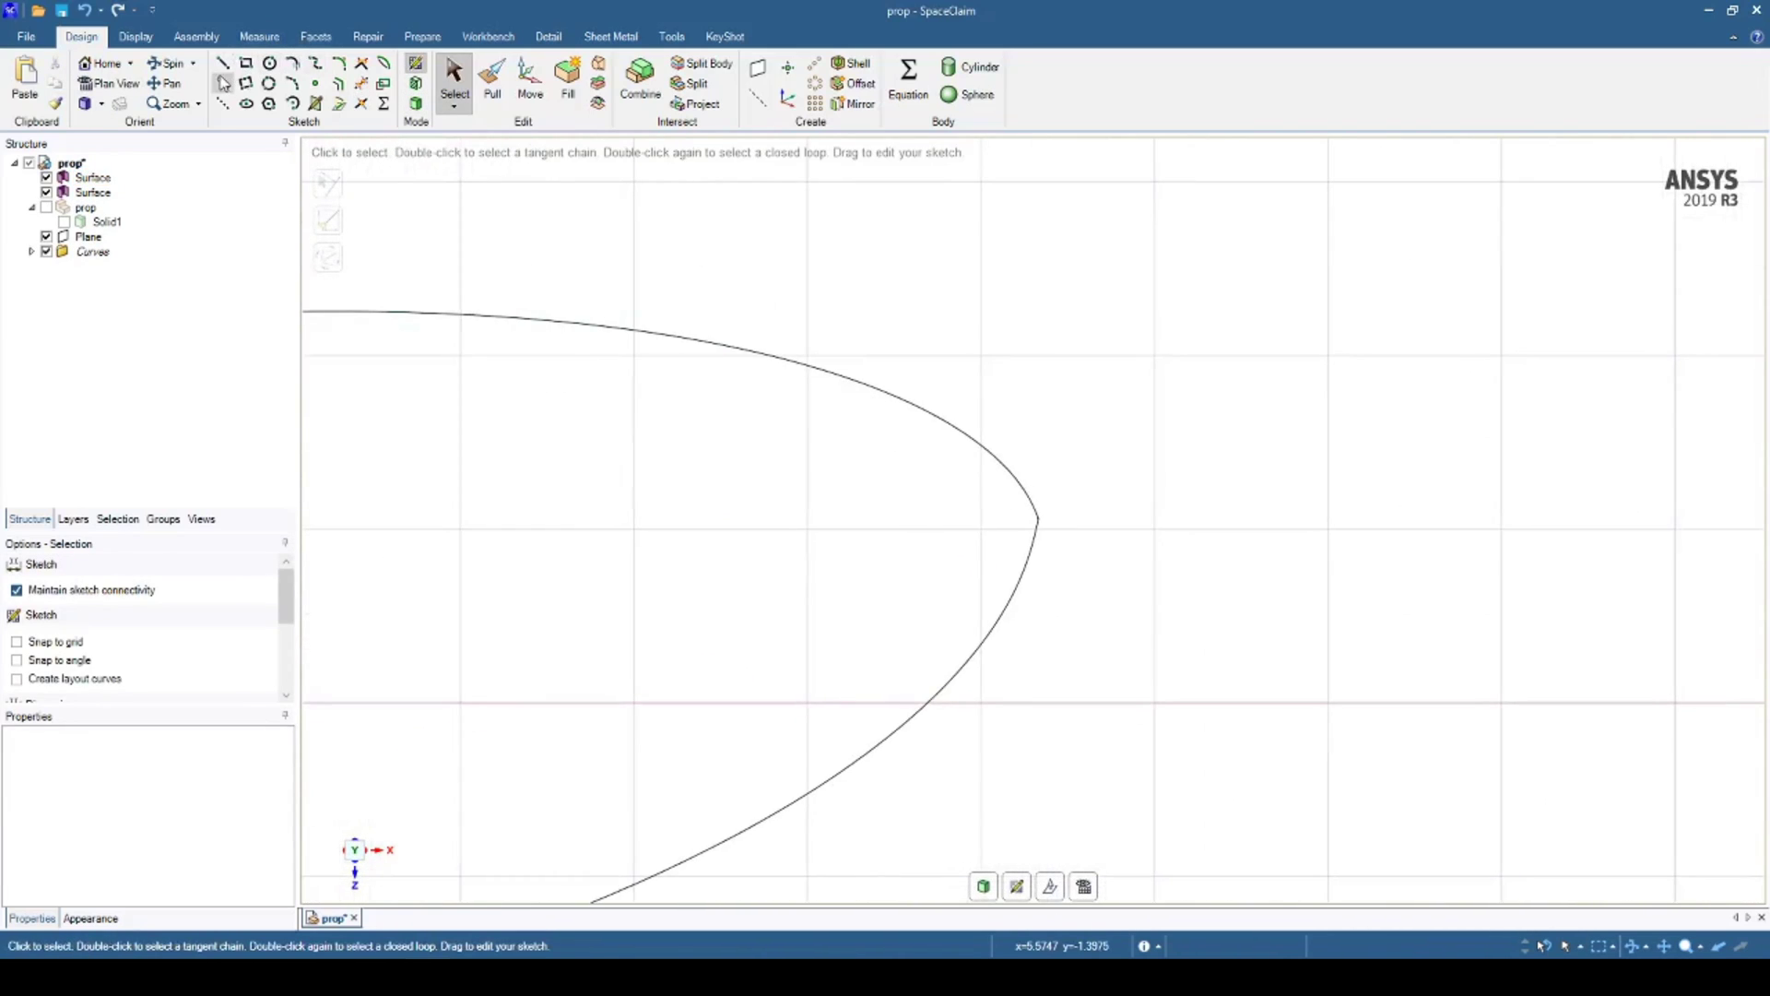
{"action": "left_click", "coordinate": [222, 66]}
{"action": "scroll", "coordinate": [1005, 493], "scroll_direction": "up", "scroll_amount": 3}
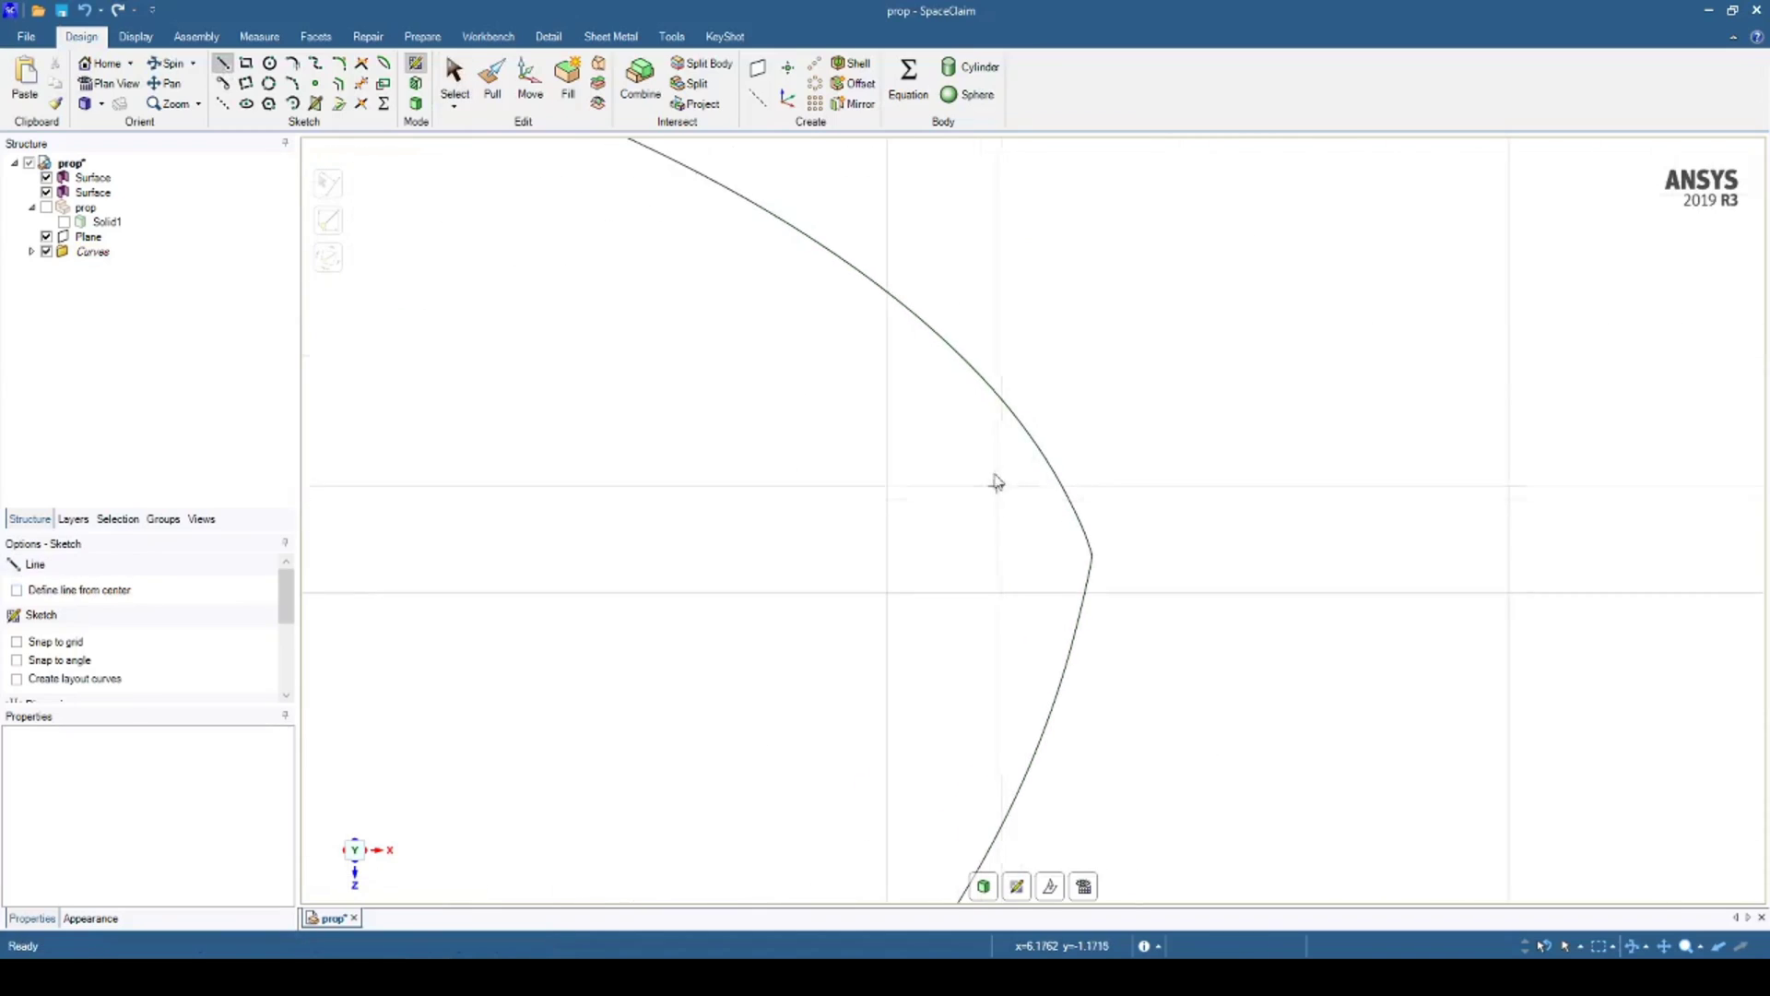
{"action": "left_click", "coordinate": [983, 380]}
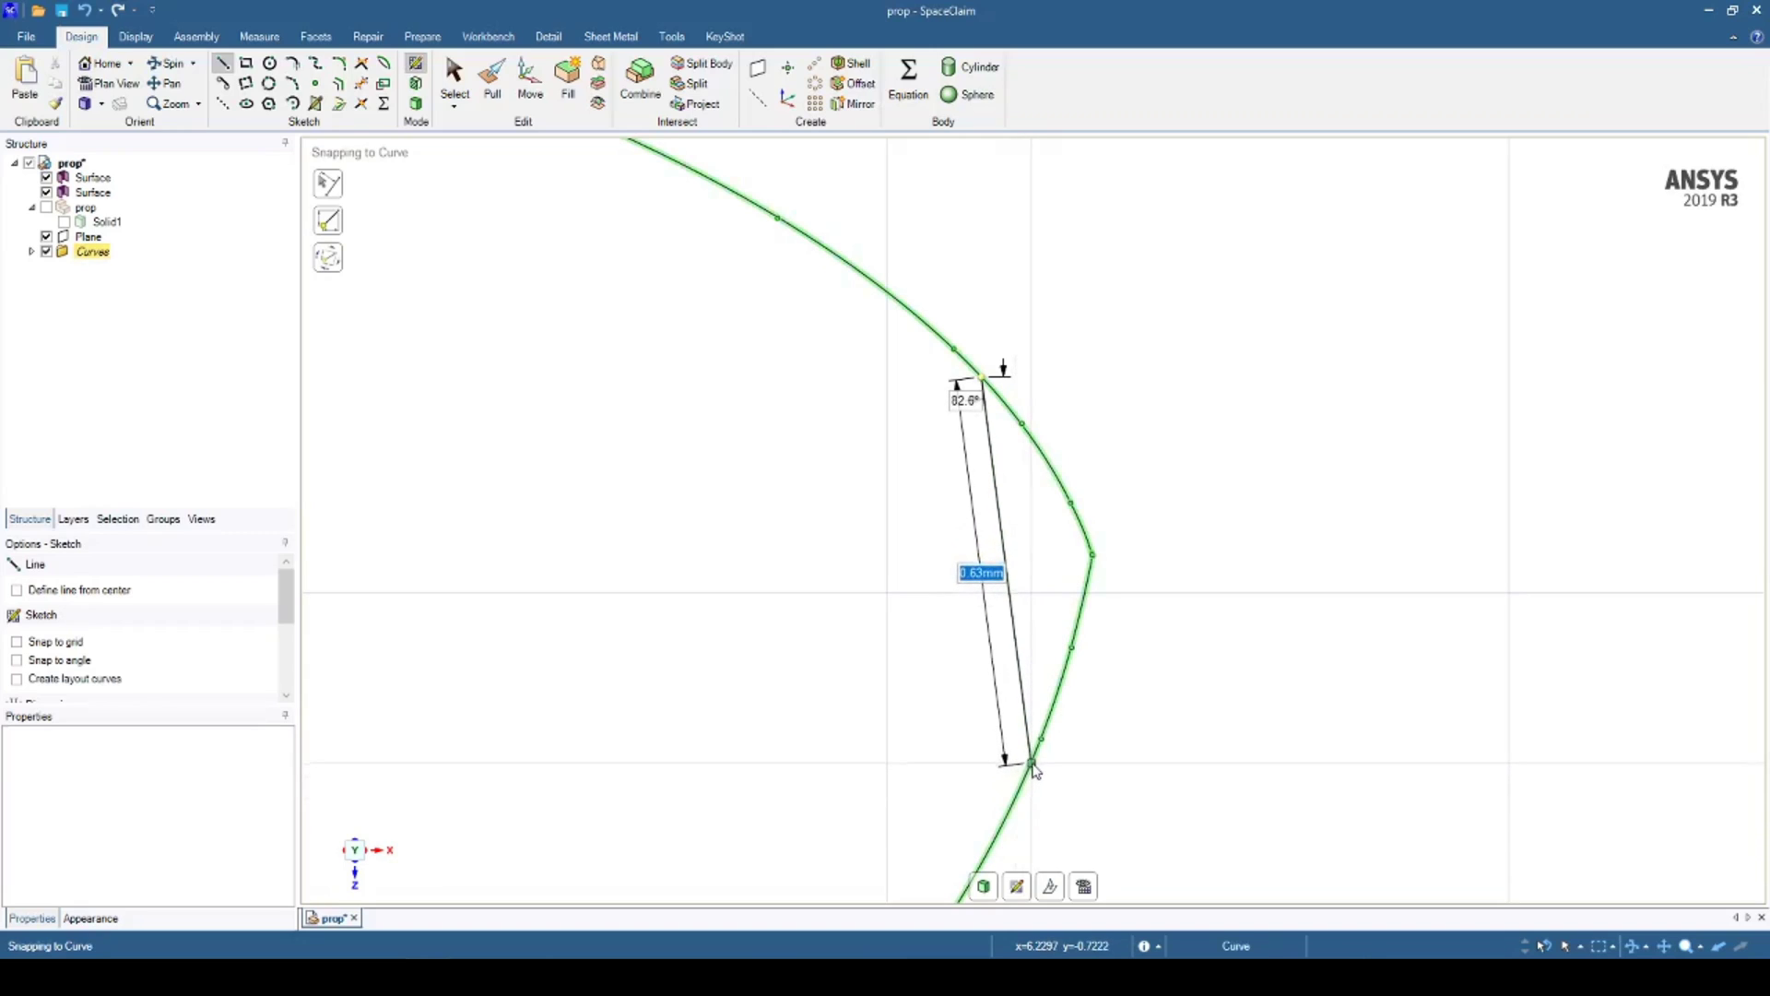
{"action": "scroll", "coordinate": [1036, 771], "scroll_direction": "down", "scroll_amount": 5}
{"action": "middle_click_drag", "start_coordinate": [1124, 545], "coordinate": [1058, 405], "text": "shift"}
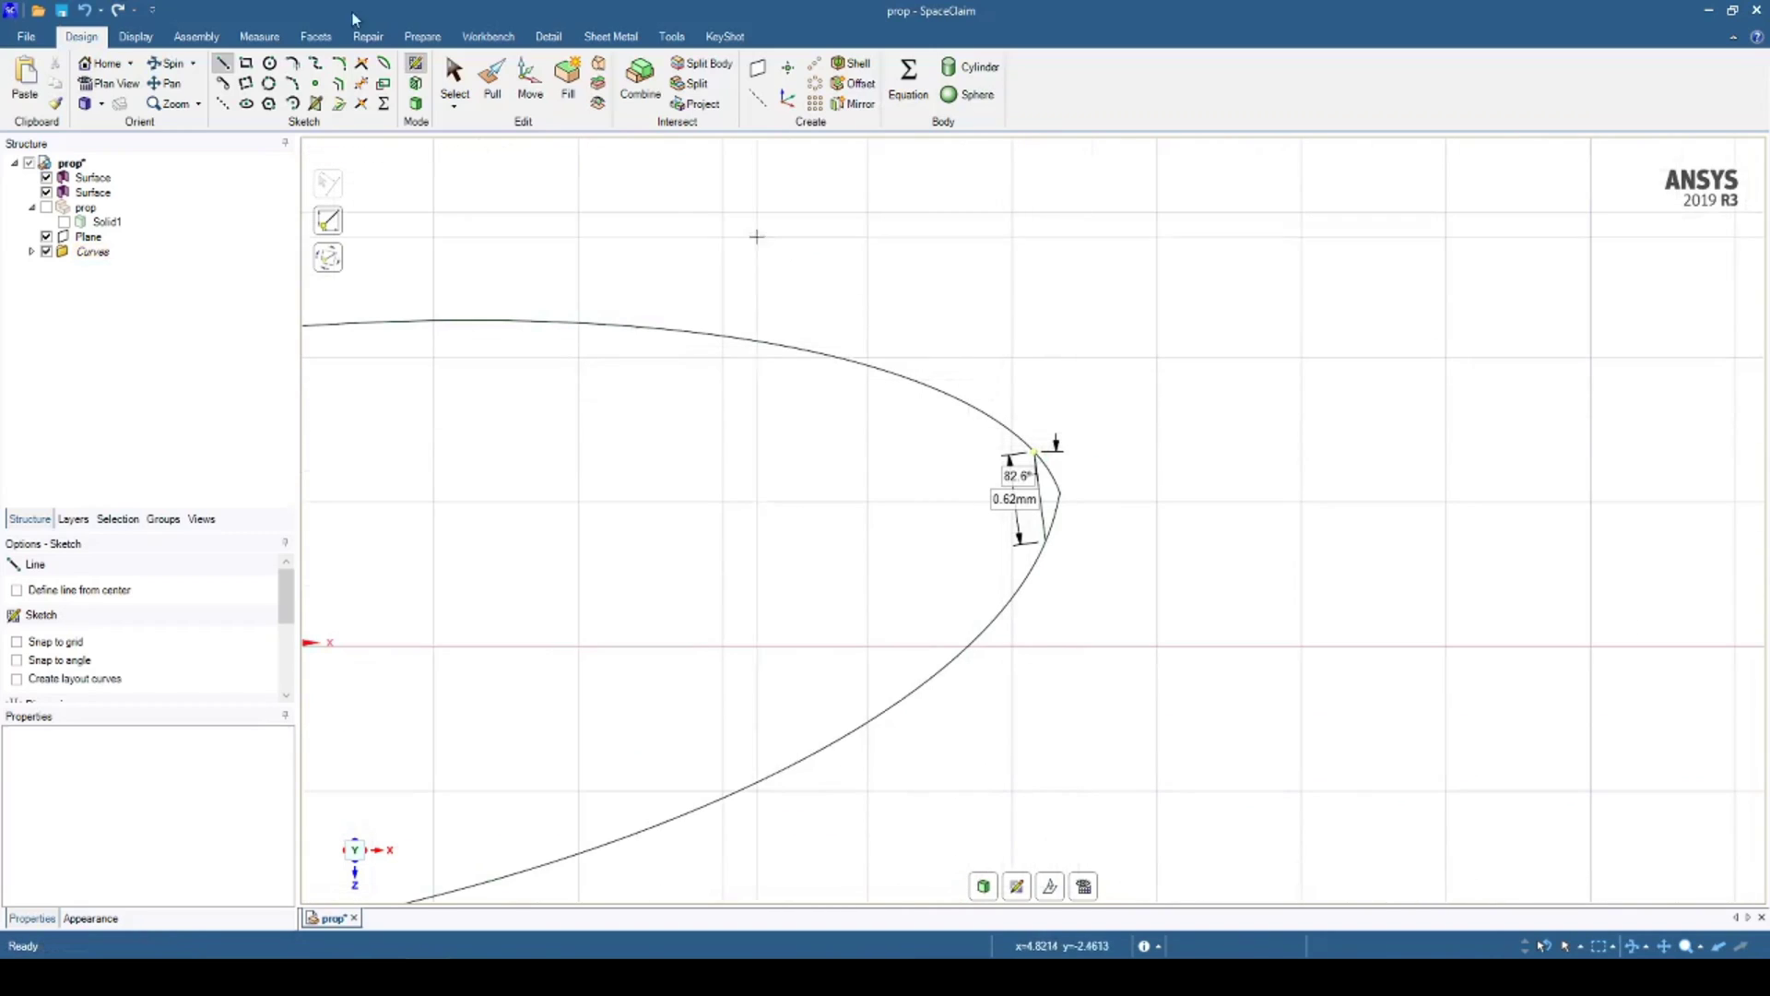
- Return to 3D mode and delete the small face cut off at the root section's trailing edge
{"action": "key", "text": "d"}
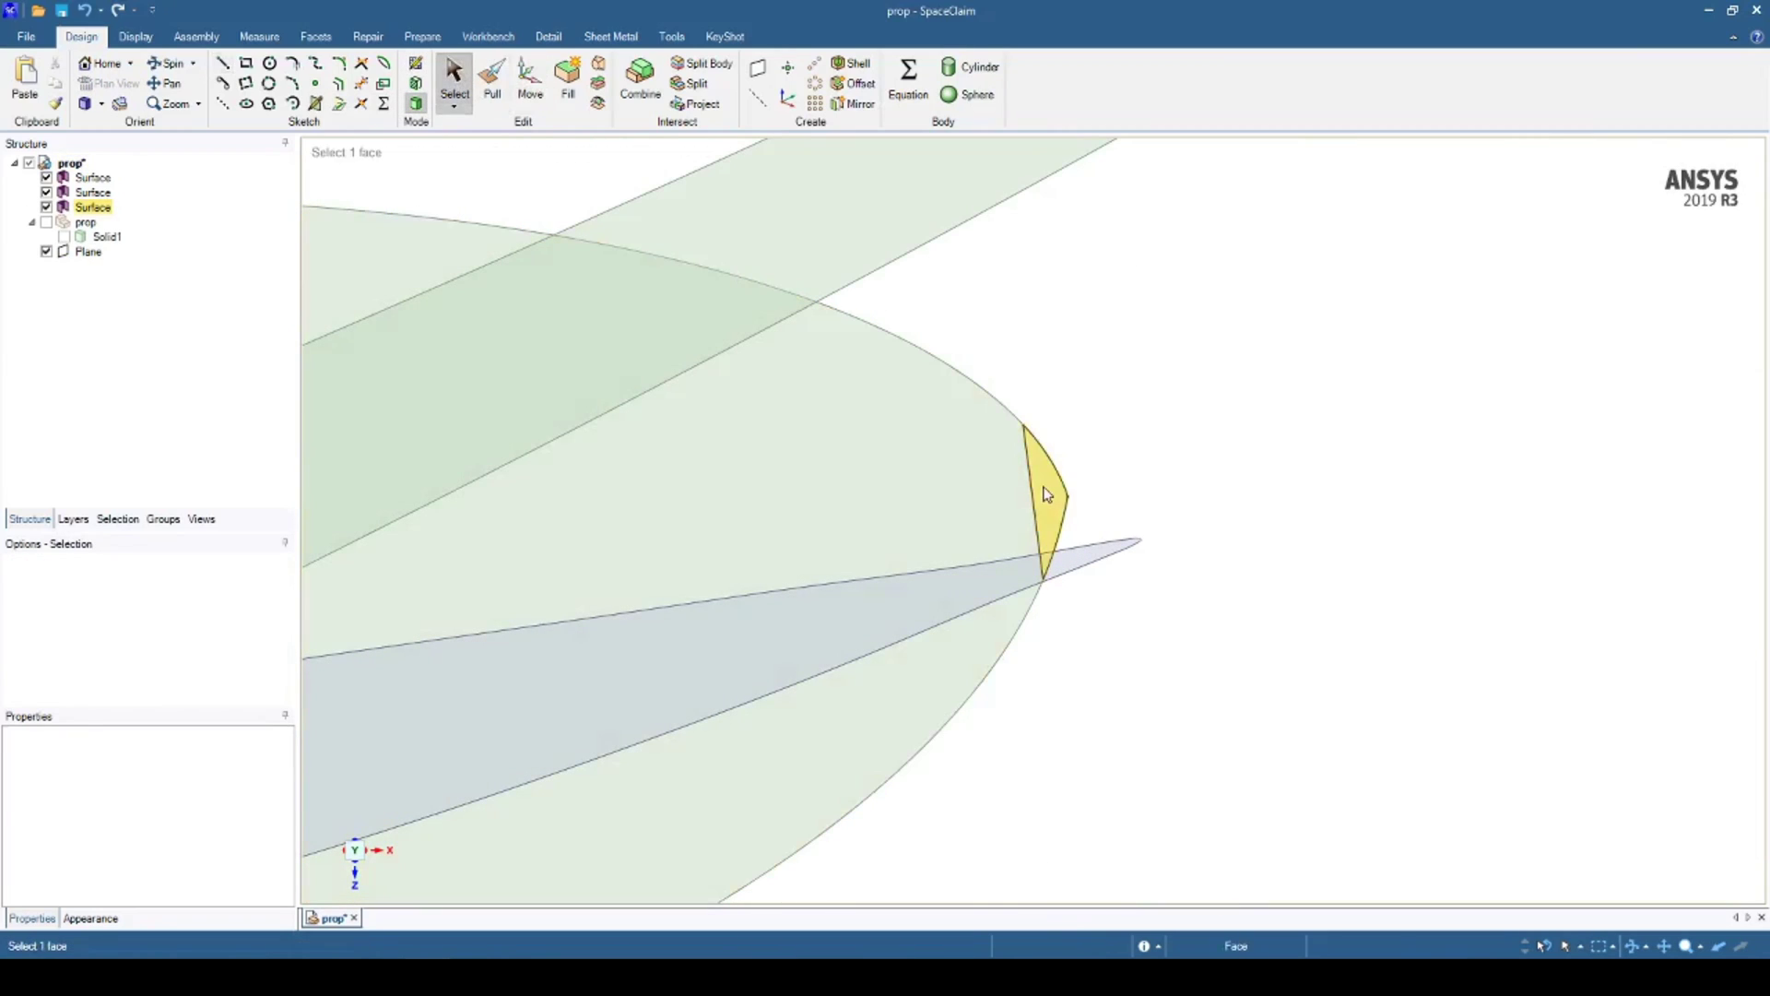
{"action": "left_click", "coordinate": [1046, 494]}
{"action": "key", "text": "Delete"}
- Open a sketch on the small tip section surface in plan view and bring the tip profile into close view
{"action": "scroll", "coordinate": [1079, 493], "scroll_direction": "down", "scroll_amount": 10}
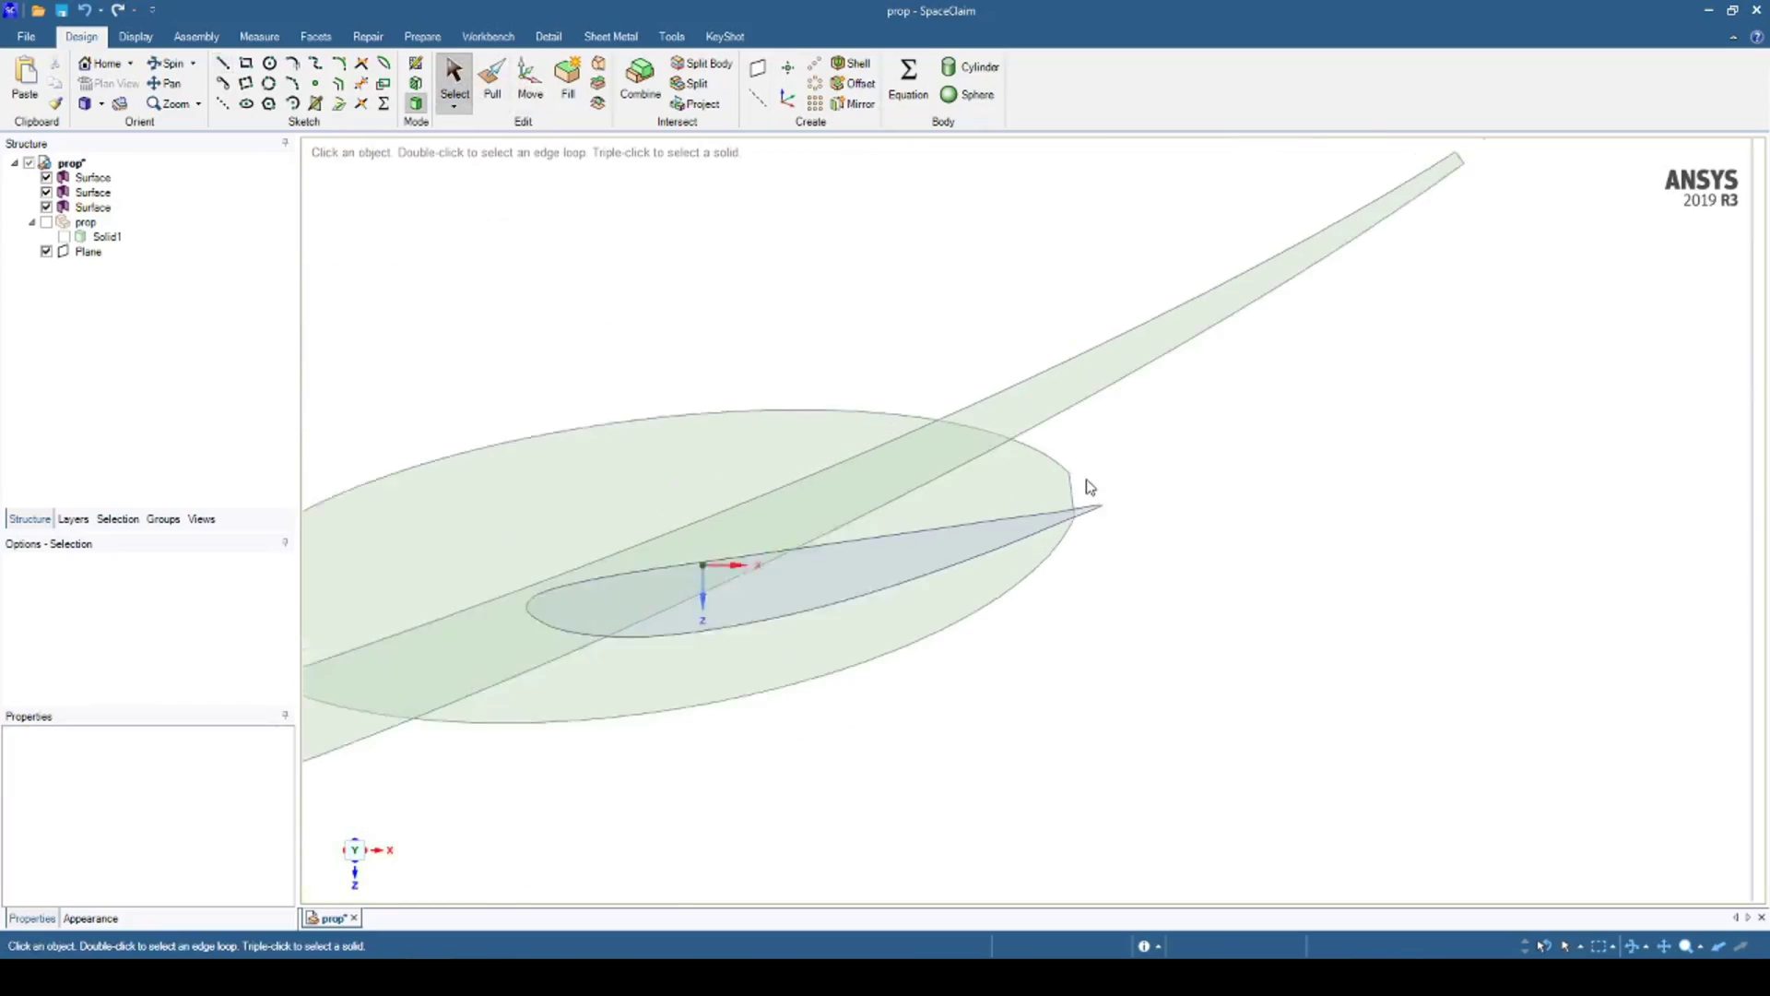
{"action": "middle_click_drag", "start_coordinate": [1078, 549], "coordinate": [1055, 485]}
{"action": "scroll", "coordinate": [876, 424], "scroll_direction": "up", "scroll_amount": 4}
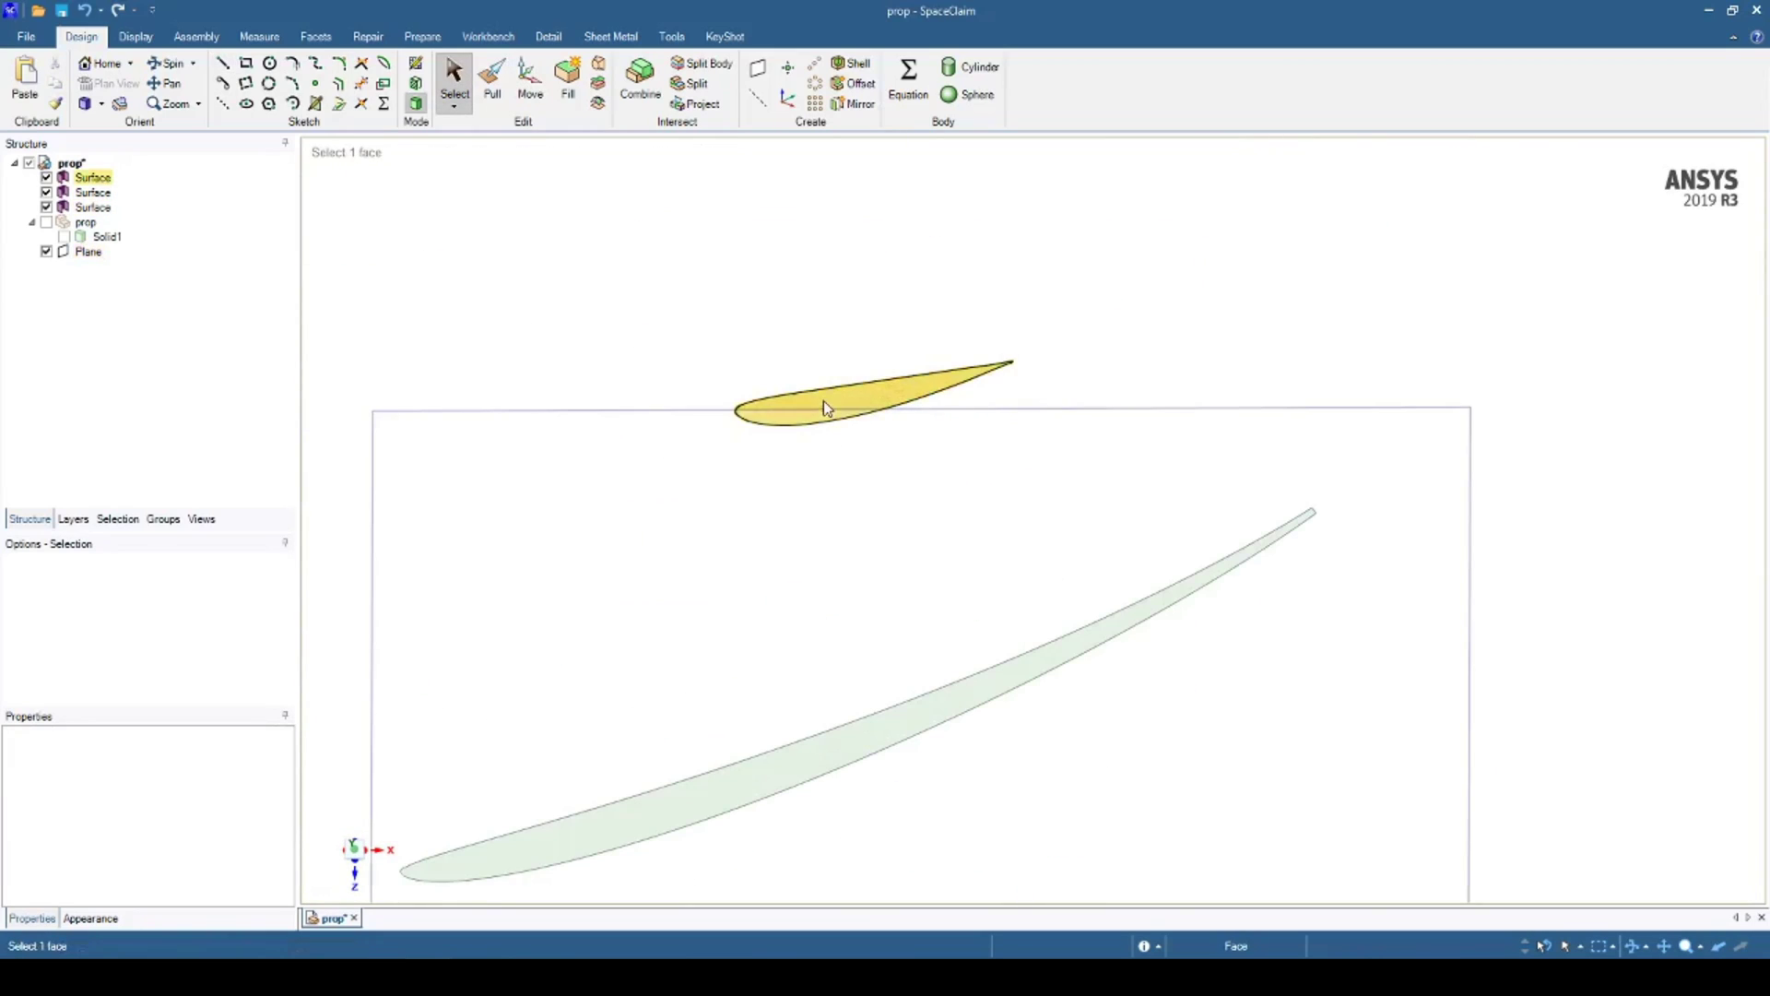
{"action": "left_click", "coordinate": [823, 401]}
{"action": "left_click", "coordinate": [416, 65]}
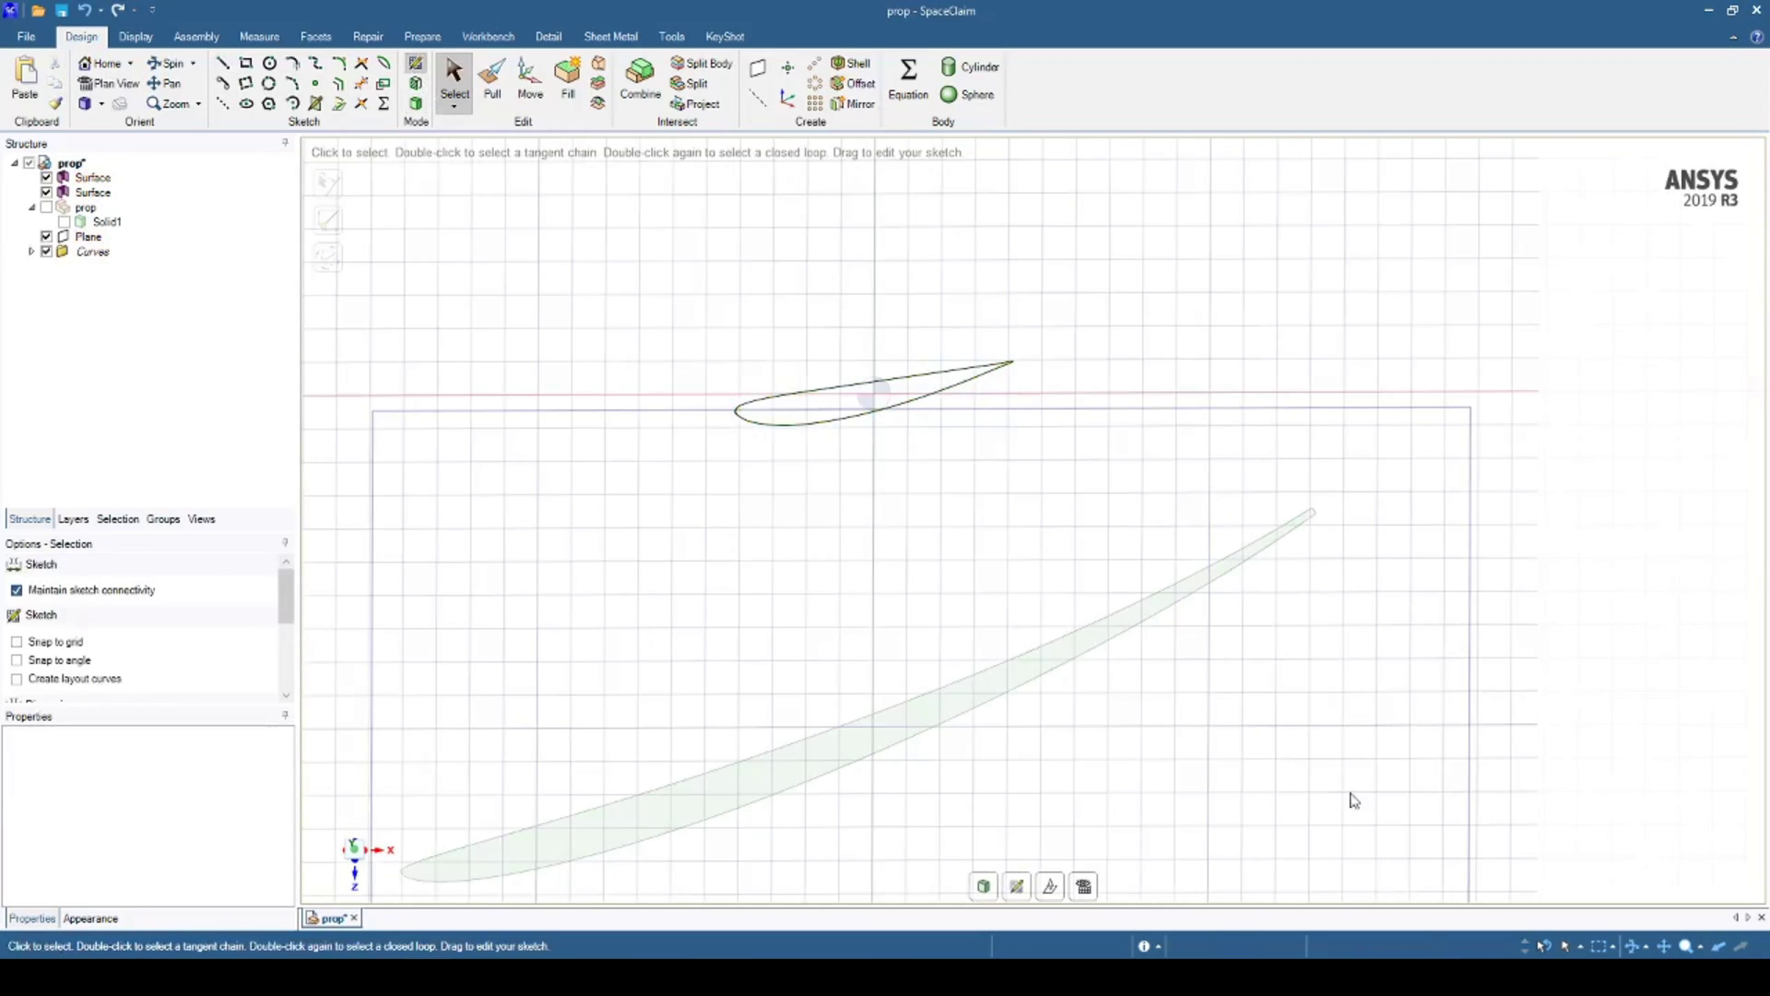
{"action": "left_click", "coordinate": [1083, 886]}
{"action": "scroll", "coordinate": [1107, 682], "scroll_direction": "up", "scroll_amount": 8}
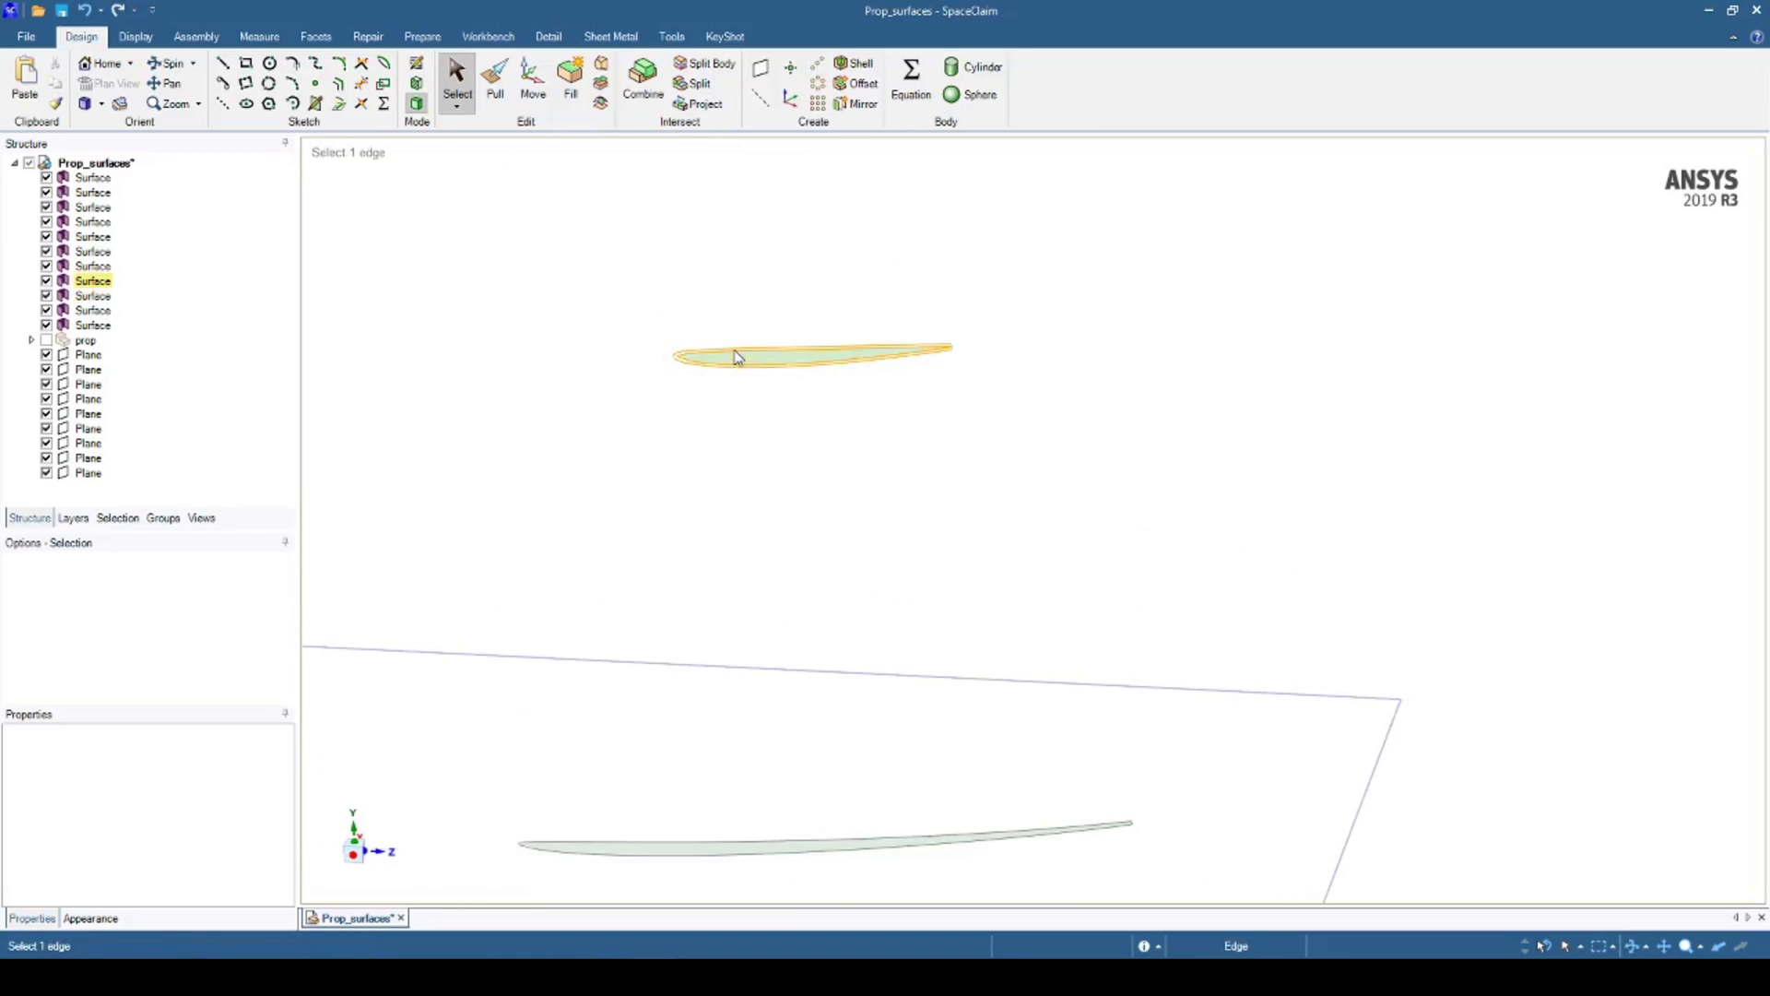
- Start a Blend in Prop_surfaces from the tip section surface and add the adjacent section face below it
{"action": "scroll", "coordinate": [733, 369], "scroll_direction": "up", "scroll_amount": 2}
{"action": "left_click", "coordinate": [749, 369]}
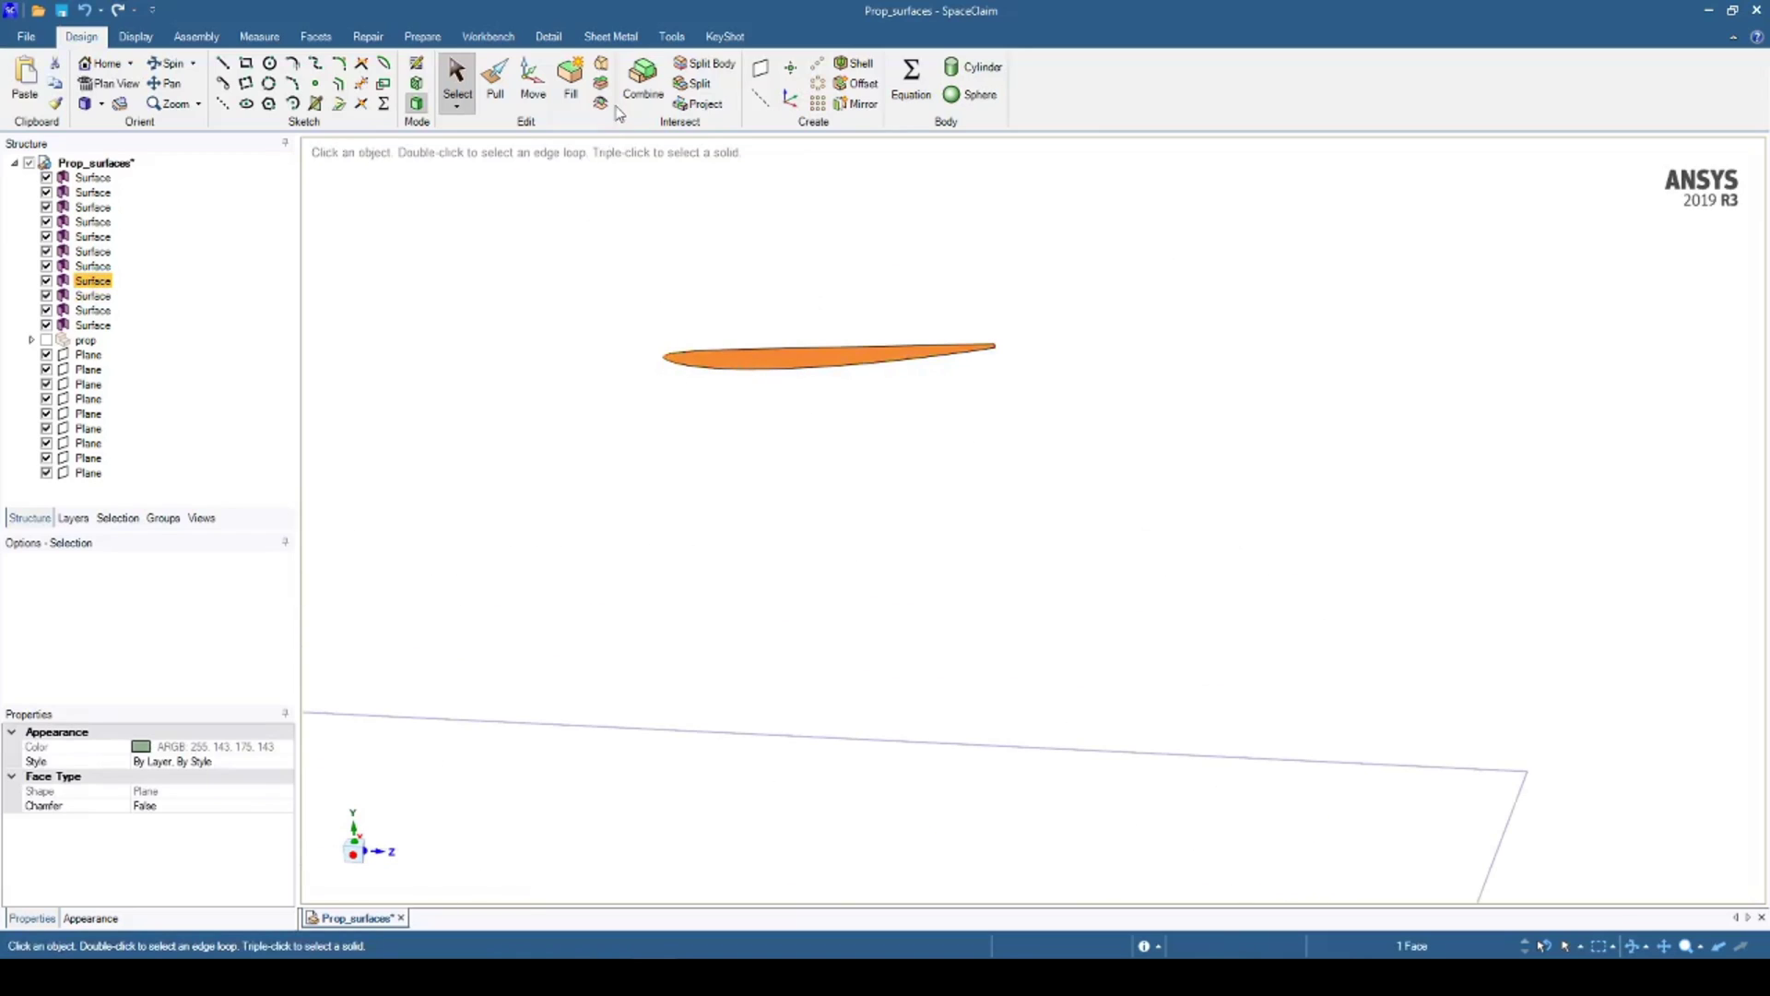
{"action": "left_click", "coordinate": [602, 62]}
{"action": "scroll", "coordinate": [778, 490], "scroll_direction": "down", "scroll_amount": 4}
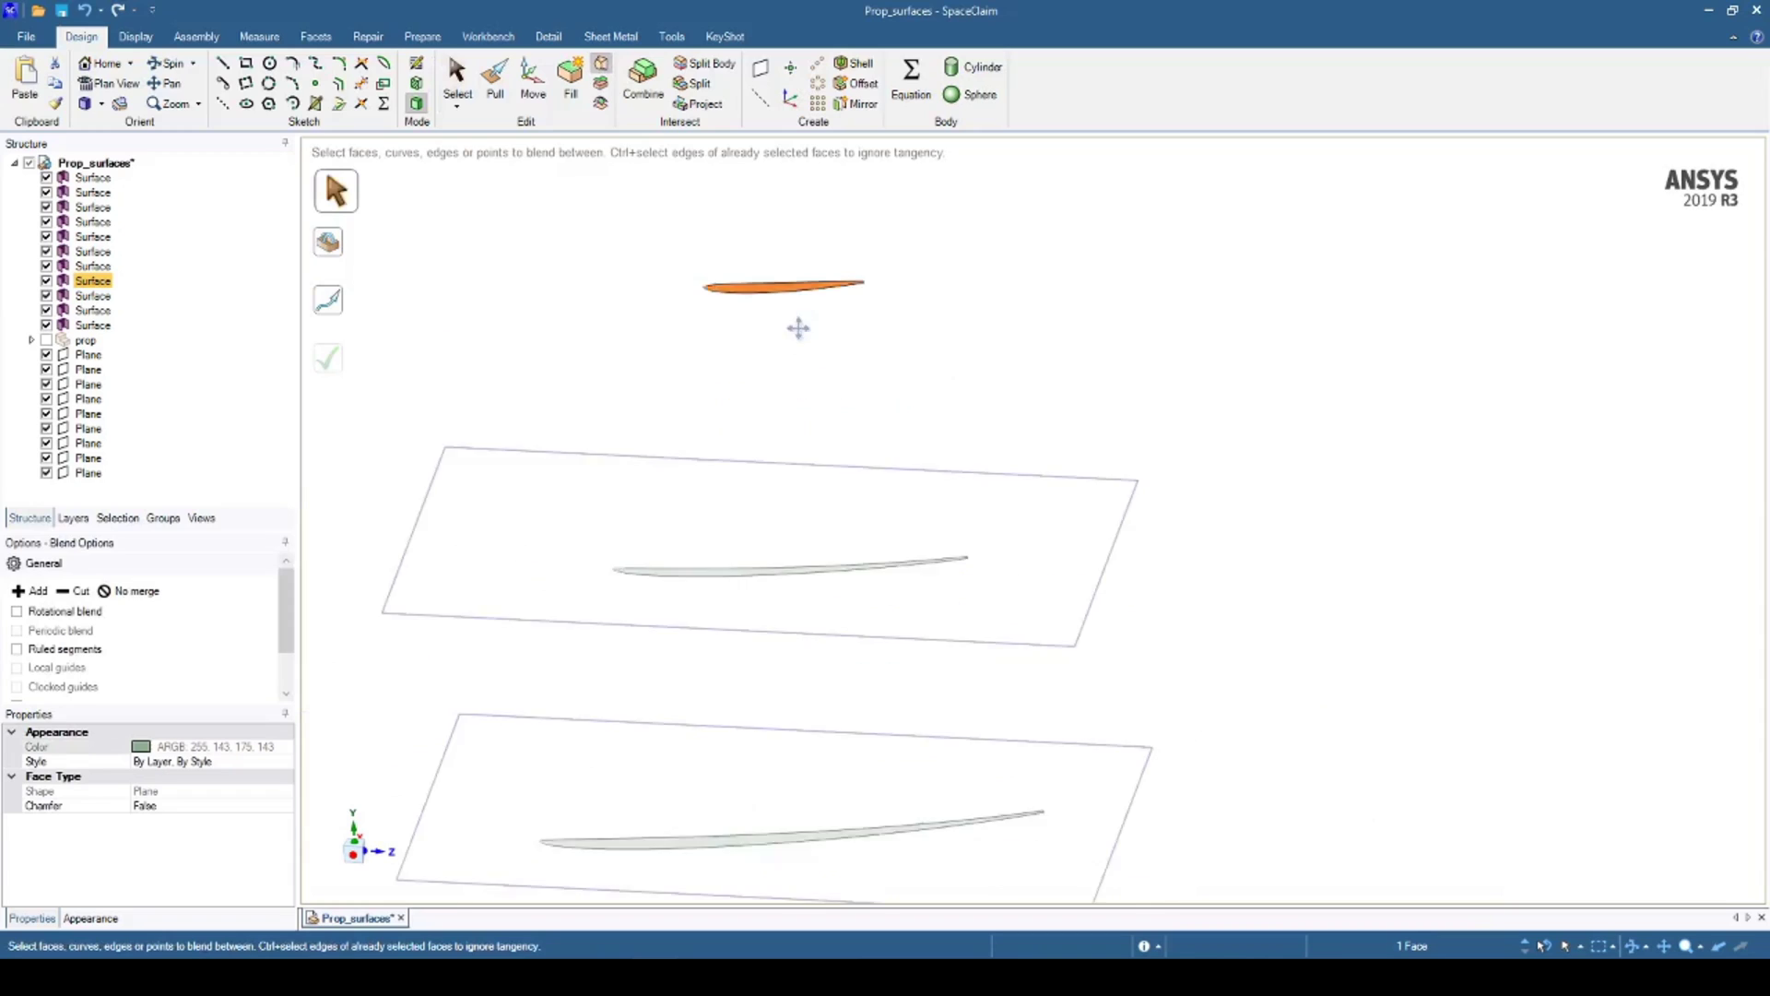
{"action": "scroll", "coordinate": [676, 472], "scroll_direction": "up", "scroll_amount": 8}
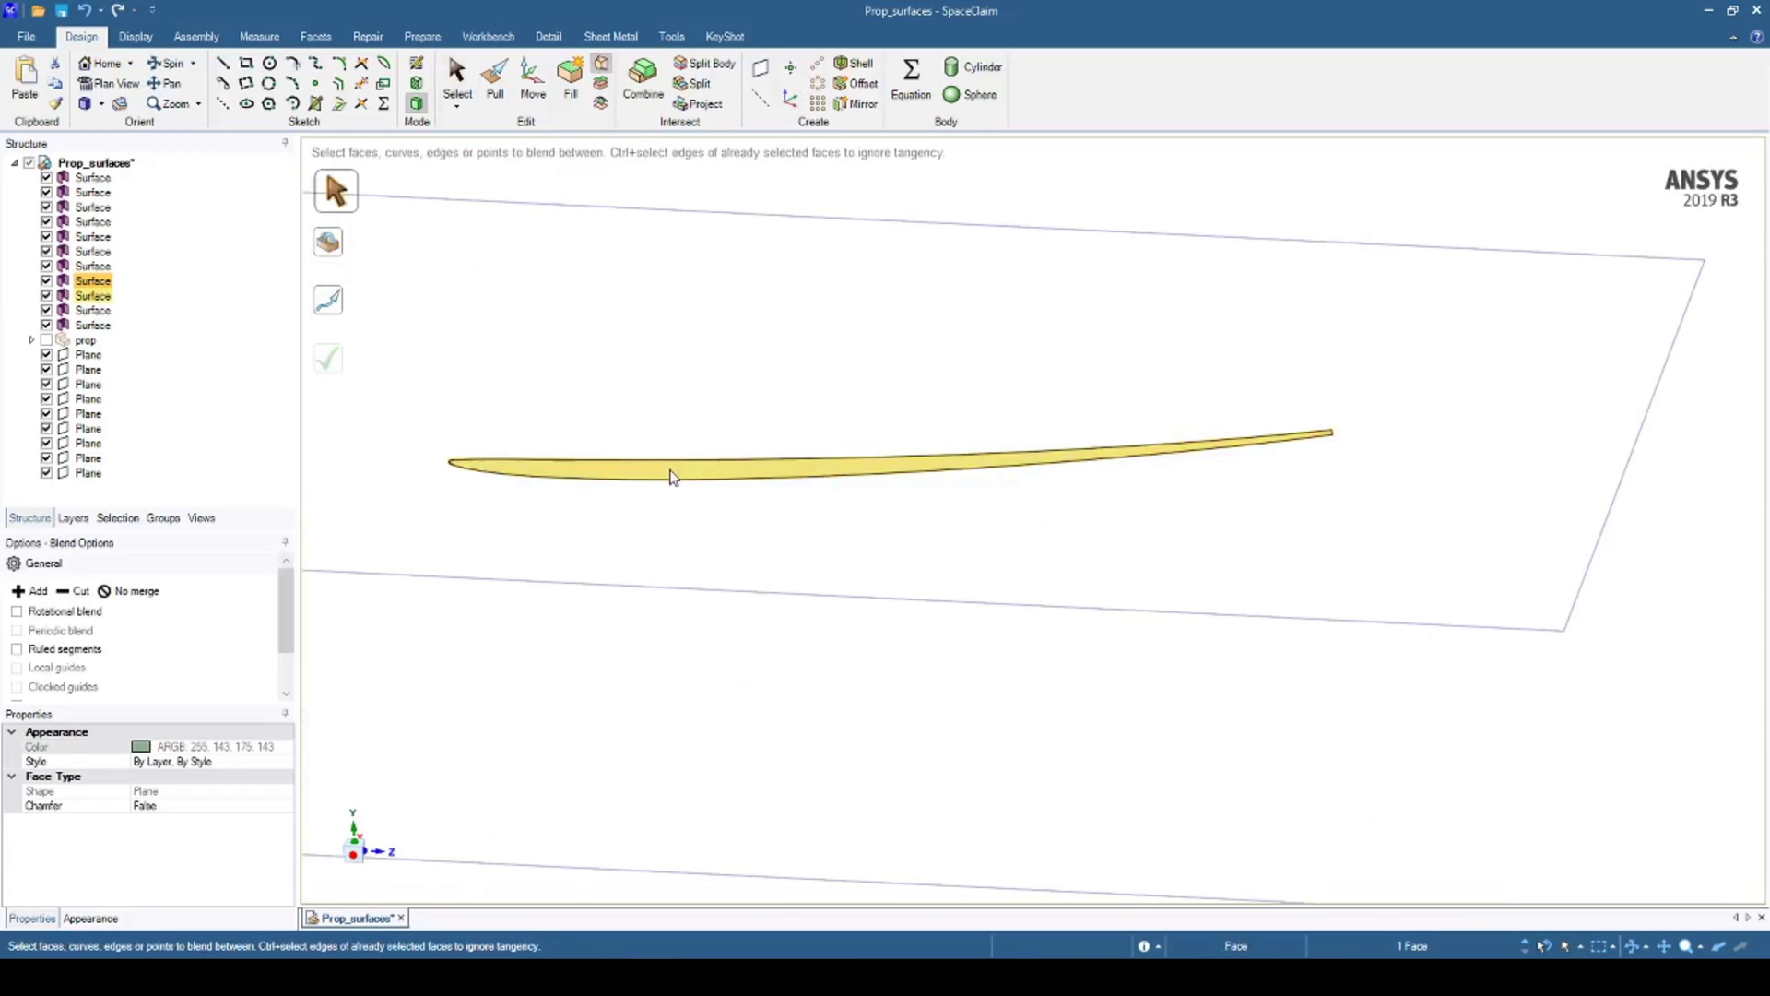
{"action": "left_click", "coordinate": [672, 476]}
- Add the remaining section faces in order down to the root and complete the blend into a solid blade
{"action": "scroll", "coordinate": [783, 585], "scroll_direction": "down", "scroll_amount": 4}
{"action": "scroll", "coordinate": [821, 569], "scroll_direction": "up", "scroll_amount": 4}
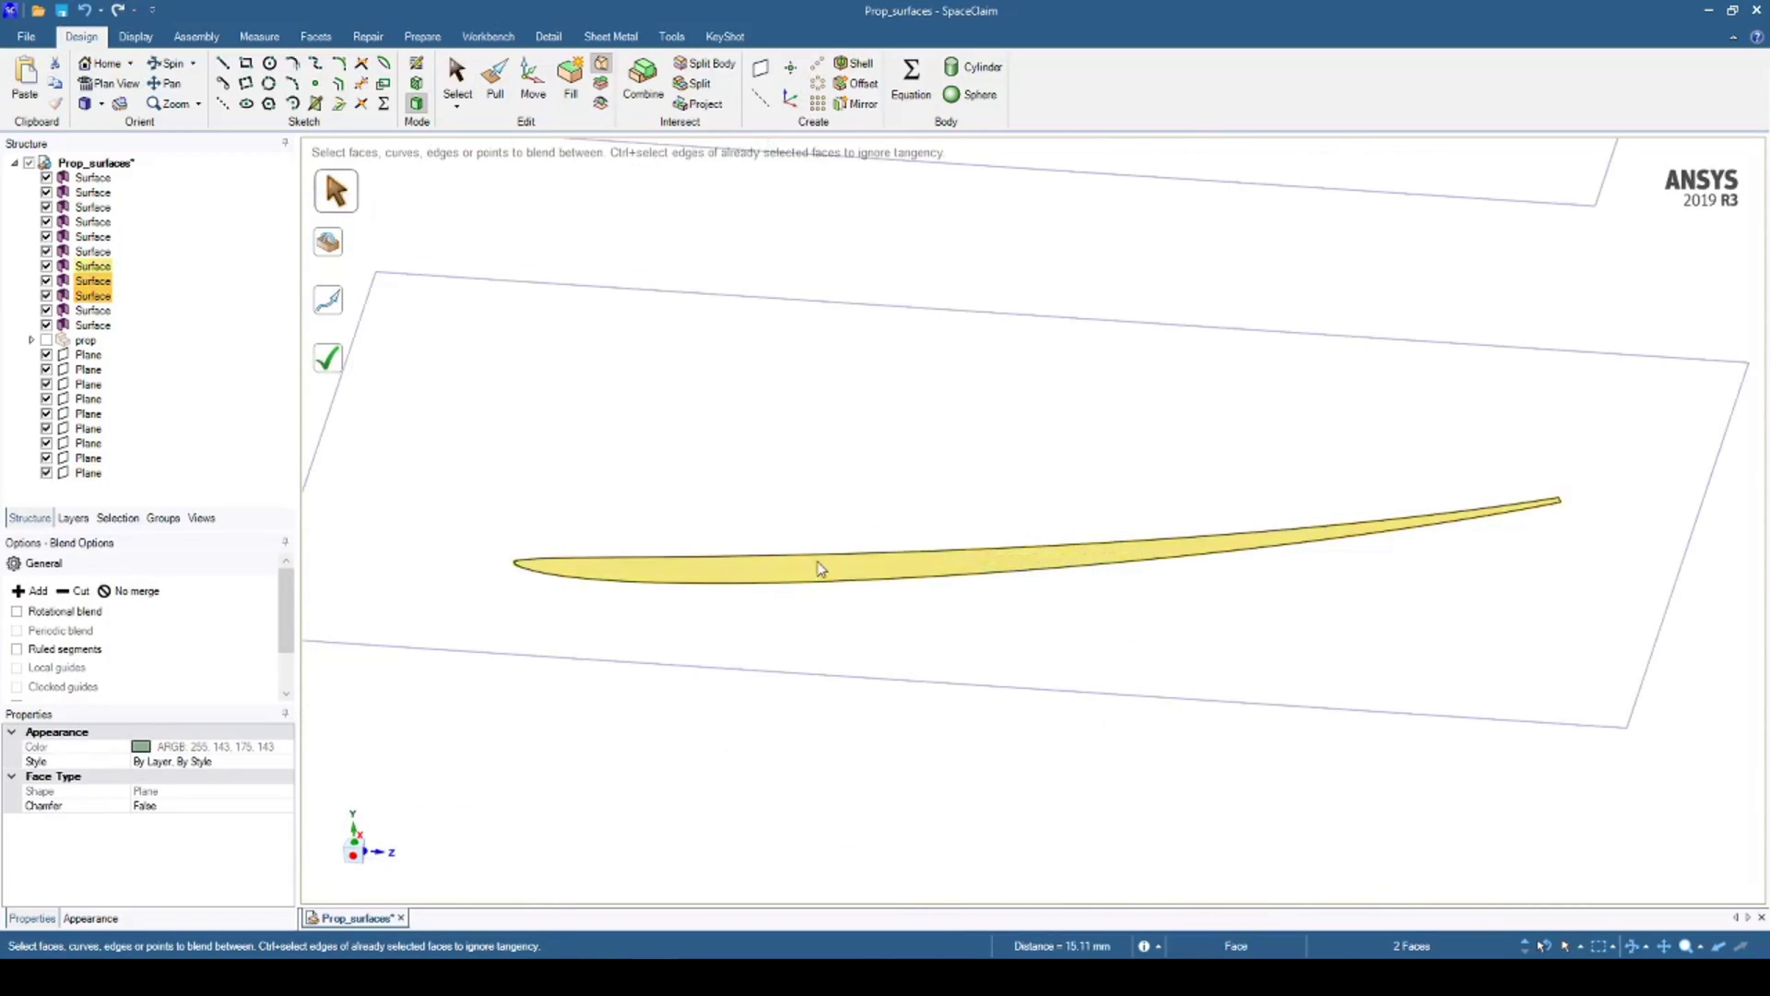
{"action": "scroll", "coordinate": [849, 455], "scroll_direction": "down", "scroll_amount": 4}
{"action": "scroll", "coordinate": [867, 517], "scroll_direction": "up", "scroll_amount": 4}
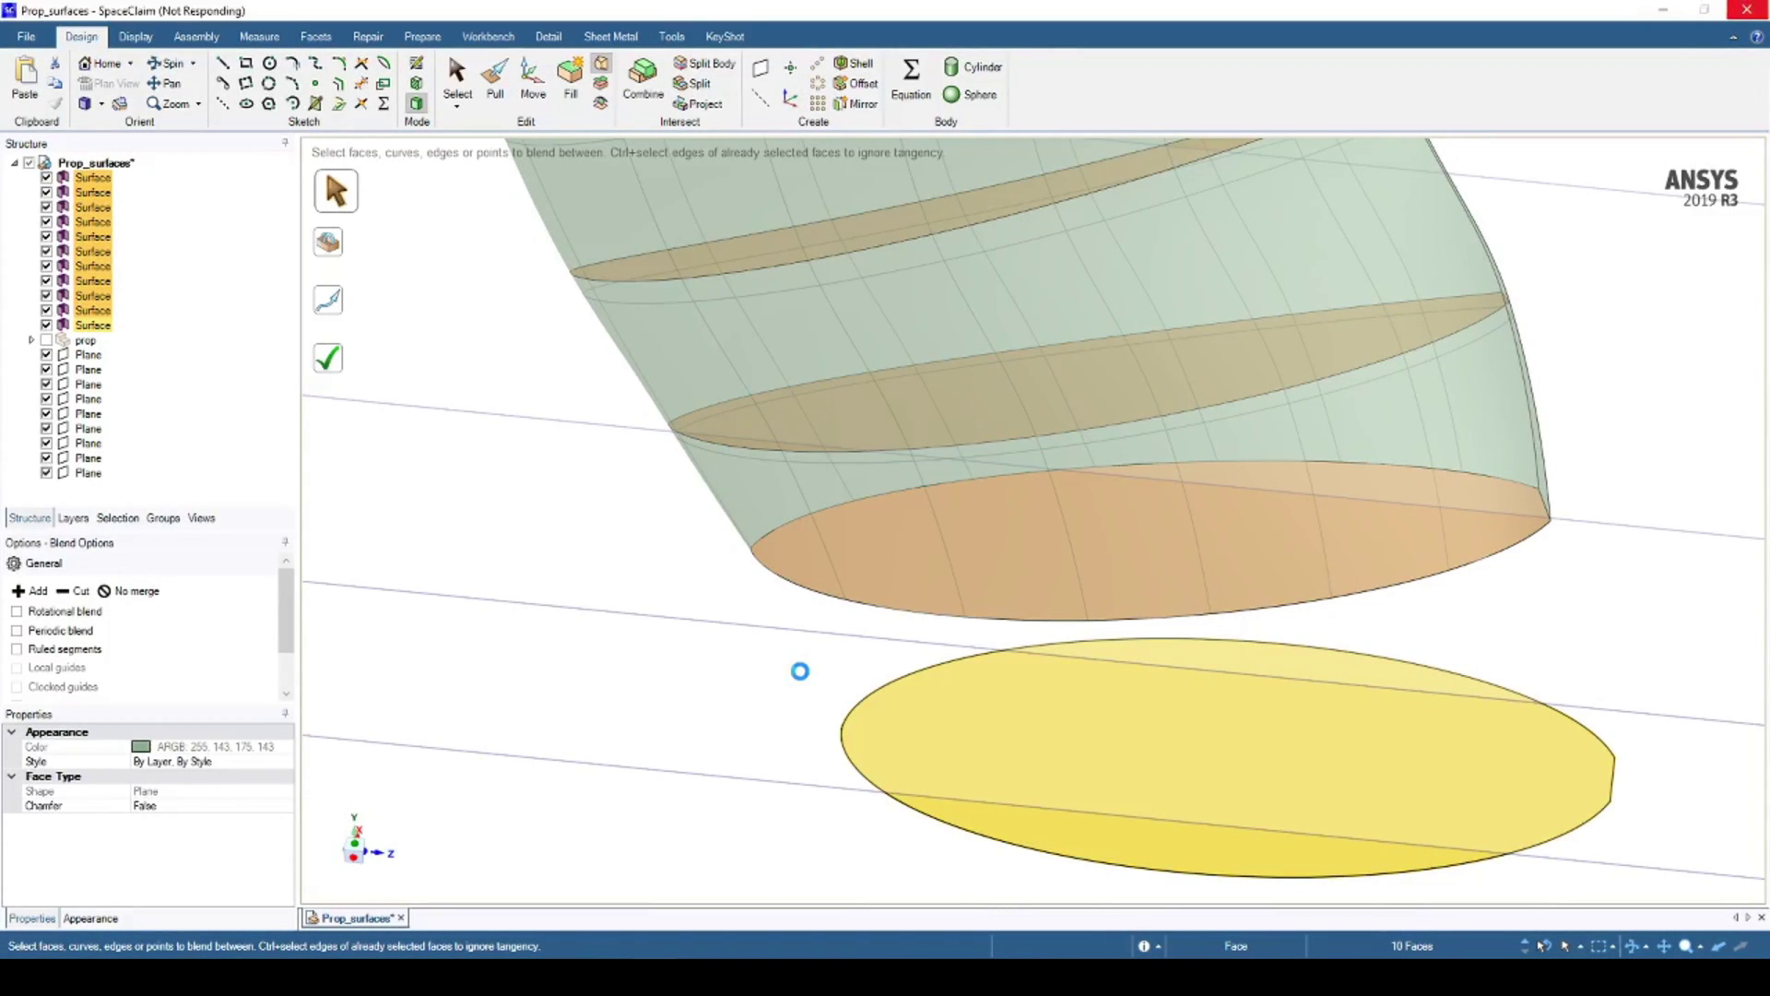
{"action": "scroll", "coordinate": [830, 683], "scroll_direction": "down", "scroll_amount": 5}
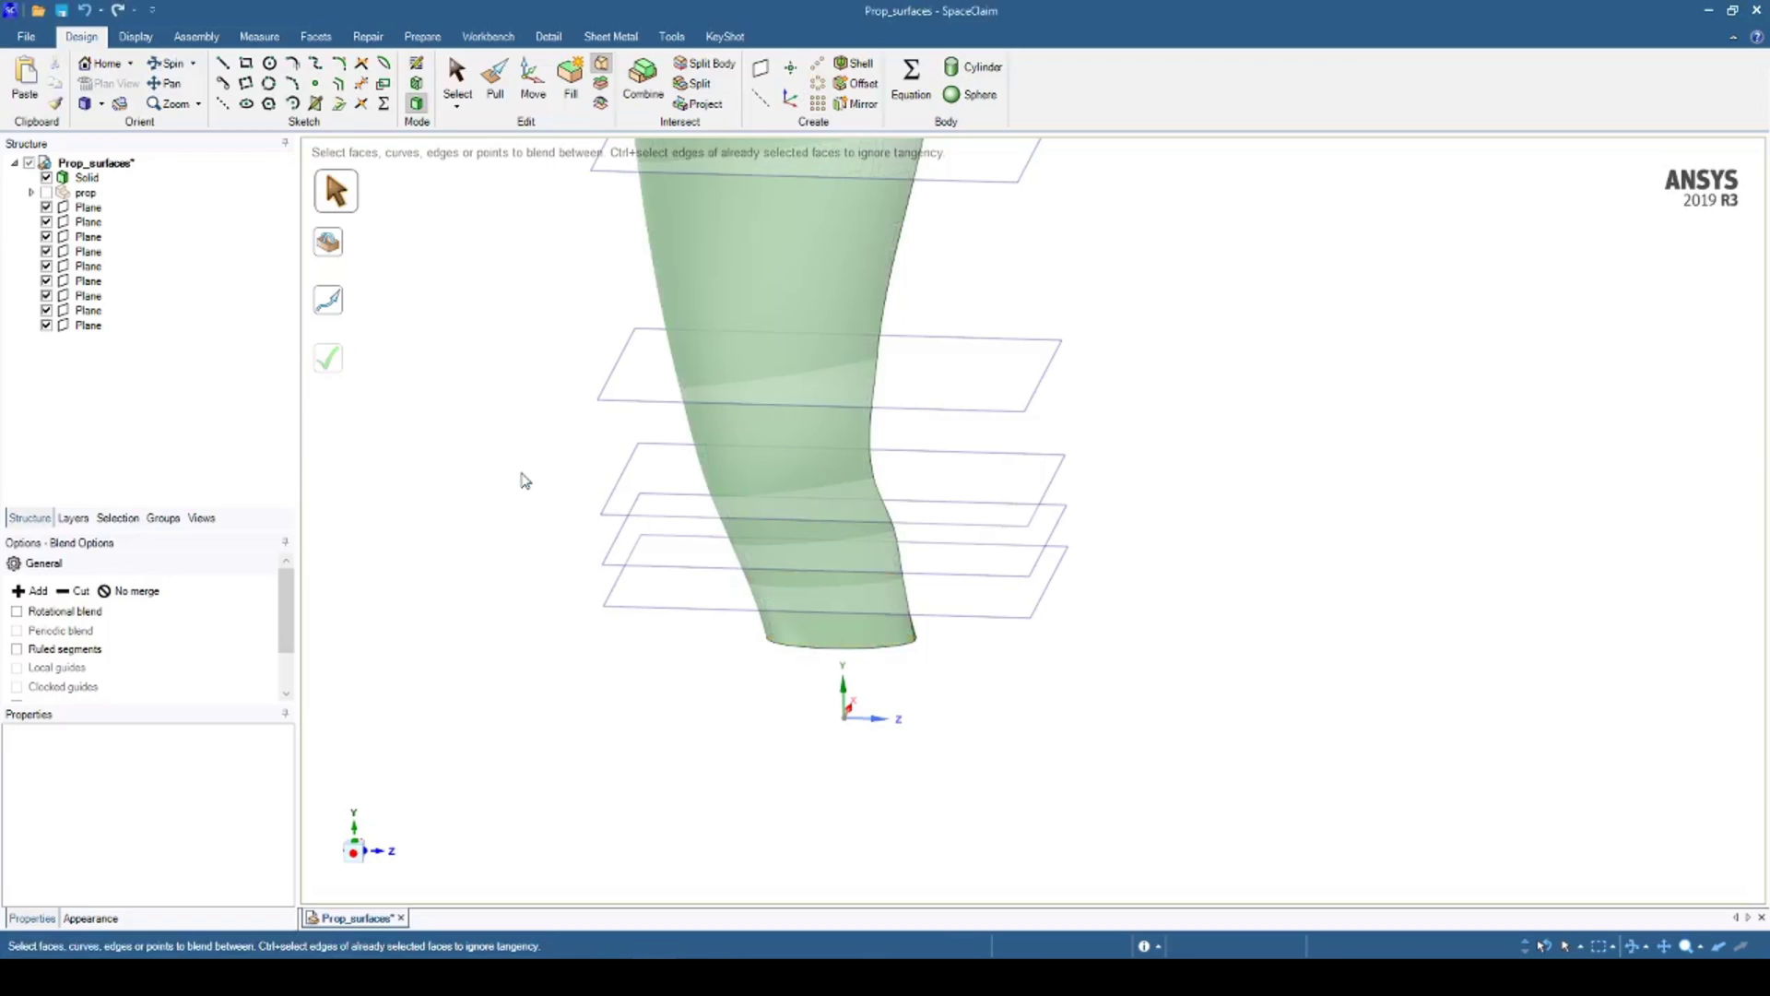
{"action": "scroll", "coordinate": [555, 456], "scroll_direction": "down", "scroll_amount": 6}
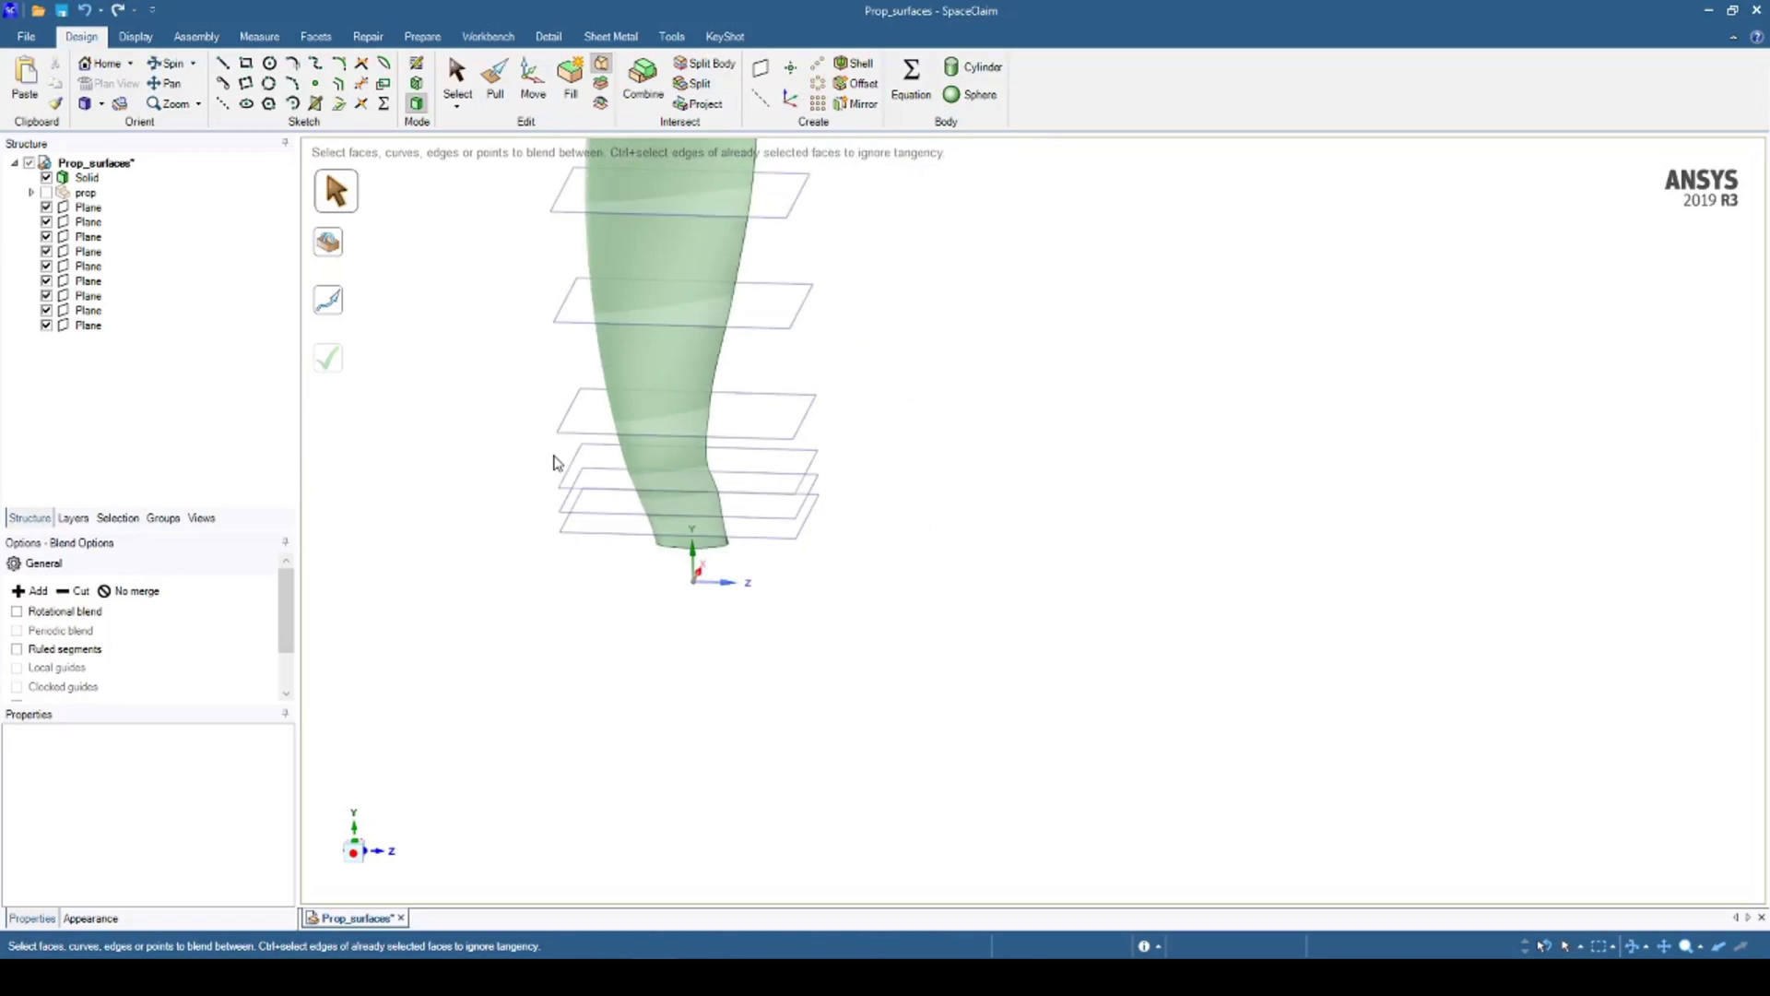
- Examine the blended blade's edges and surface from several angles between tip and root
{"action": "middle_click_drag", "start_coordinate": [583, 491], "coordinate": [654, 617], "text": "shift"}
{"action": "scroll", "coordinate": [606, 449], "scroll_direction": "up", "scroll_amount": 4}
{"action": "middle_click_drag", "start_coordinate": [608, 533], "coordinate": [826, 464]}
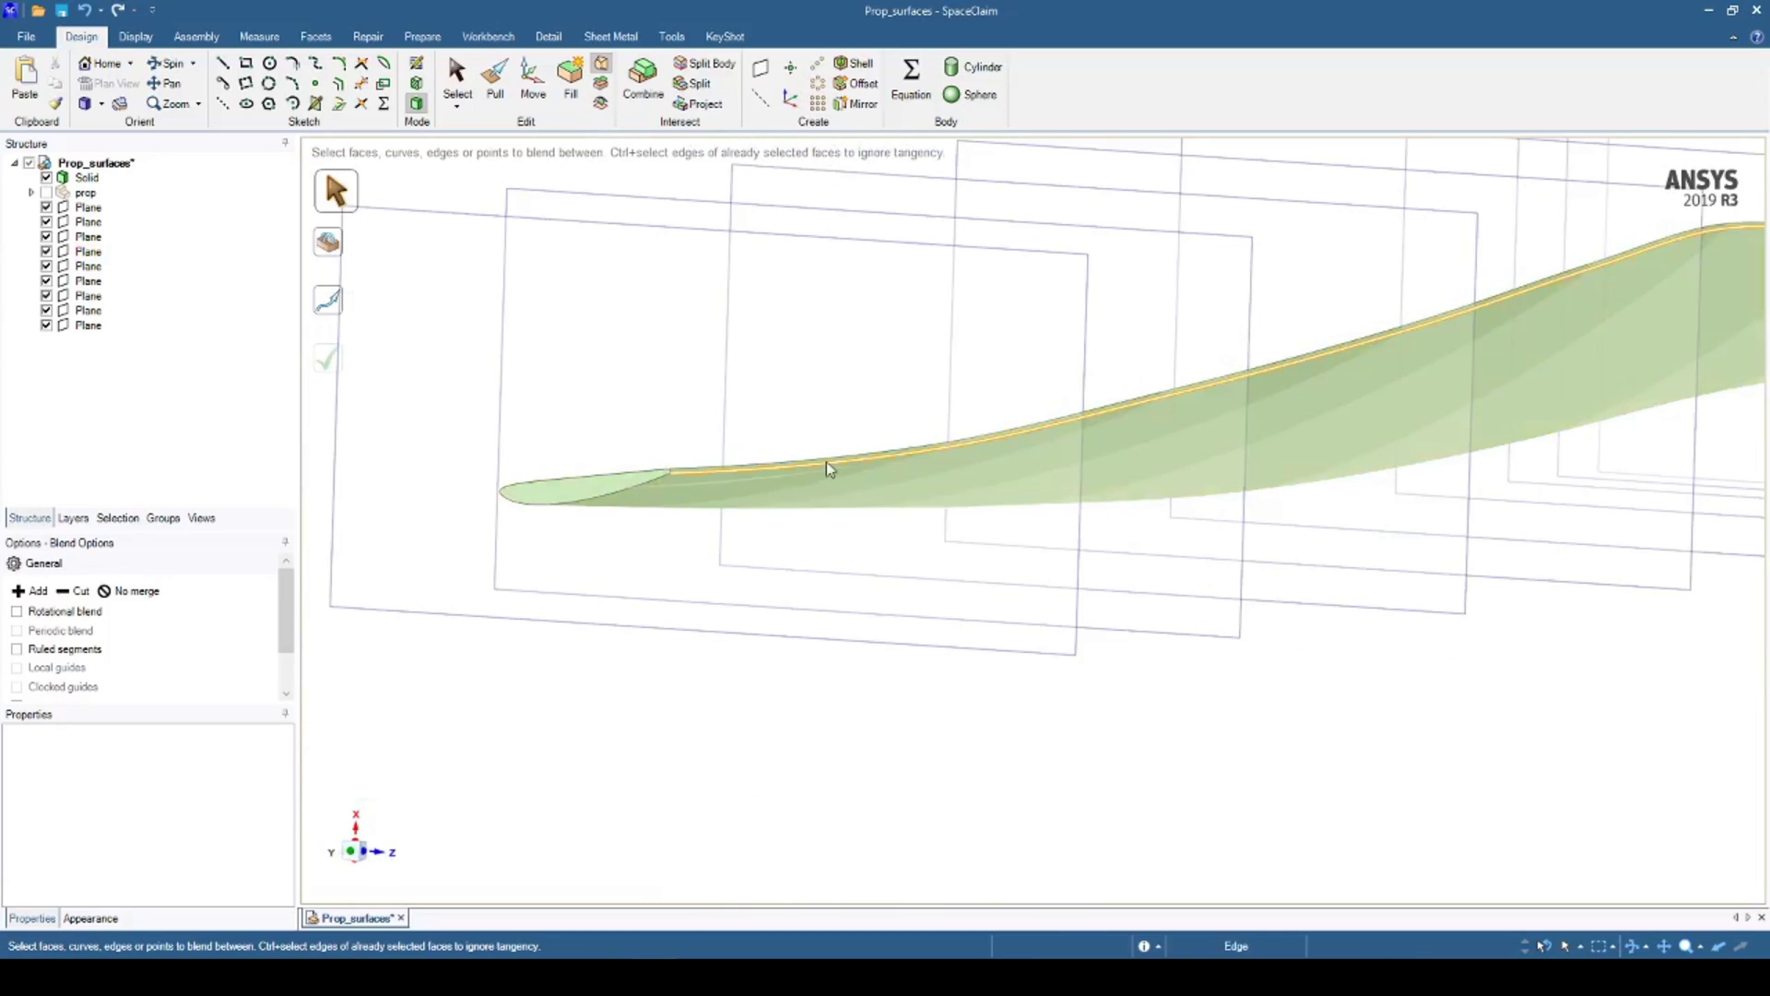
{"action": "scroll", "coordinate": [824, 462], "scroll_direction": "up", "scroll_amount": 4}
{"action": "left_click", "coordinate": [838, 462]}
{"action": "middle_click_drag", "start_coordinate": [964, 429], "coordinate": [1193, 670]}
{"action": "scroll", "coordinate": [1193, 669], "scroll_direction": "down", "scroll_amount": 2}
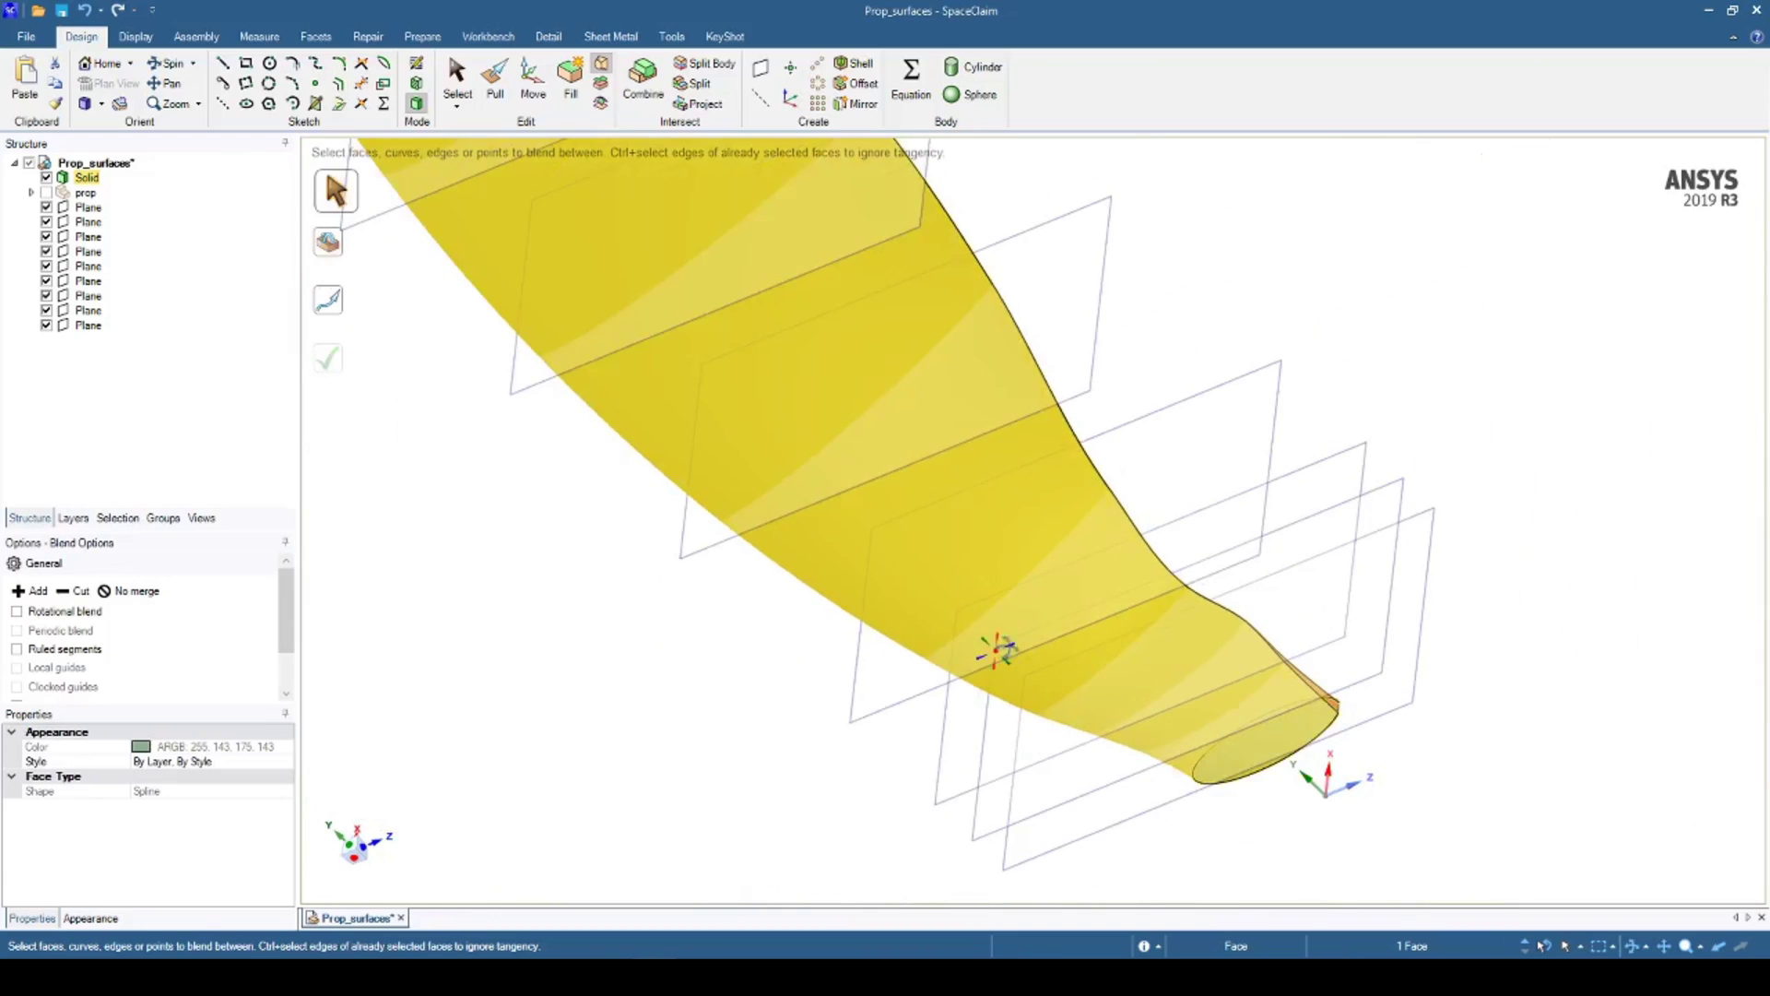
{"action": "middle_click_drag", "start_coordinate": [999, 650], "coordinate": [1430, 596]}
{"action": "scroll", "coordinate": [1164, 691], "scroll_direction": "down", "scroll_amount": 5}
{"action": "left_click", "coordinate": [1430, 596]}
- Hide all the section planes so that only the solid blade is shown
{"action": "left_click_drag", "start_coordinate": [46, 326], "coordinate": [47, 208]}
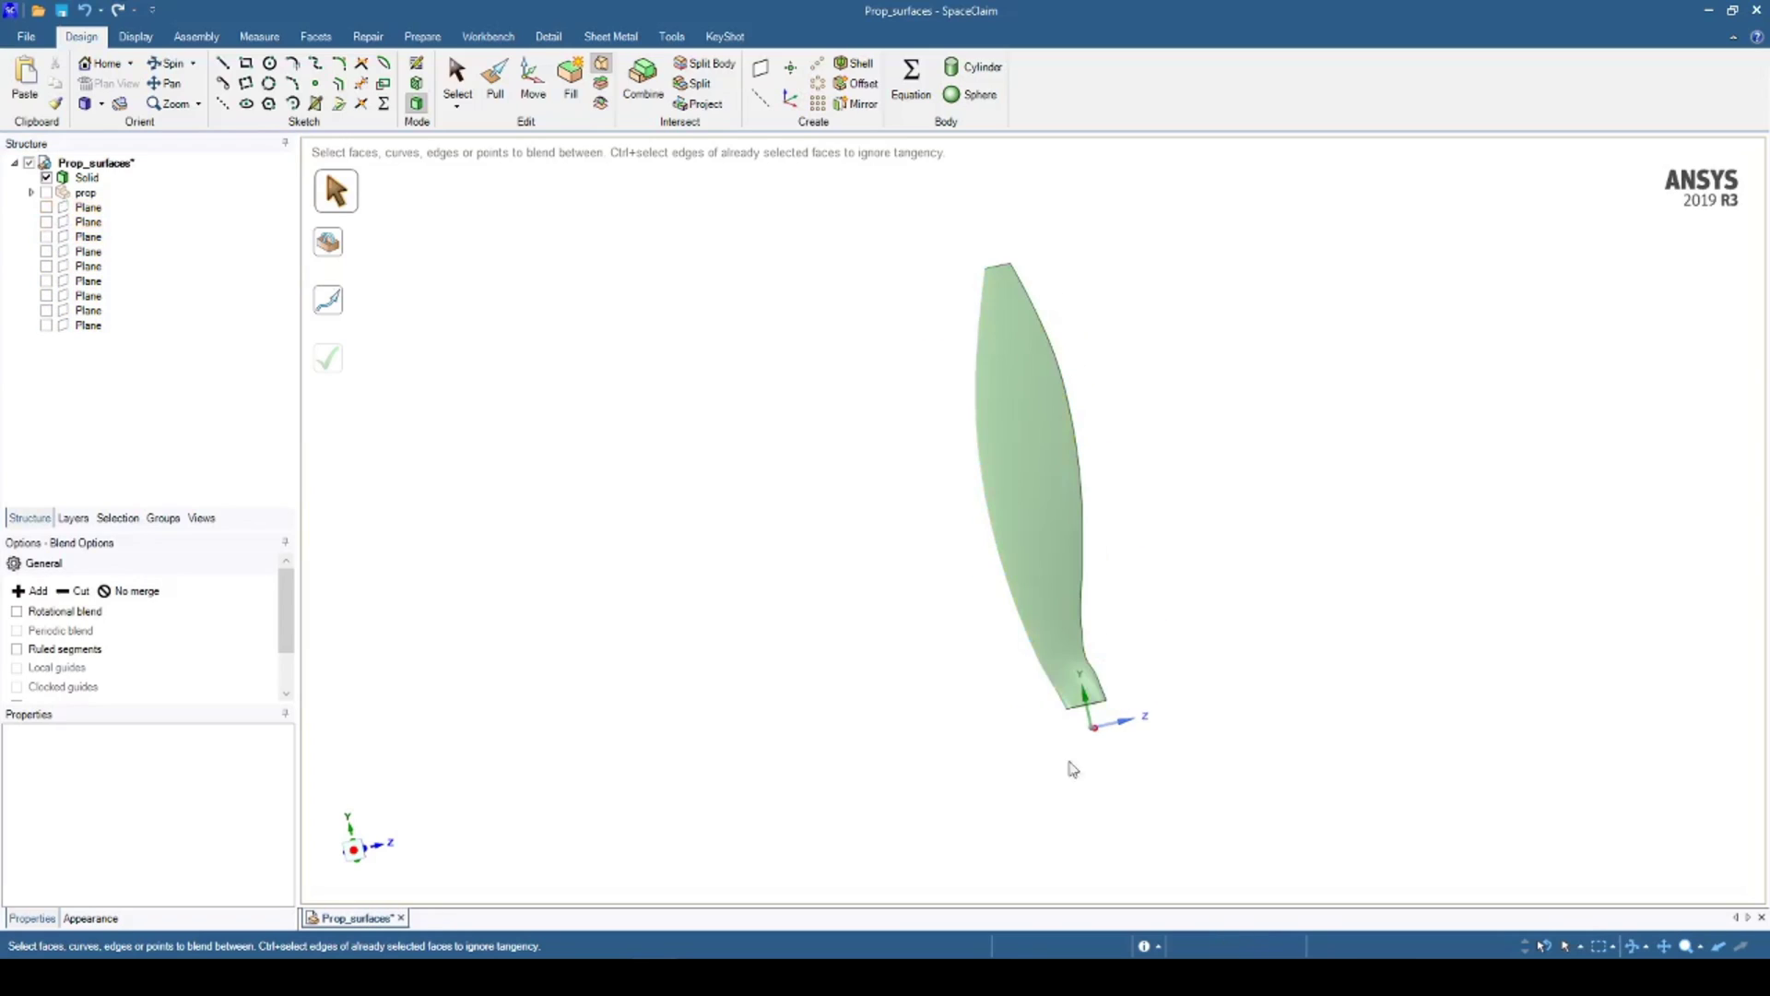
{"action": "middle_click_drag", "start_coordinate": [1067, 771], "coordinate": [911, 616]}
{"action": "scroll", "coordinate": [882, 541], "scroll_direction": "up", "scroll_amount": 5}
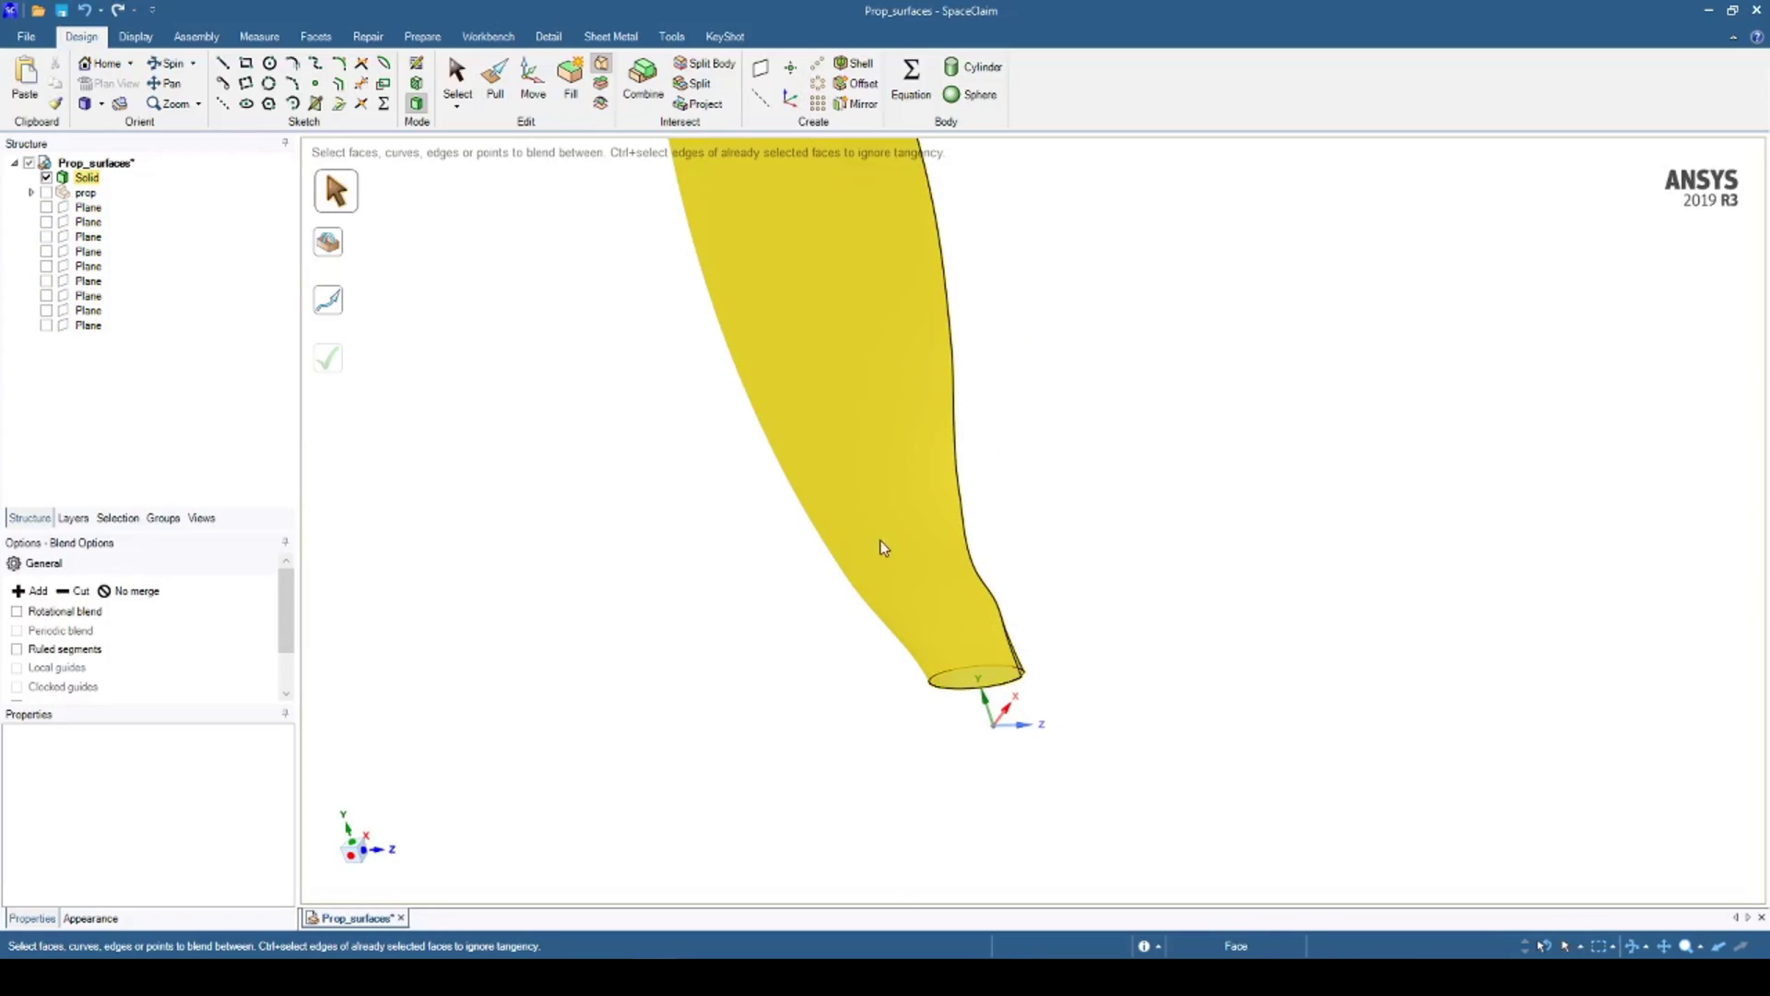
{"action": "scroll", "coordinate": [882, 541], "scroll_direction": "down", "scroll_amount": 3}
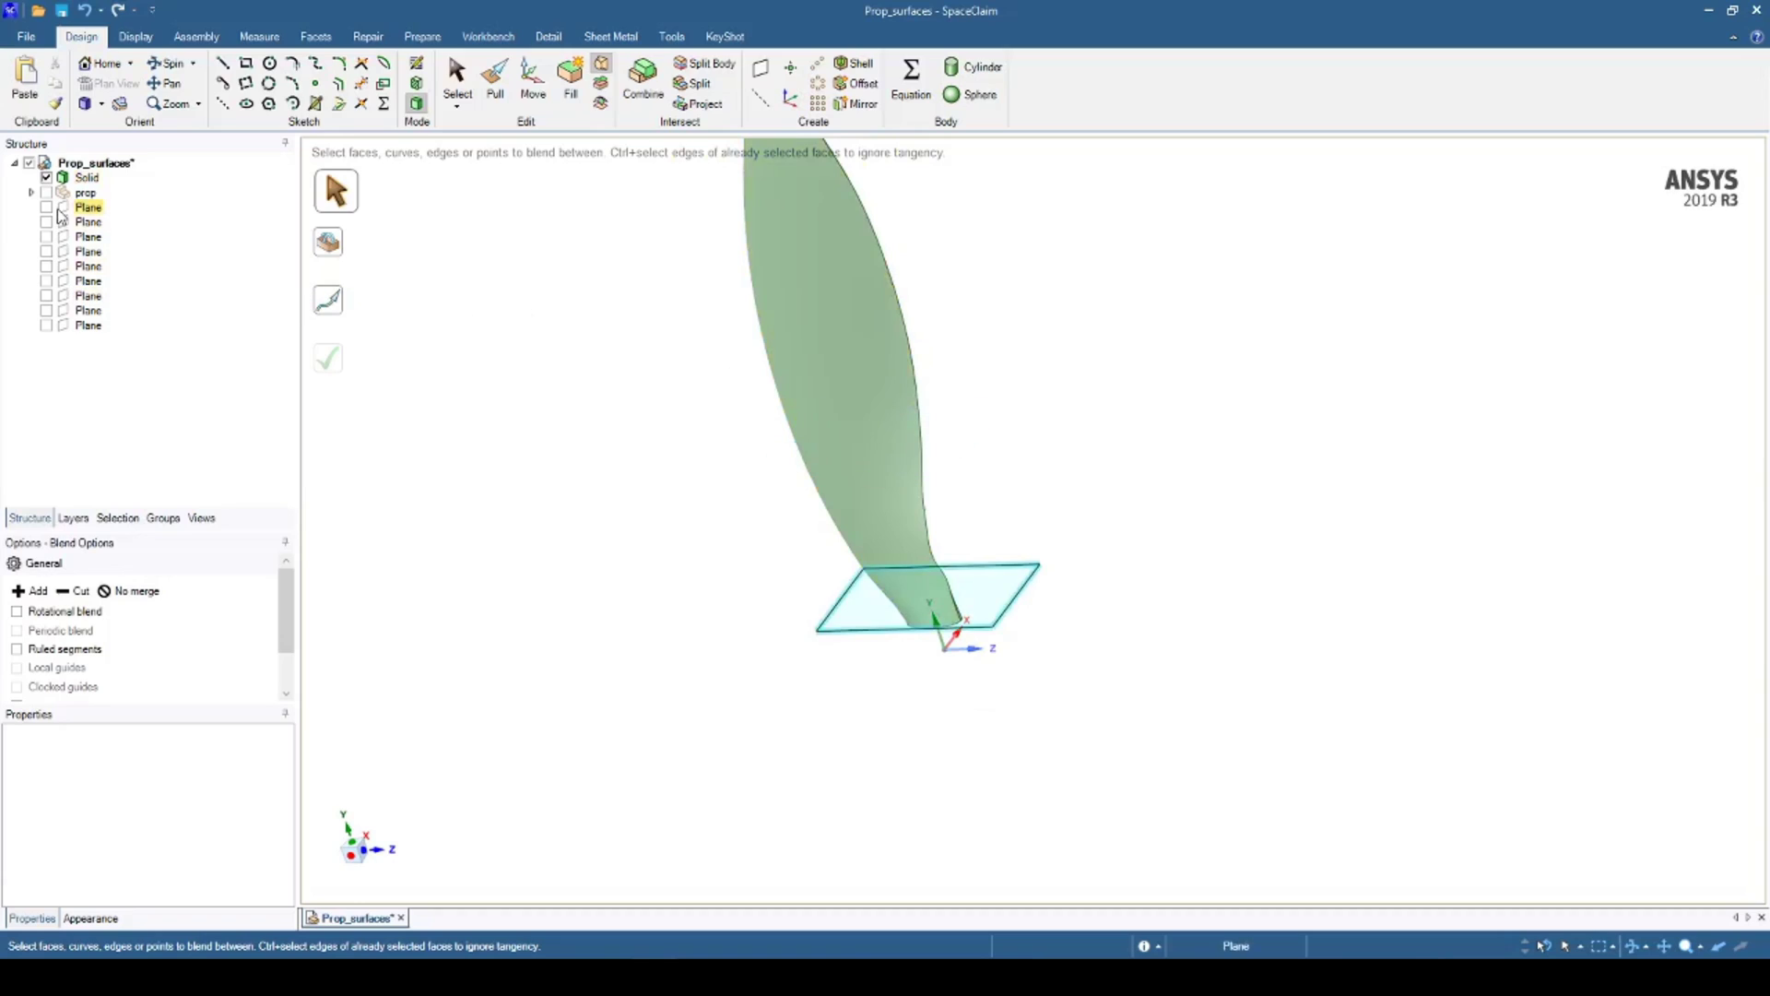
- Create a one-dimensional circular pattern of the blade solid about the origin's X axis with a count of 2 over 360°
{"action": "left_click", "coordinate": [82, 181]}
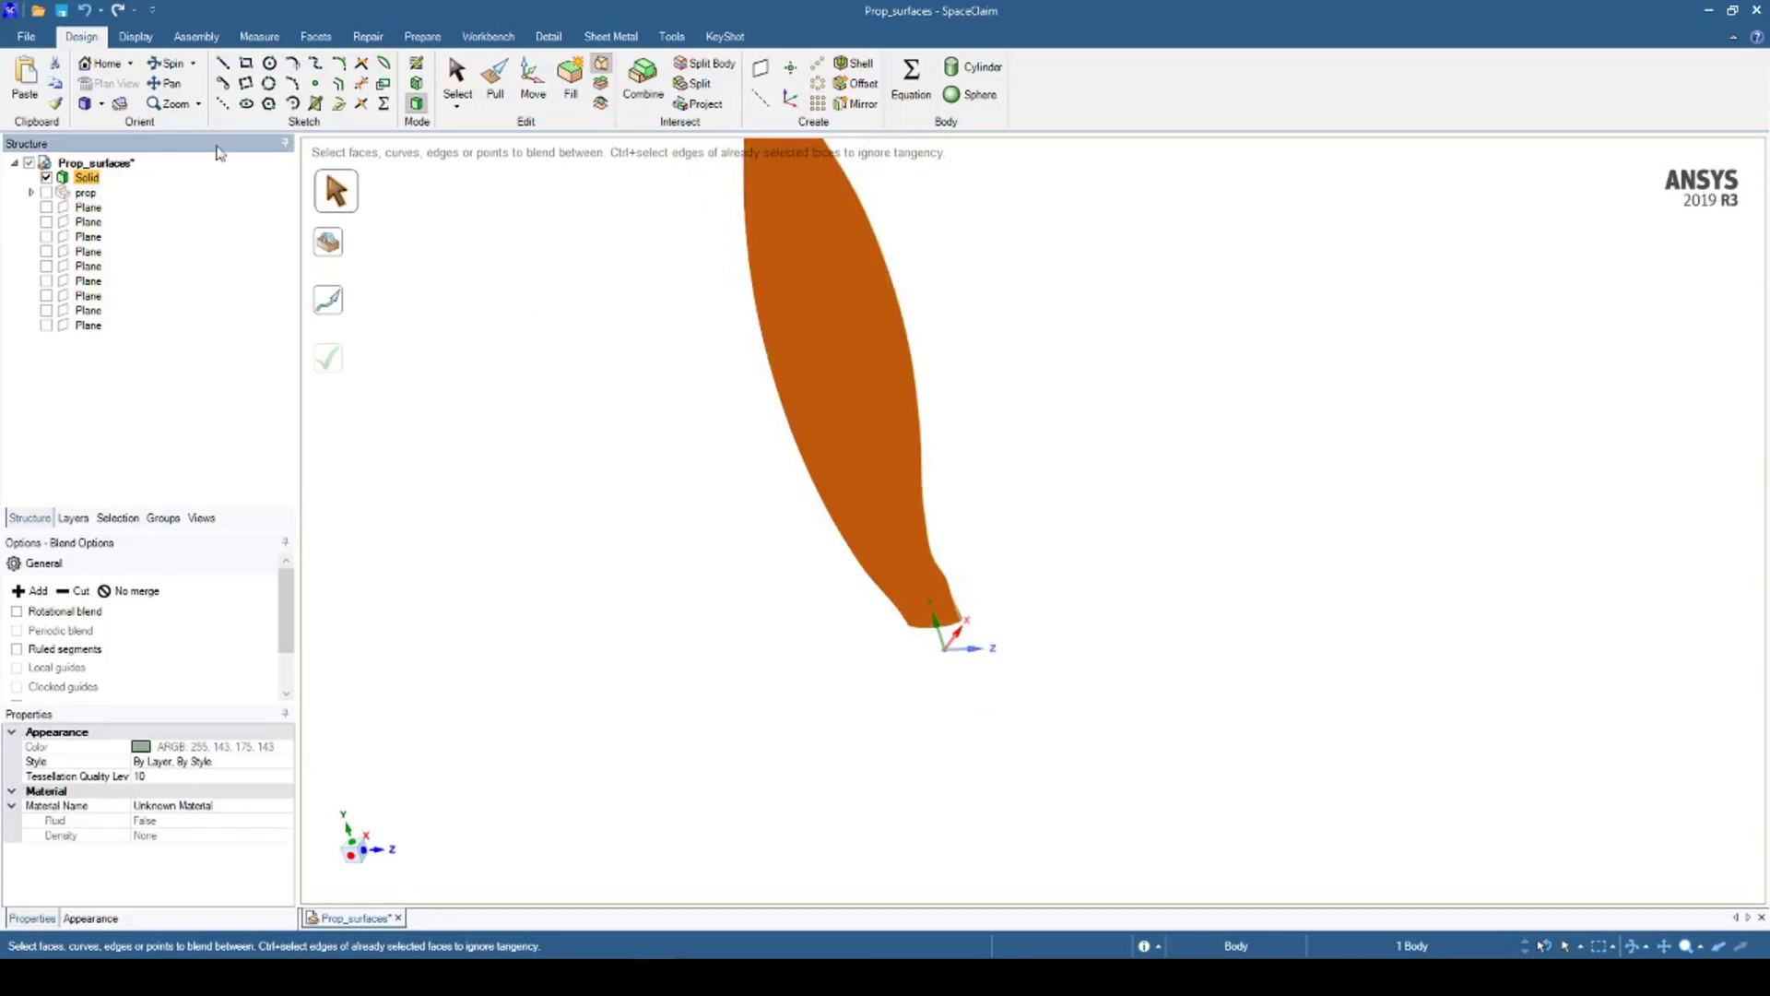
{"action": "left_click", "coordinate": [815, 88]}
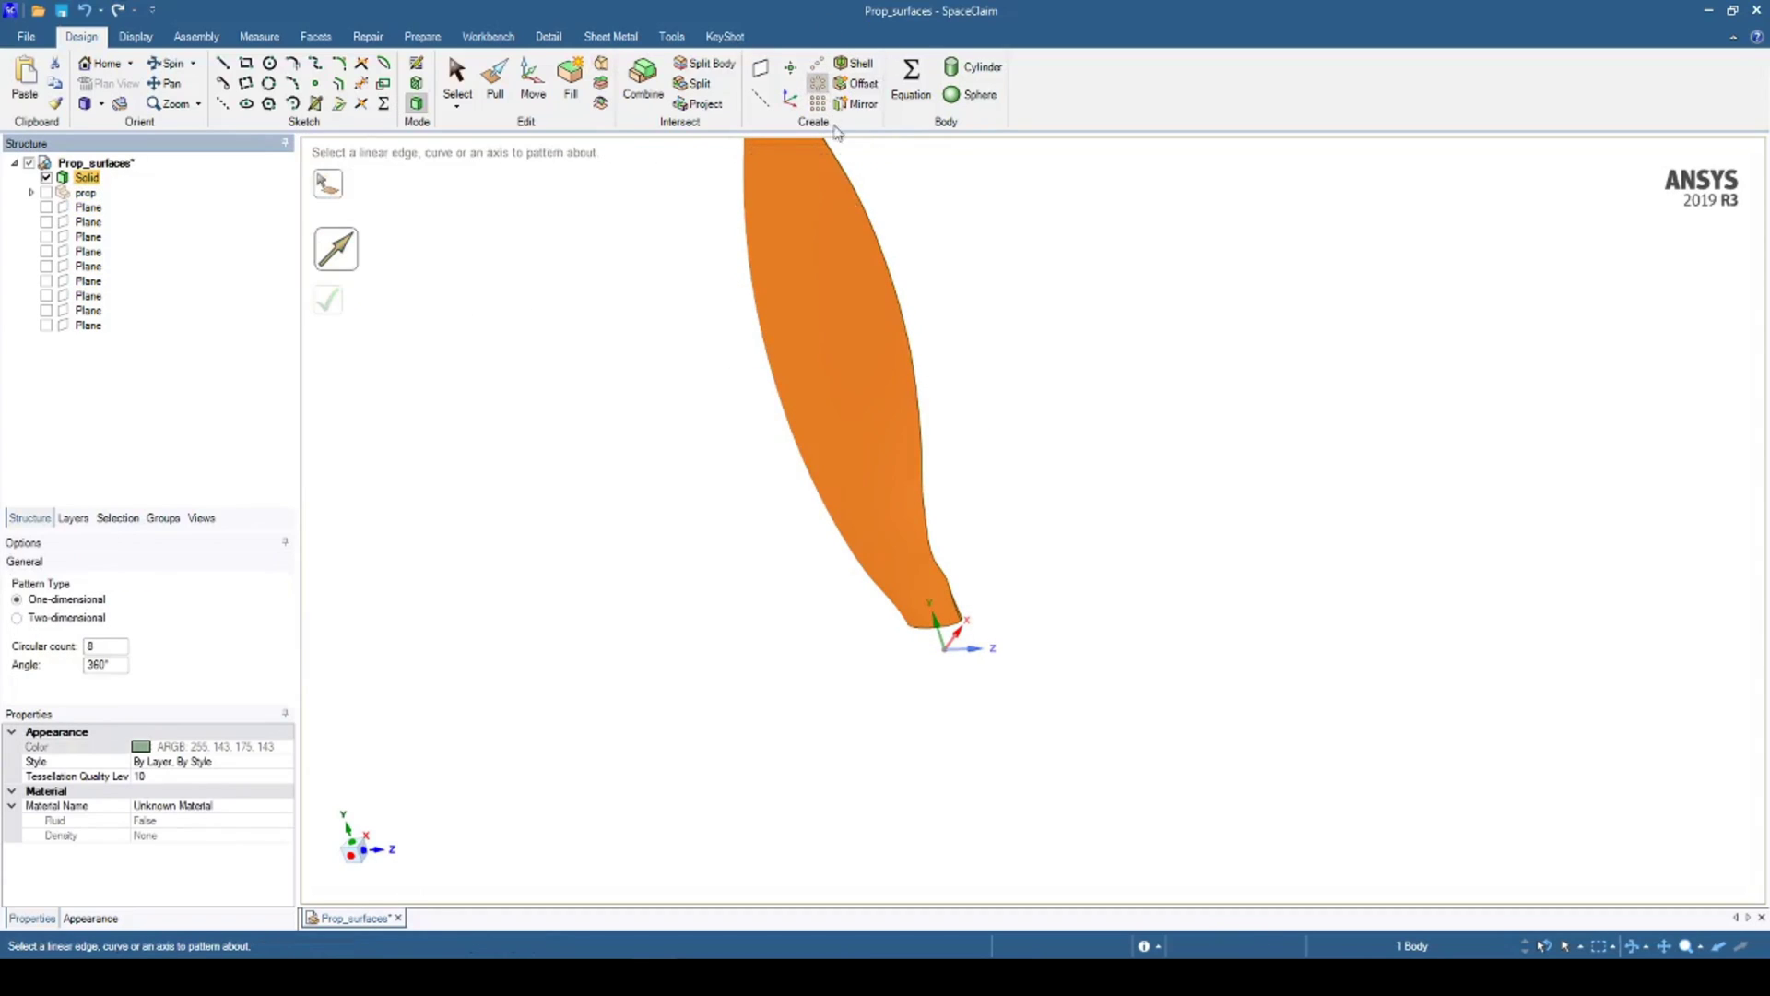
{"action": "left_click", "coordinate": [955, 641]}
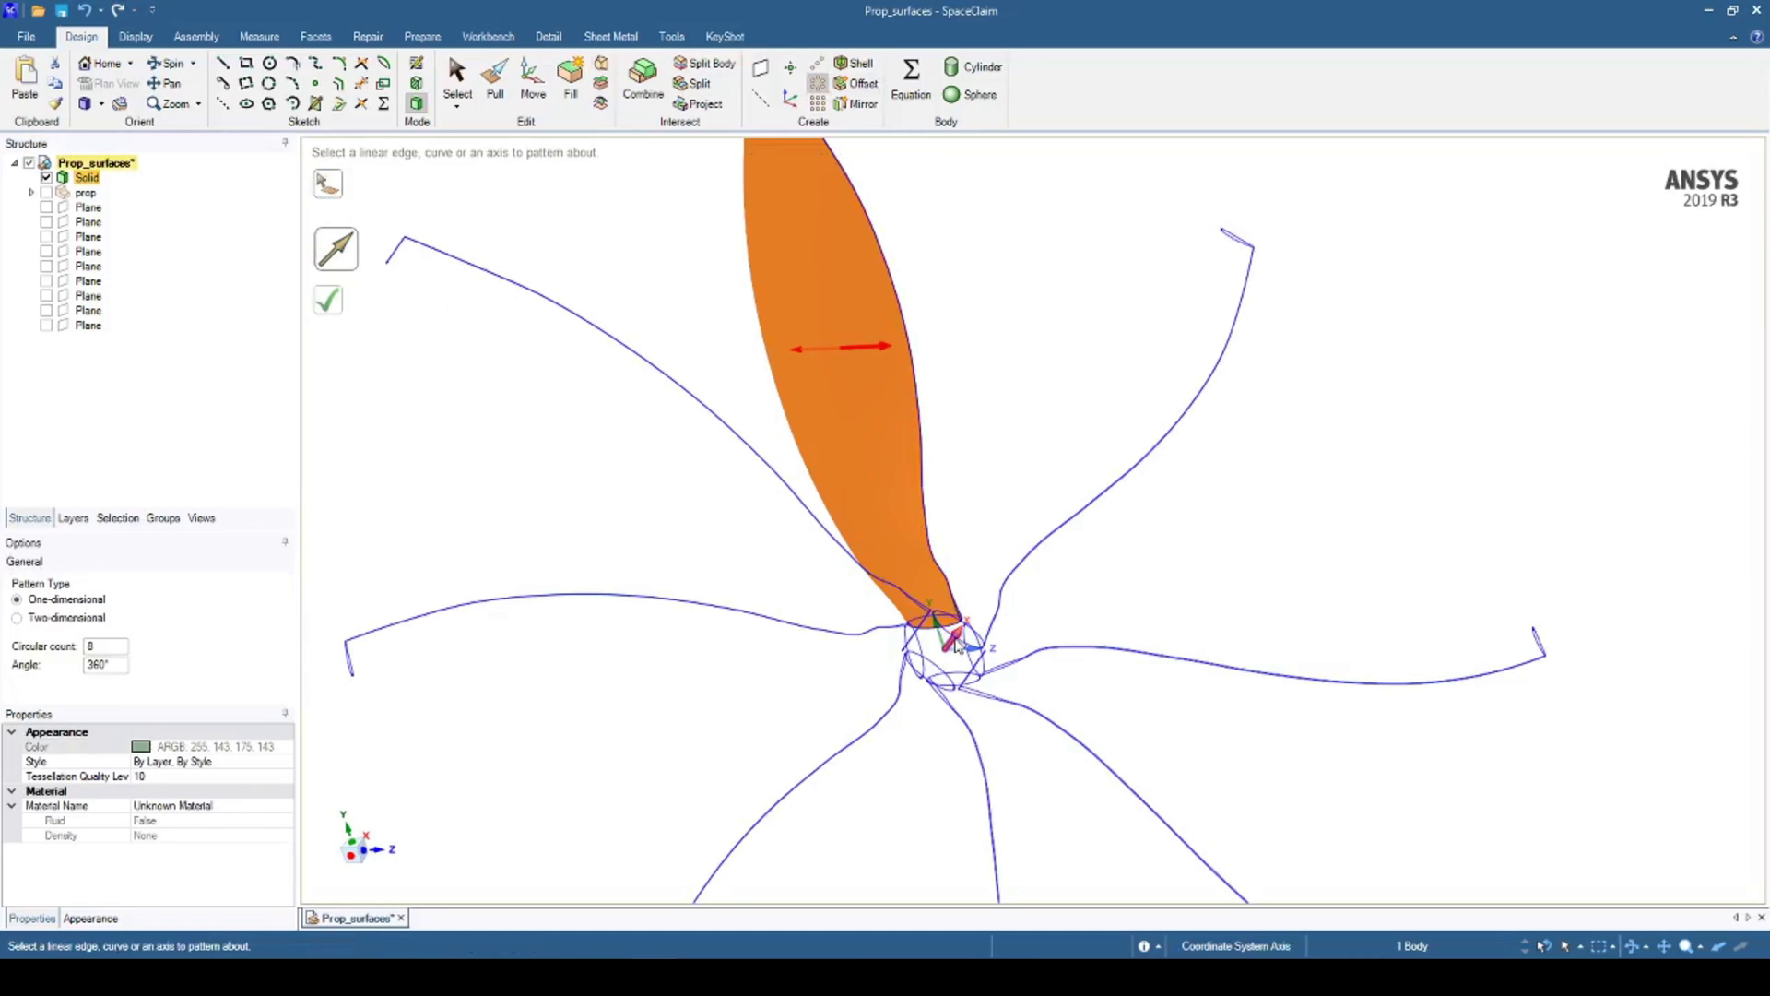
{"action": "left_click", "coordinate": [109, 647]}
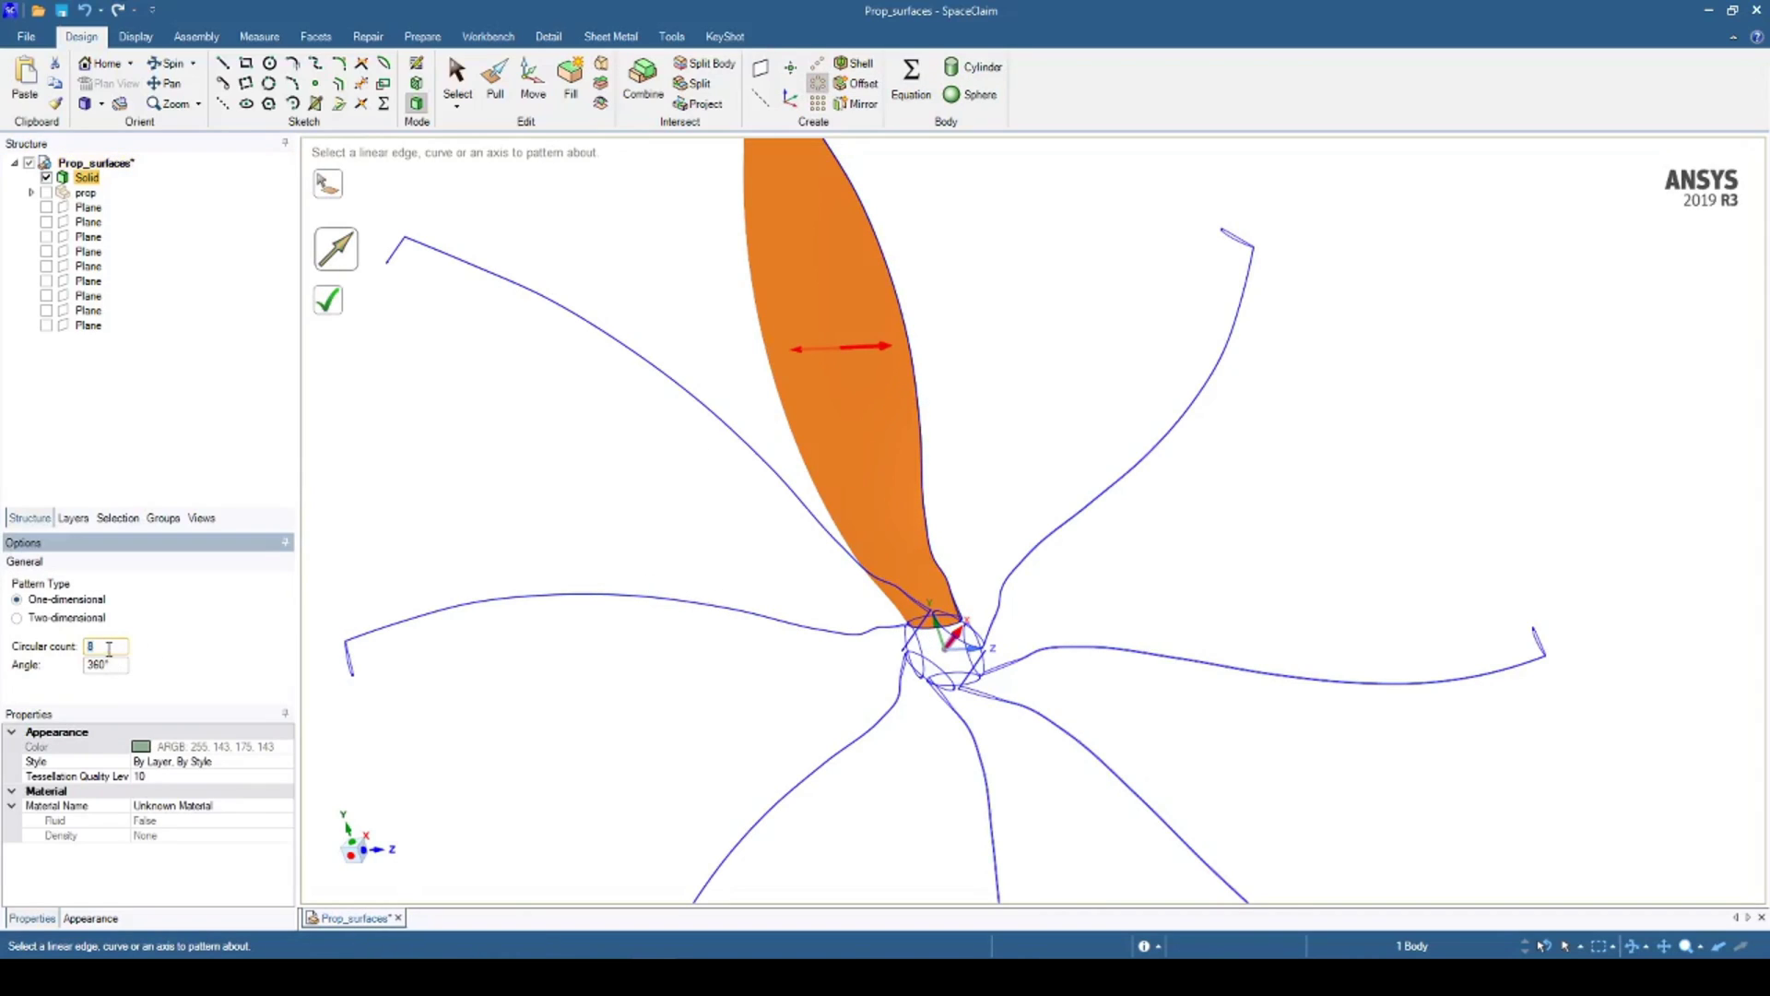
{"action": "key", "text": "Return"}
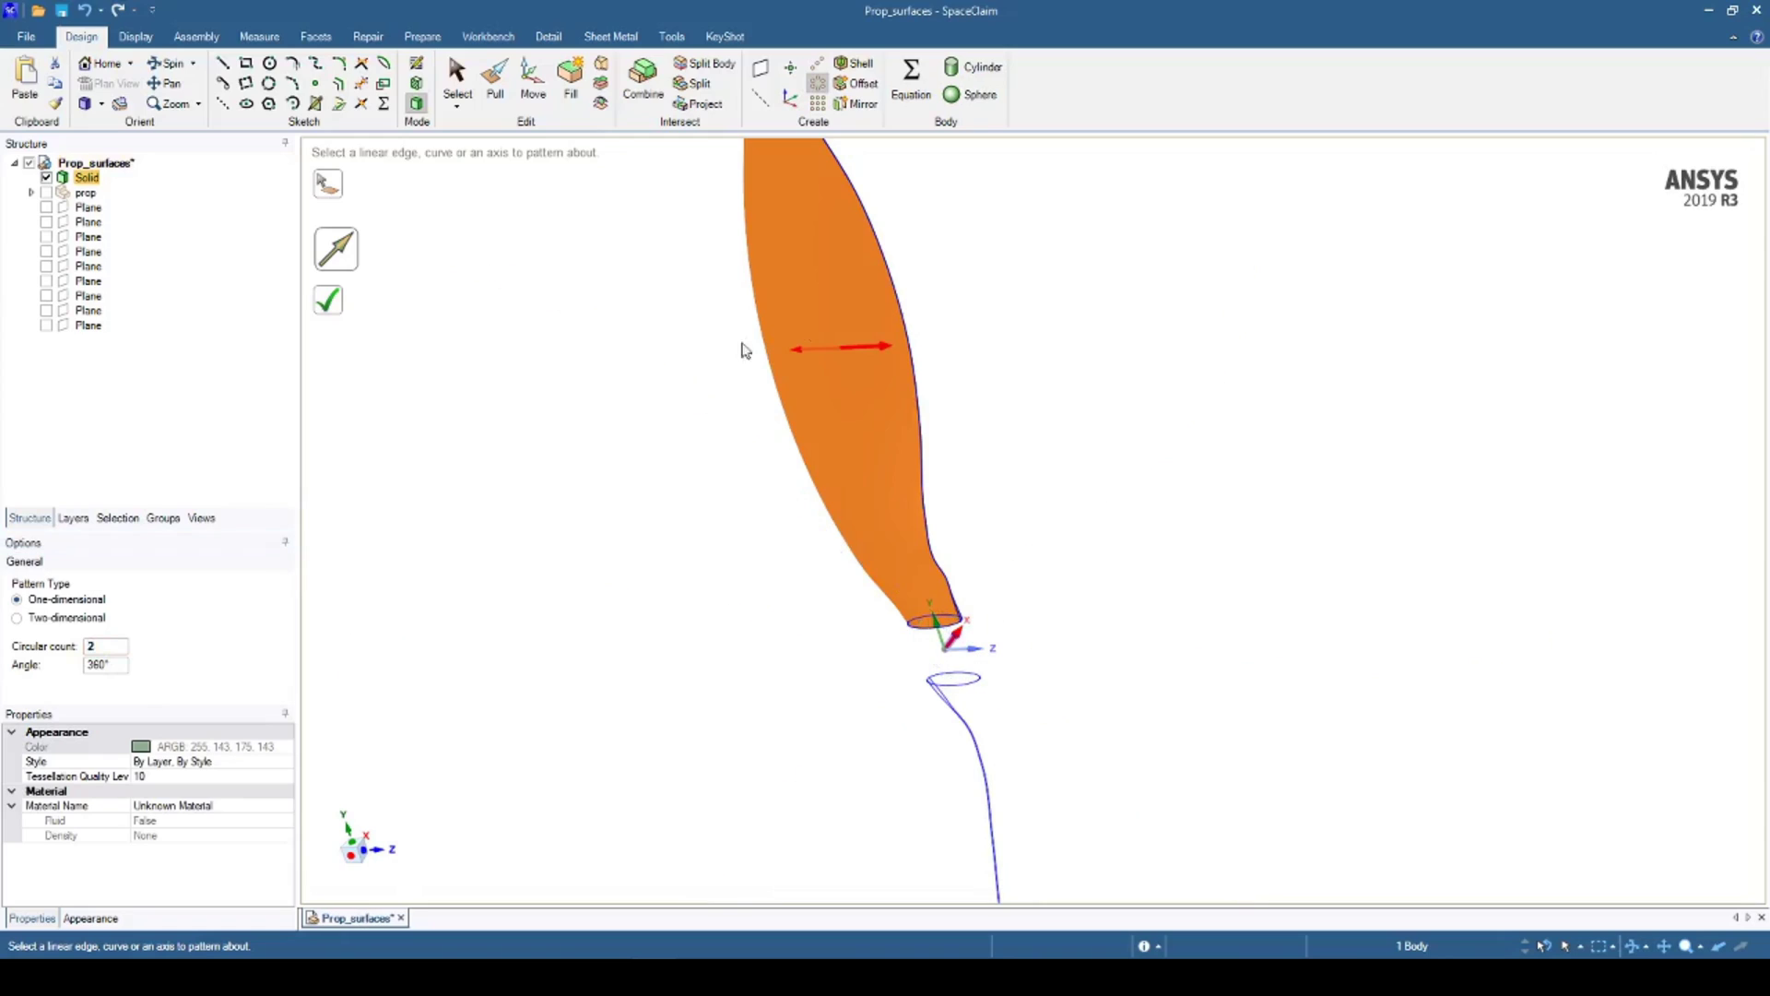
{"action": "left_click", "coordinate": [334, 304]}
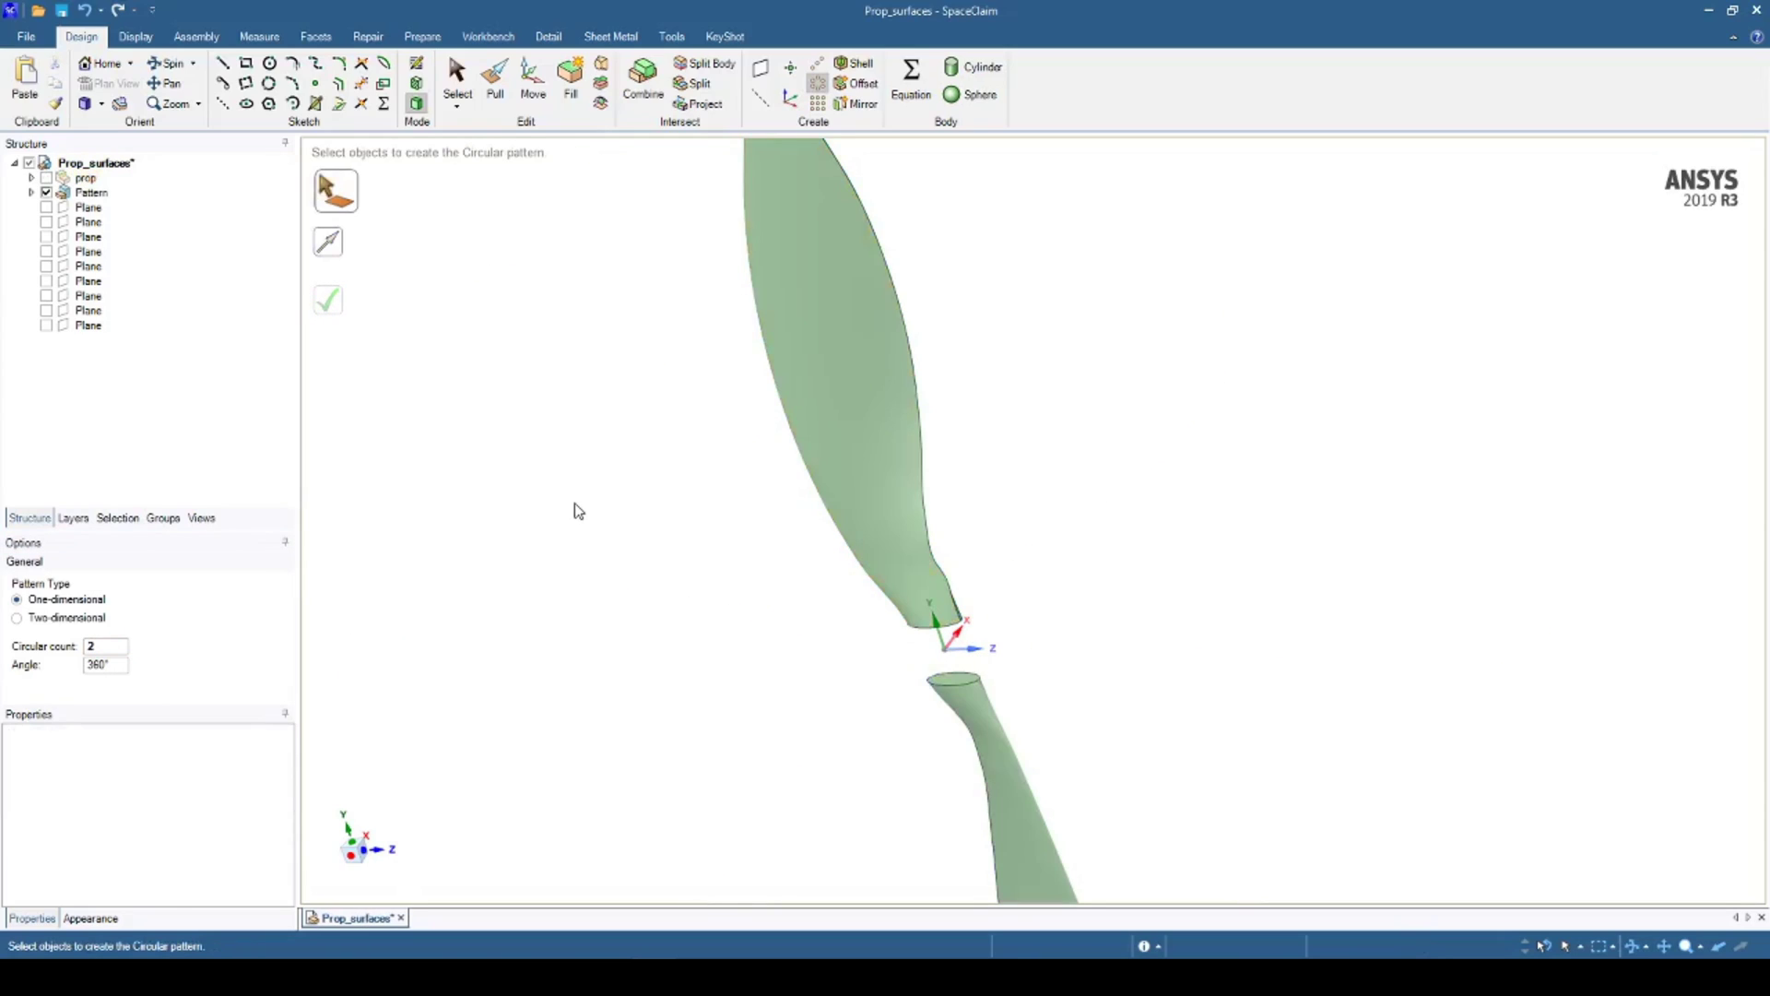
{"action": "scroll", "coordinate": [682, 682], "scroll_direction": "down", "scroll_amount": 2}
{"action": "scroll", "coordinate": [794, 680], "scroll_direction": "up", "scroll_amount": 3}
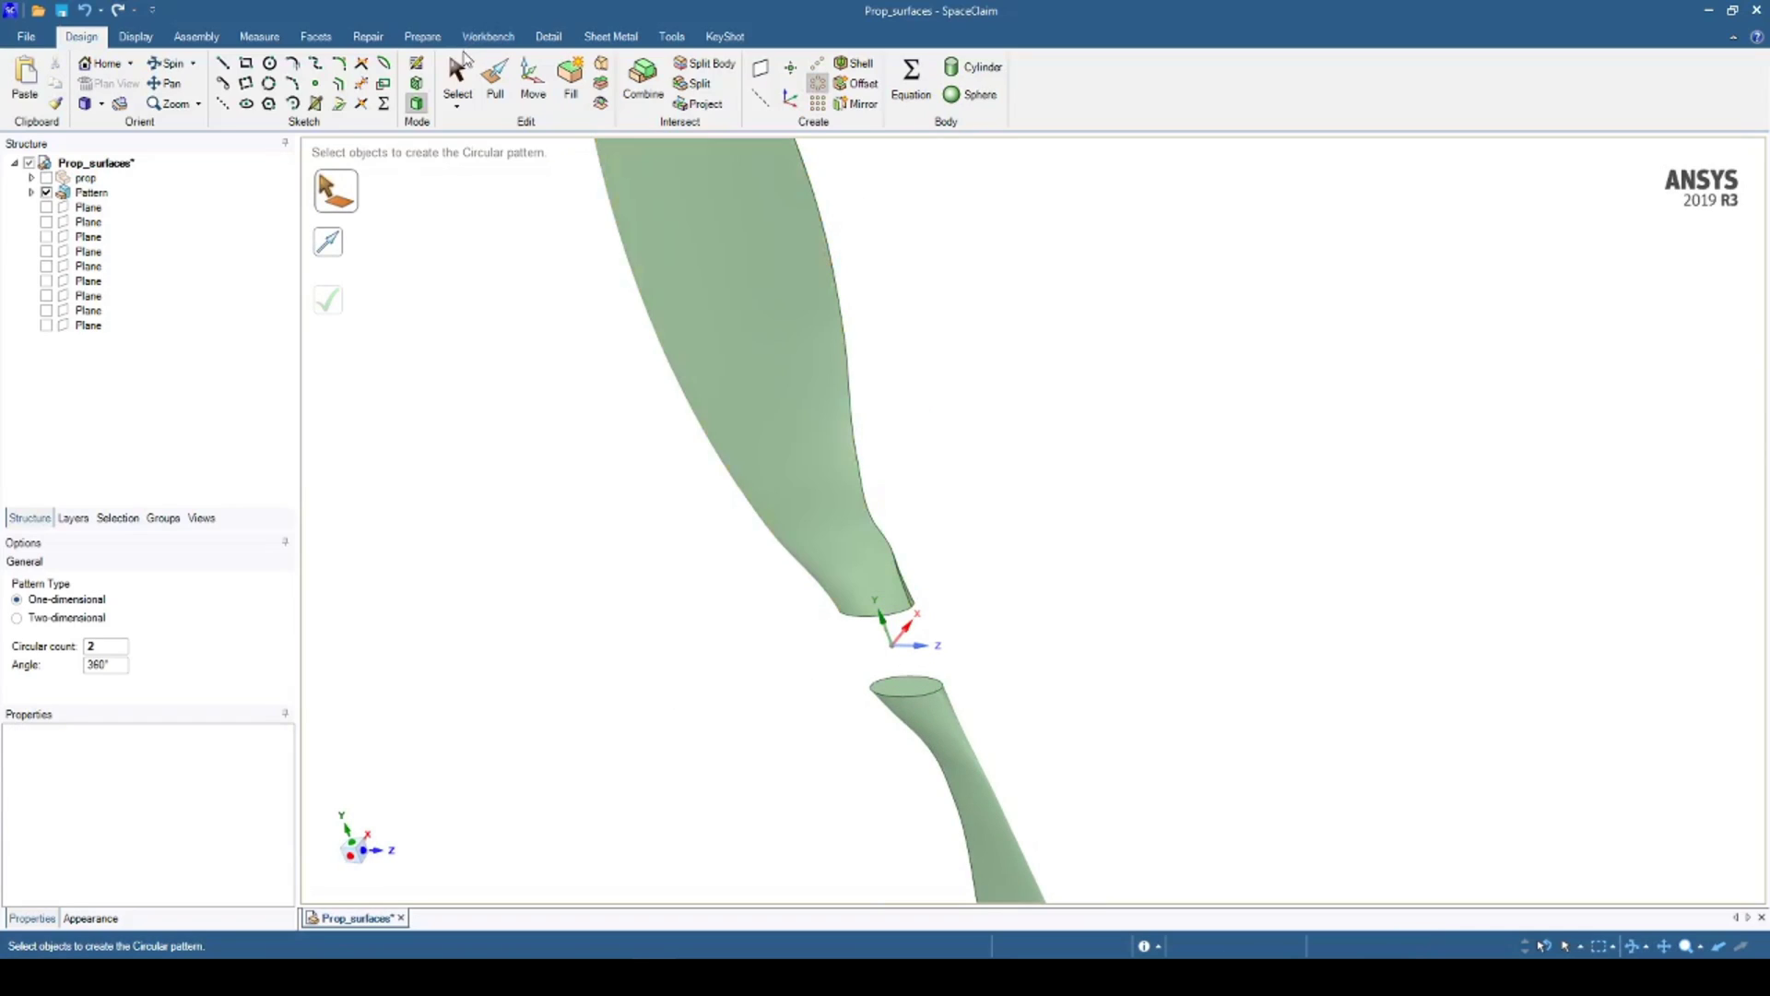
- Open a sketch on the YZ plane through the origin between the blade roots and face it in plan view
{"action": "left_click", "coordinate": [458, 74]}
{"action": "scroll", "coordinate": [826, 640], "scroll_direction": "up", "scroll_amount": 3}
{"action": "left_click", "coordinate": [1008, 642]}
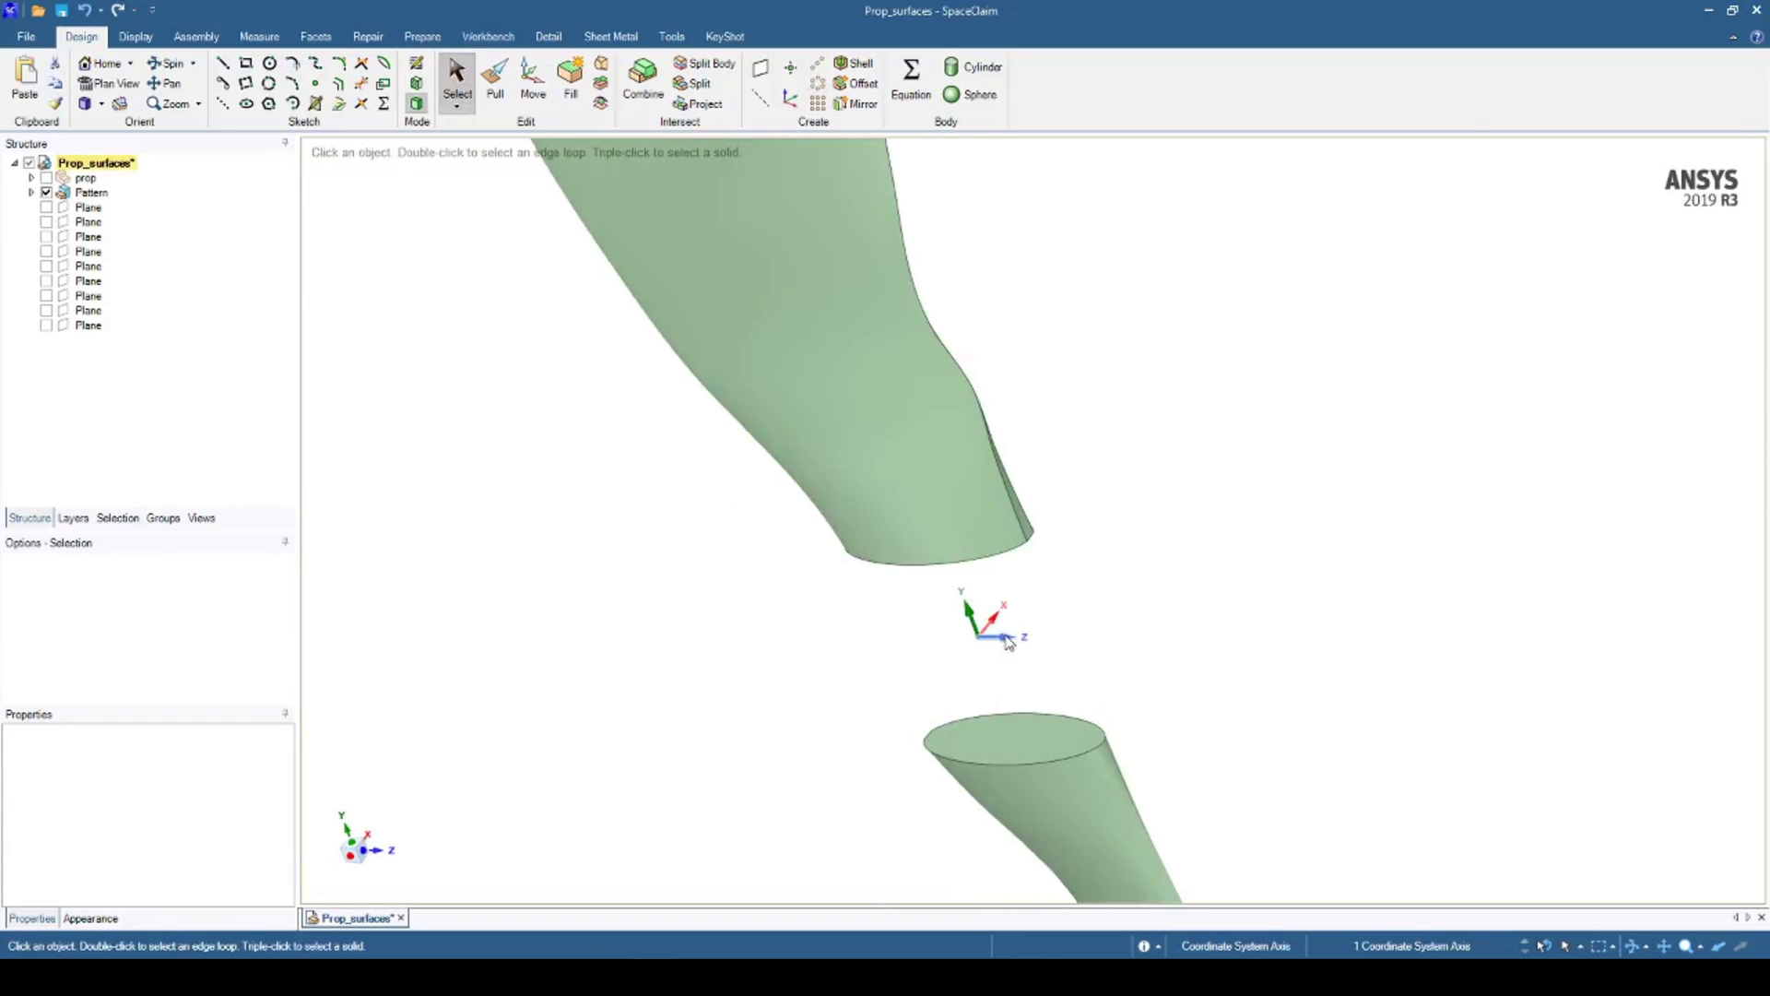
{"action": "key", "text": "k"}
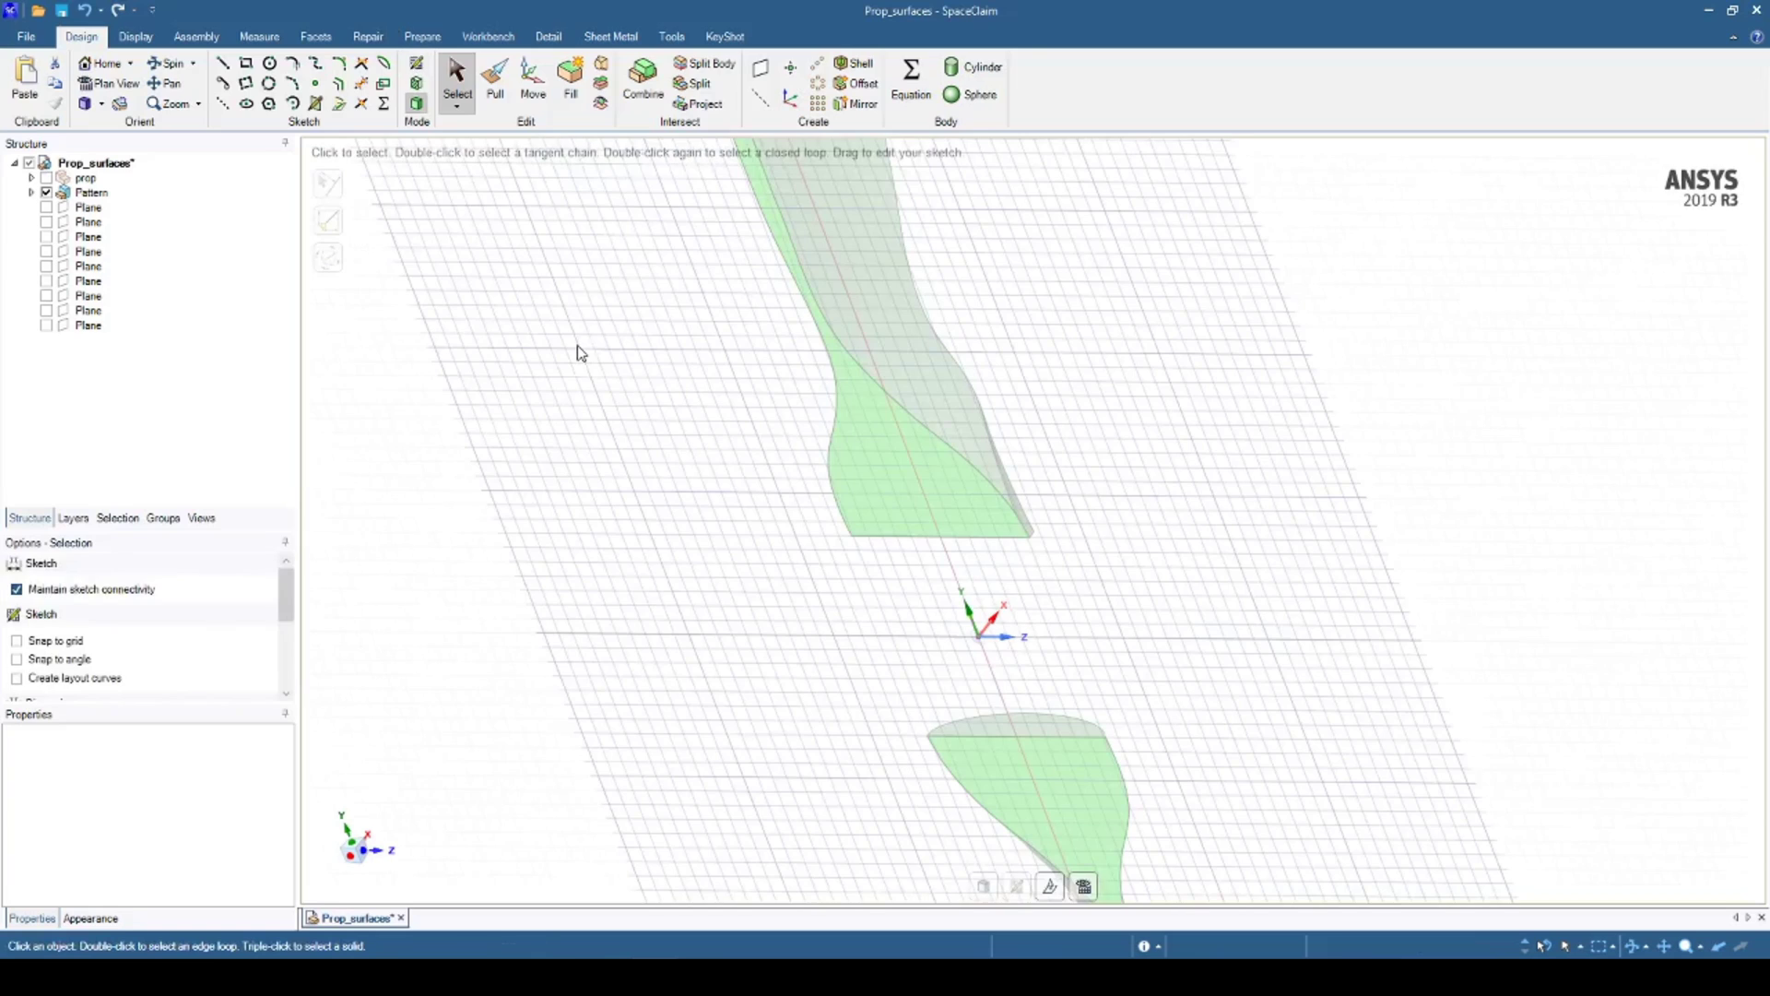
{"action": "left_click", "coordinate": [1086, 887]}
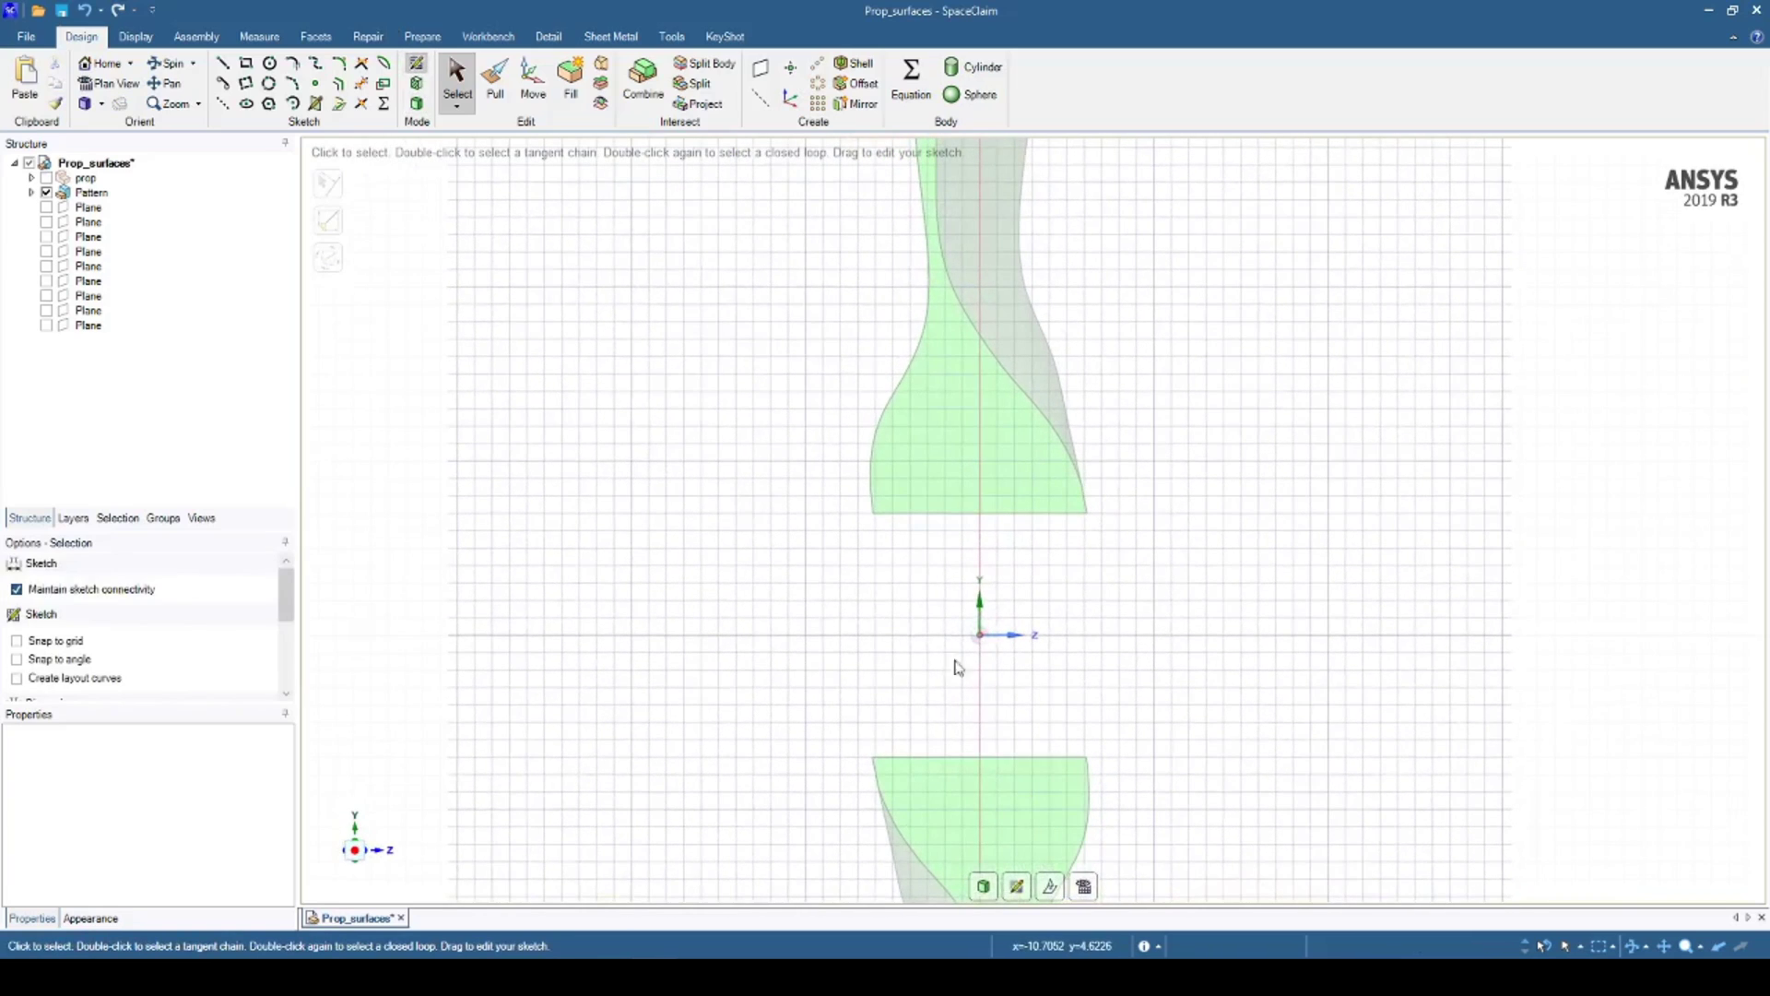
- Sketch a 22 mm diameter circle centred on the origin for the hub
{"action": "left_click", "coordinate": [269, 65]}
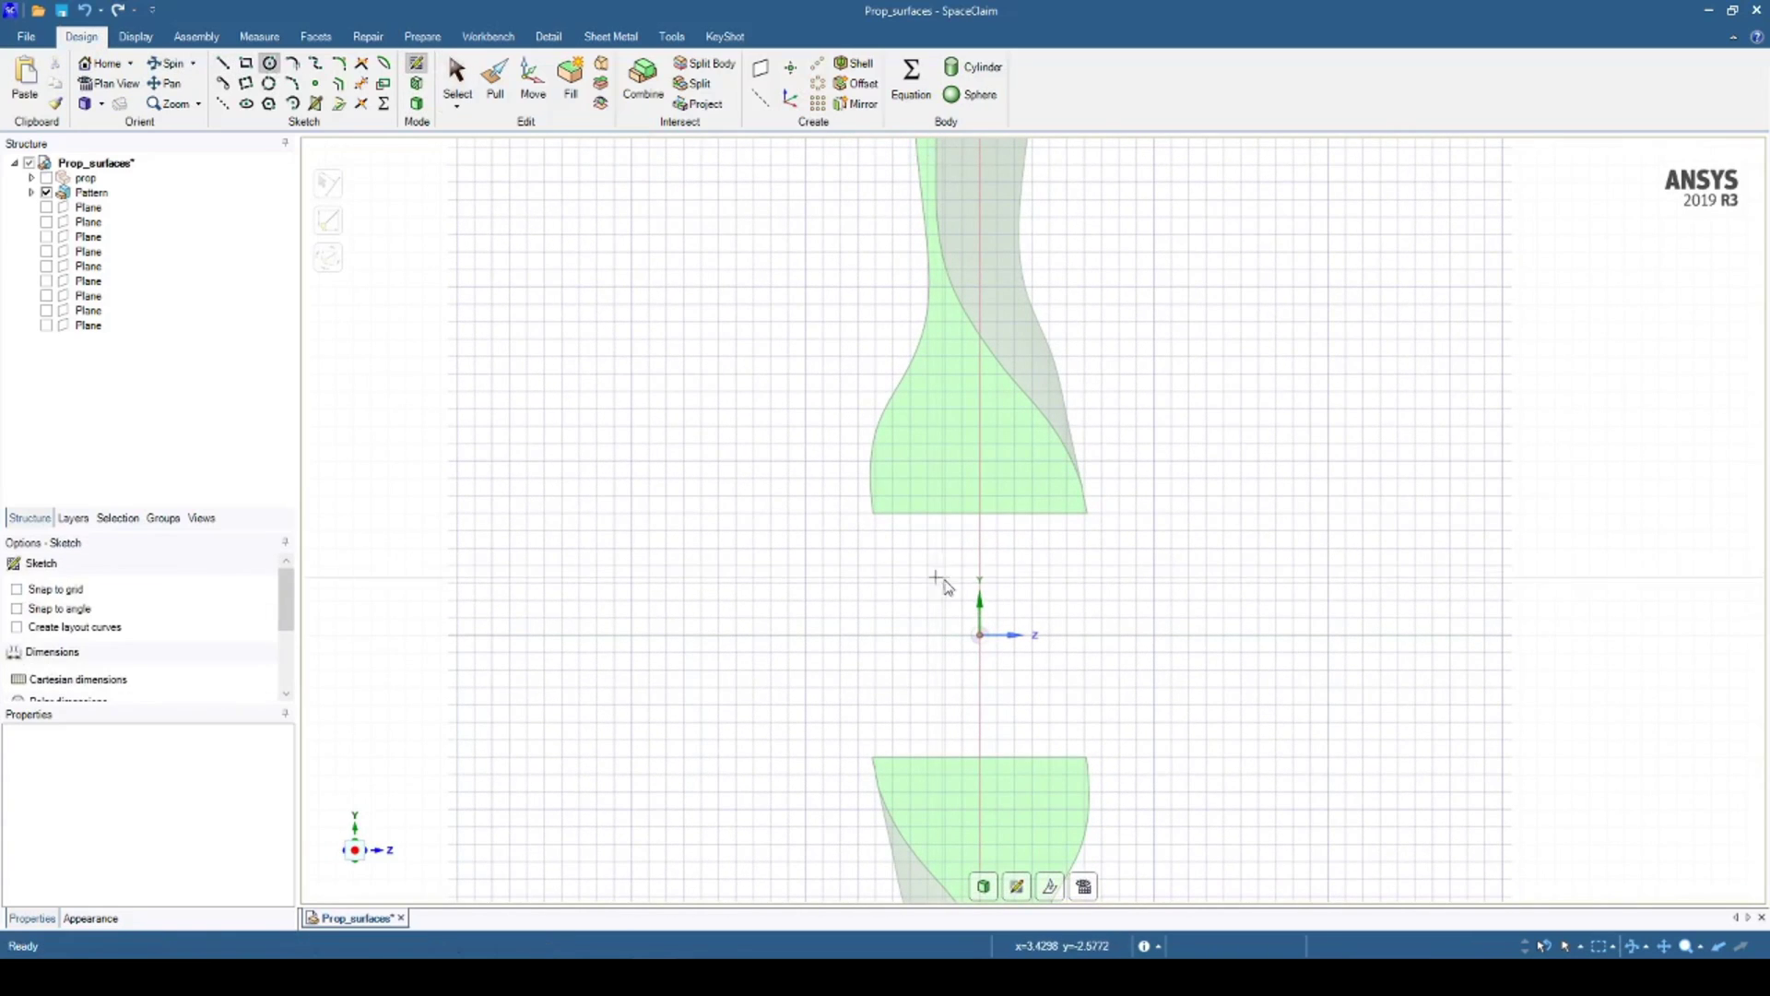
{"action": "left_click", "coordinate": [980, 634]}
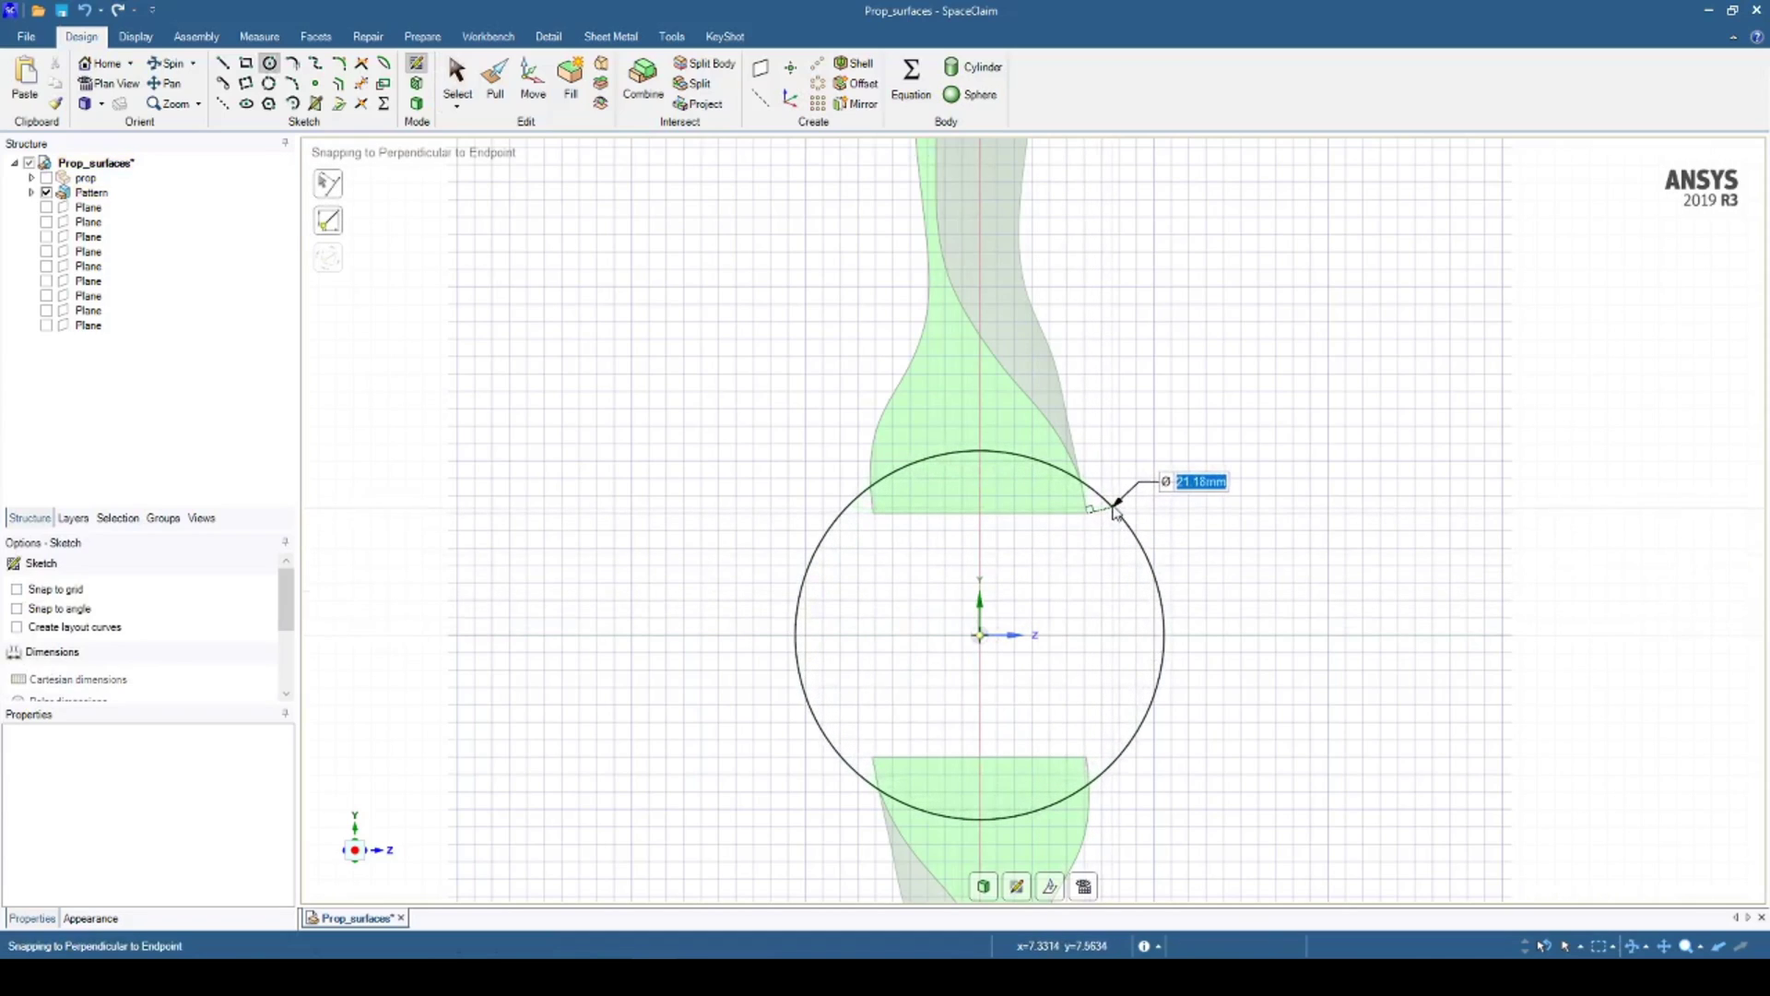
{"action": "type", "text": "22"}
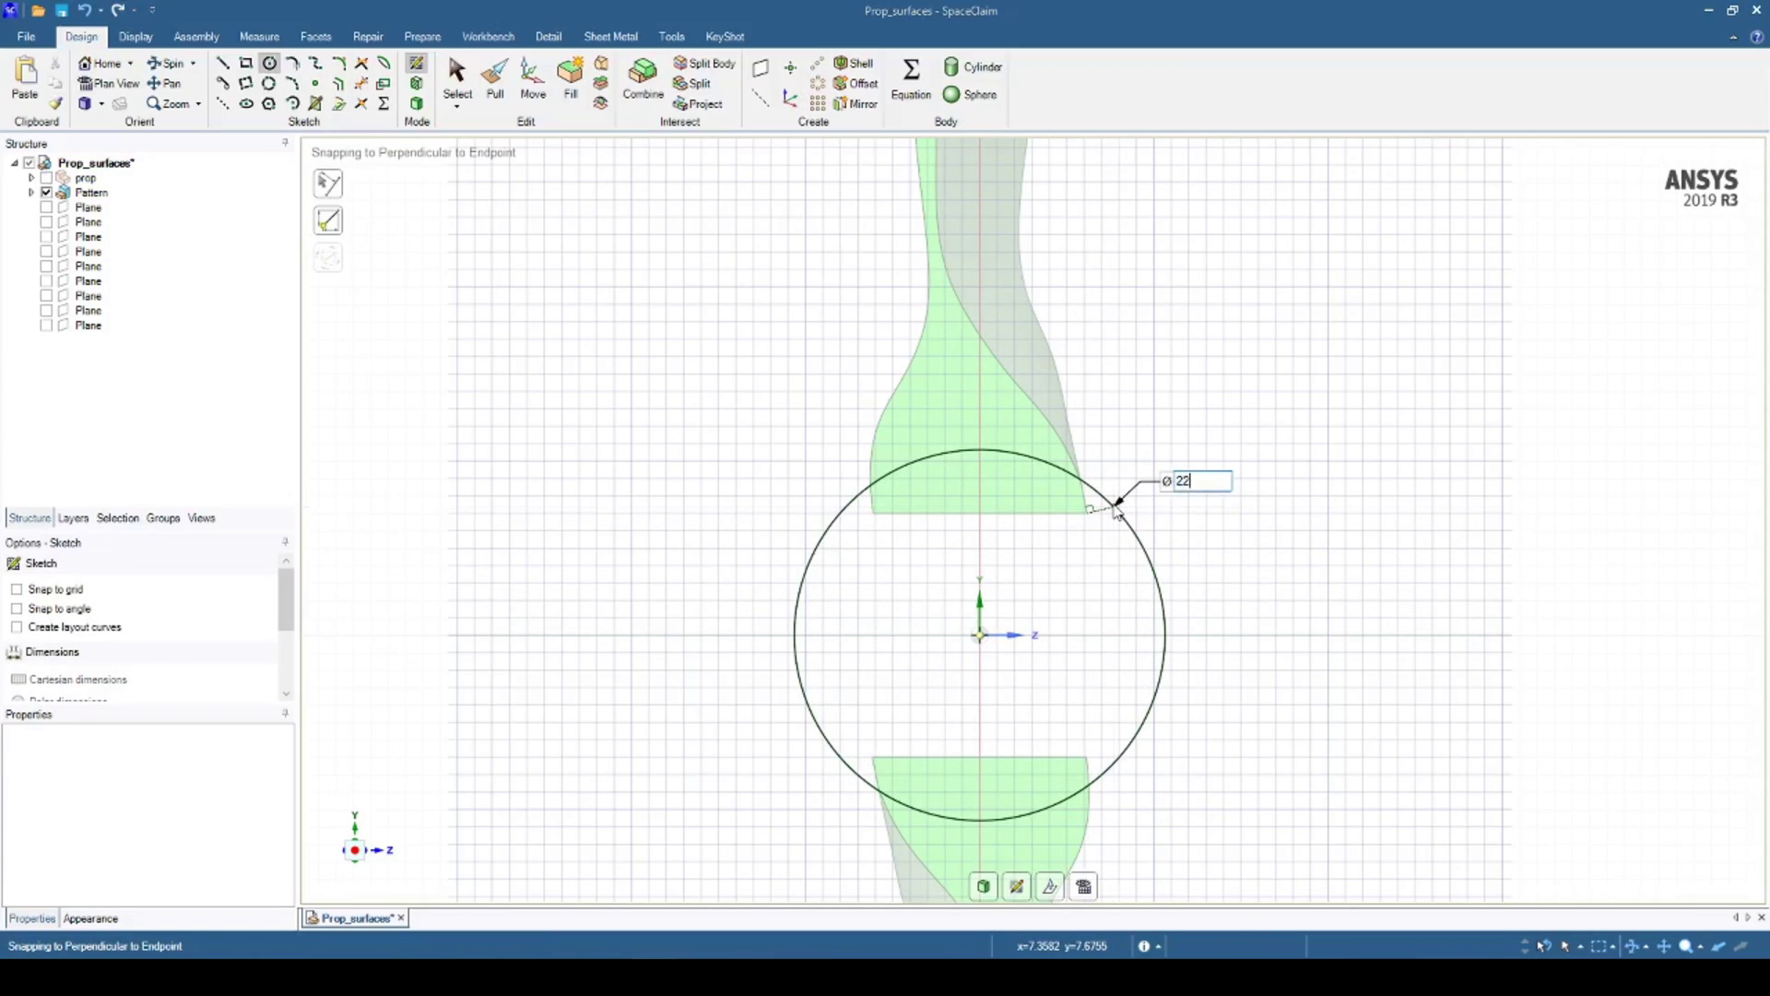
{"action": "key", "text": "Return"}
{"action": "scroll", "coordinate": [1170, 711], "scroll_direction": "down", "scroll_amount": 5}
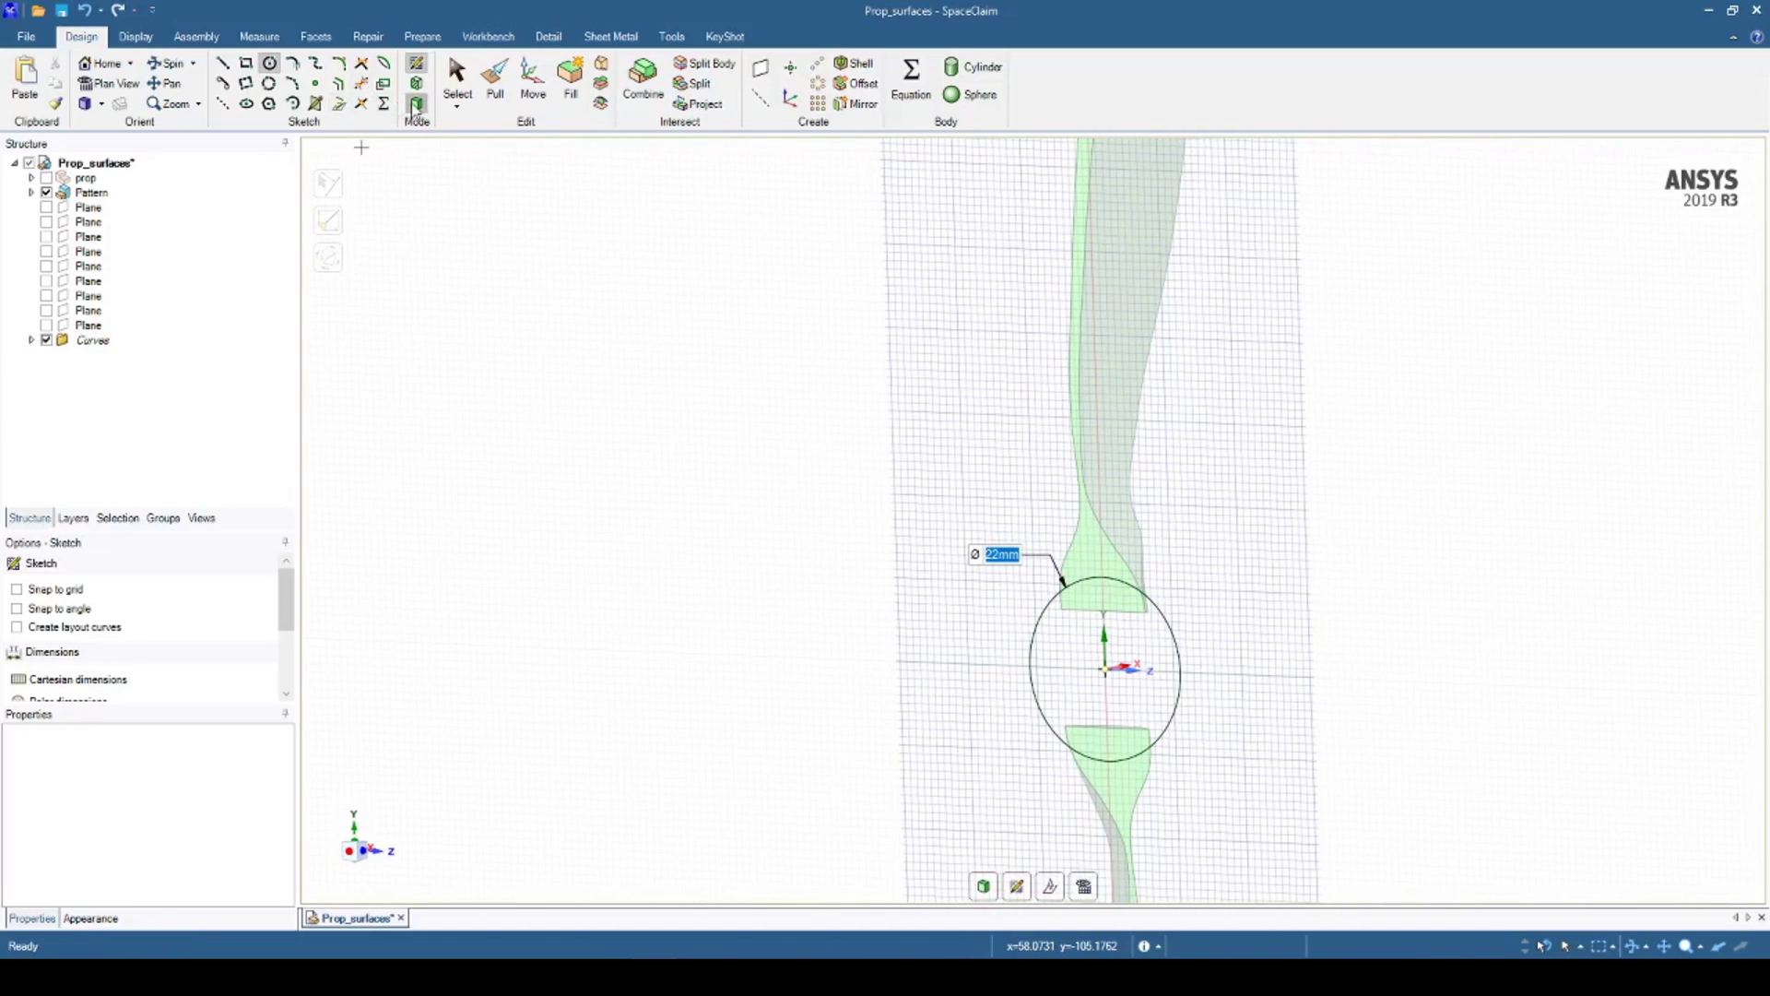
- Pull the hub circle to both sides into a cylinder with a total length of 18 mm, using No merge
{"action": "key", "text": "p"}
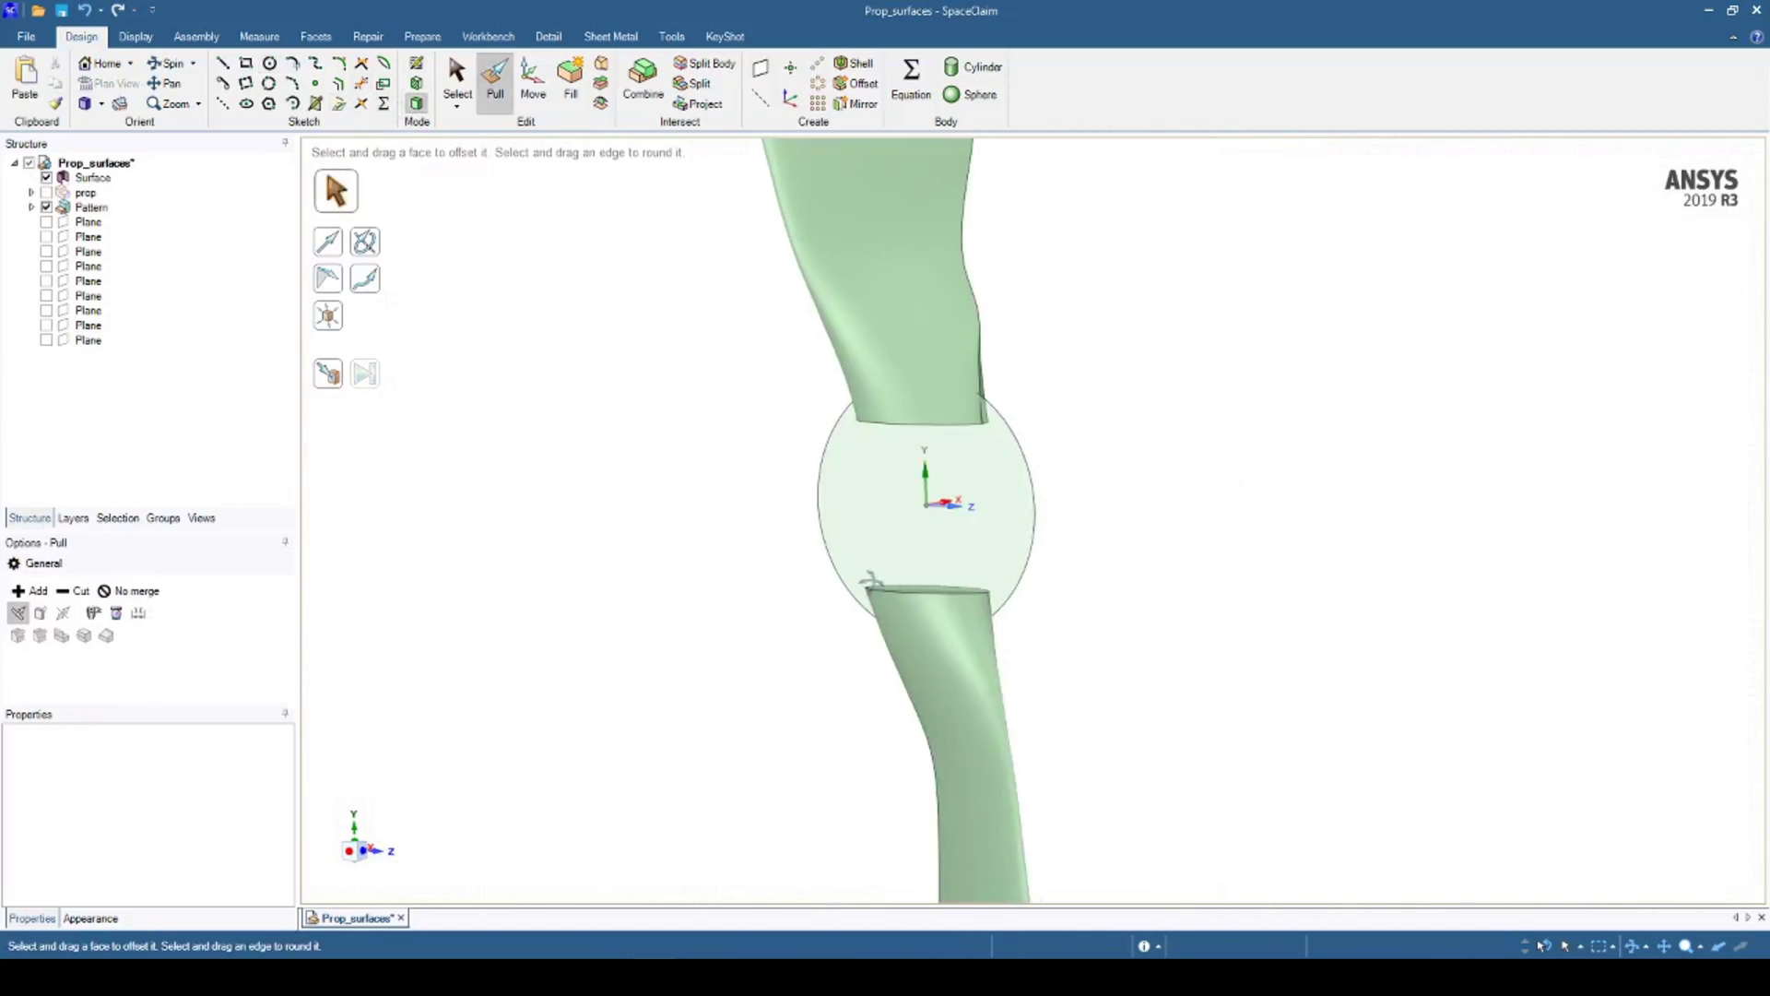
{"action": "left_click", "coordinate": [887, 475]}
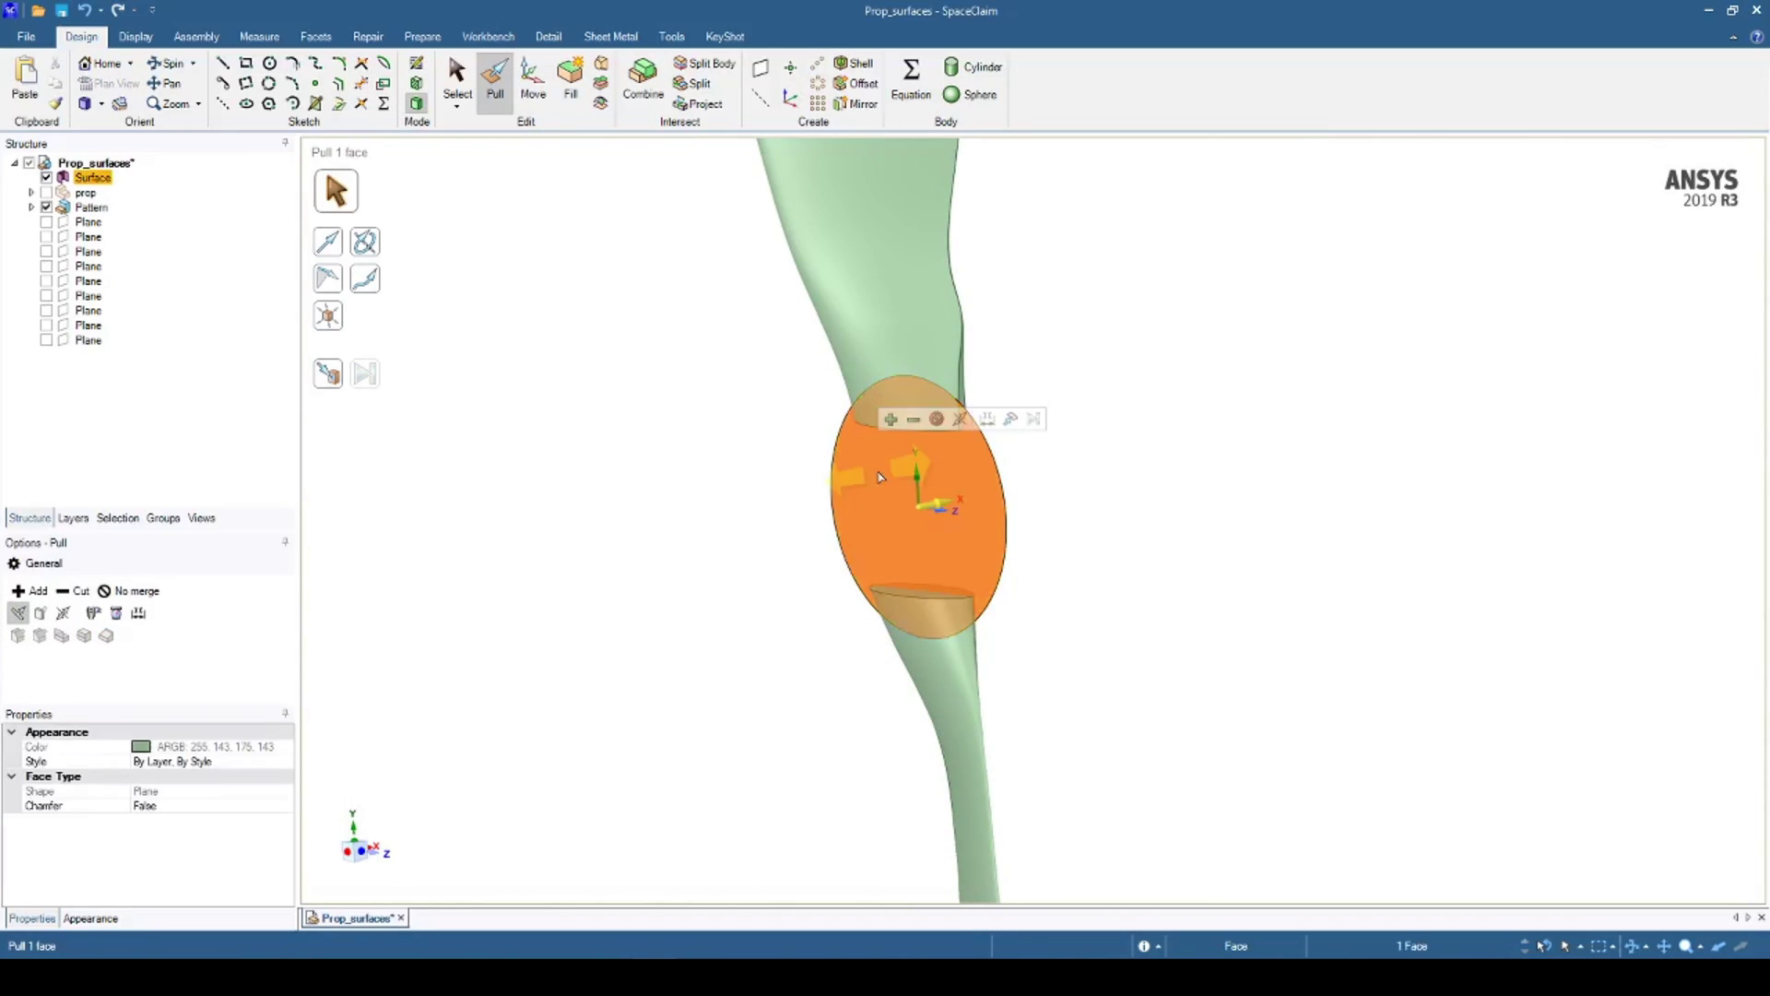
{"action": "left_click", "coordinate": [101, 594]}
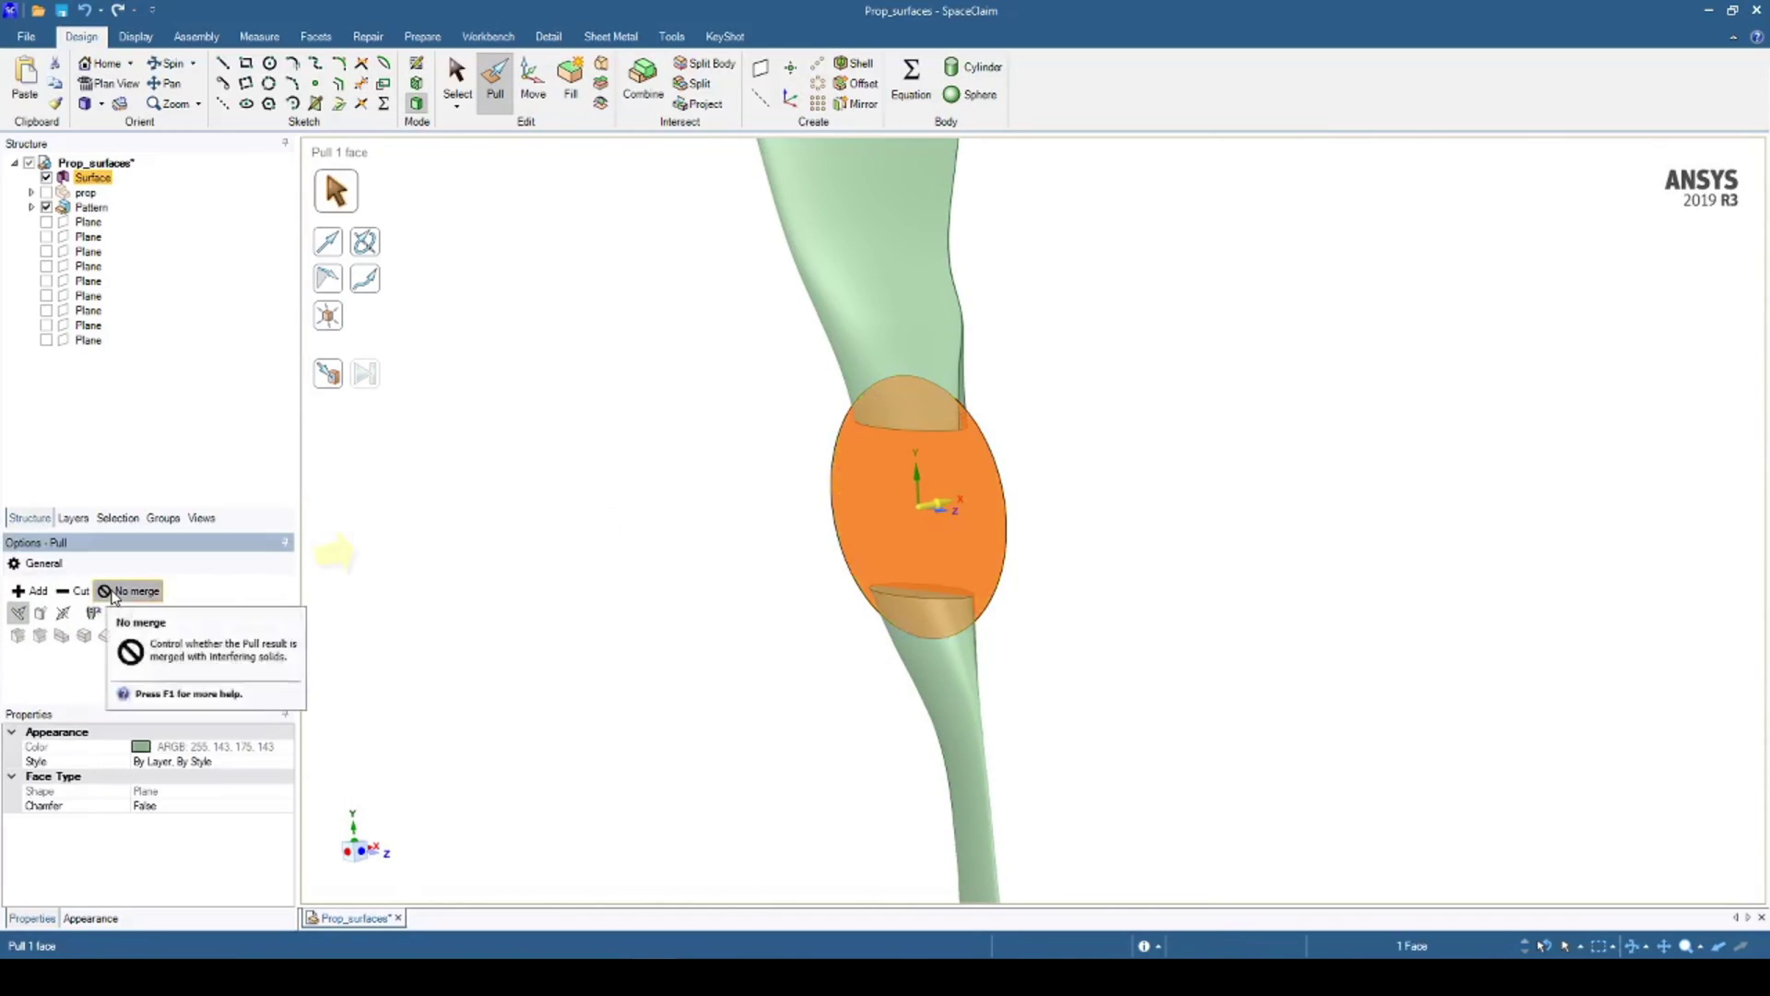
{"action": "left_click", "coordinate": [62, 615]}
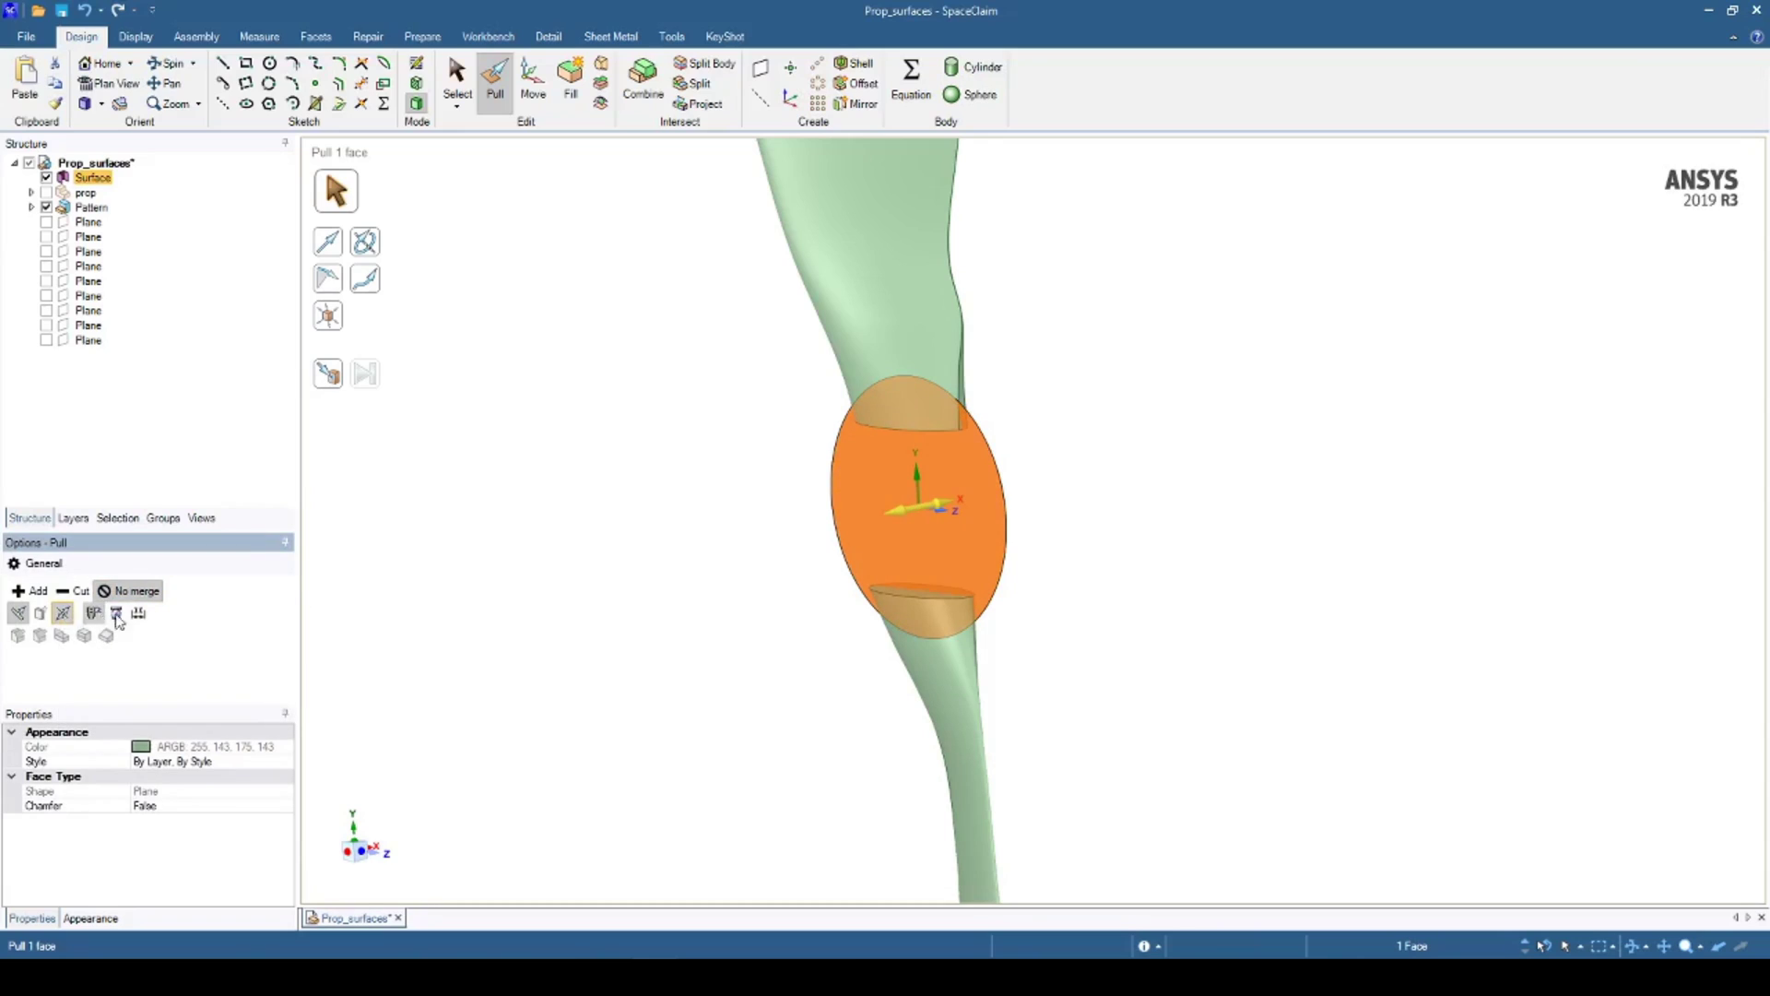
{"action": "left_click_drag", "start_coordinate": [855, 466], "coordinate": [823, 476]}
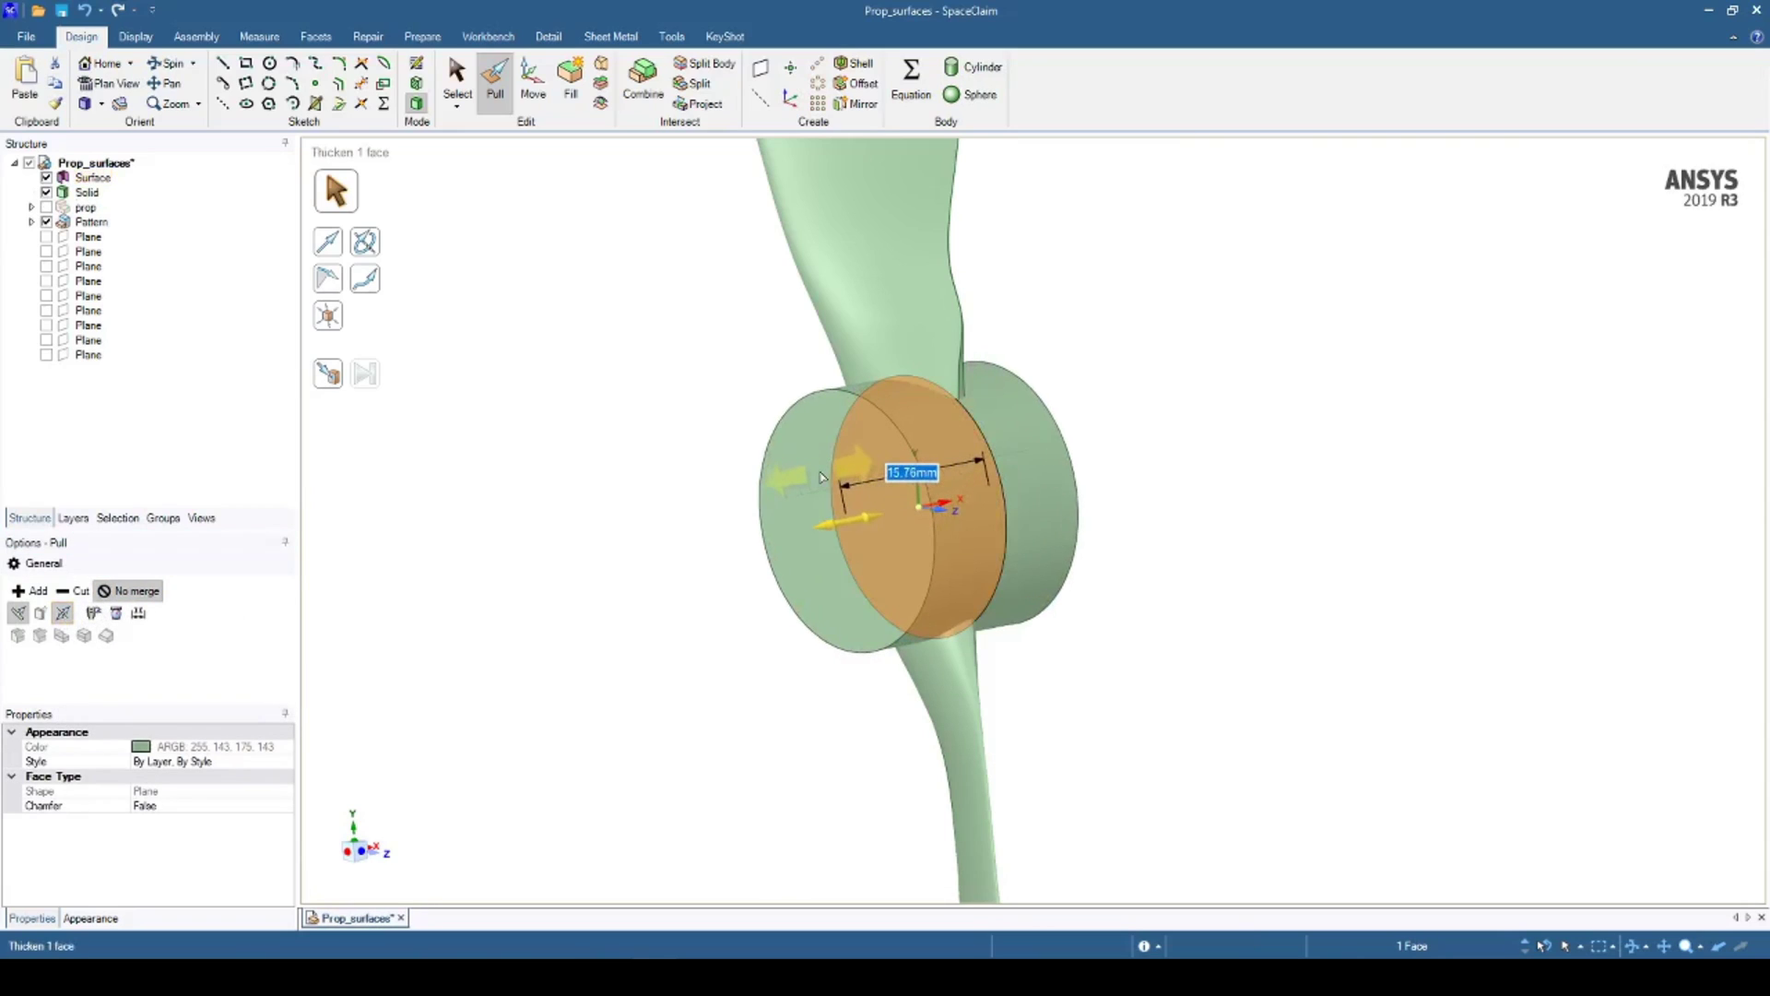
{"action": "type", "text": "18"}
{"action": "key", "text": "Return"}
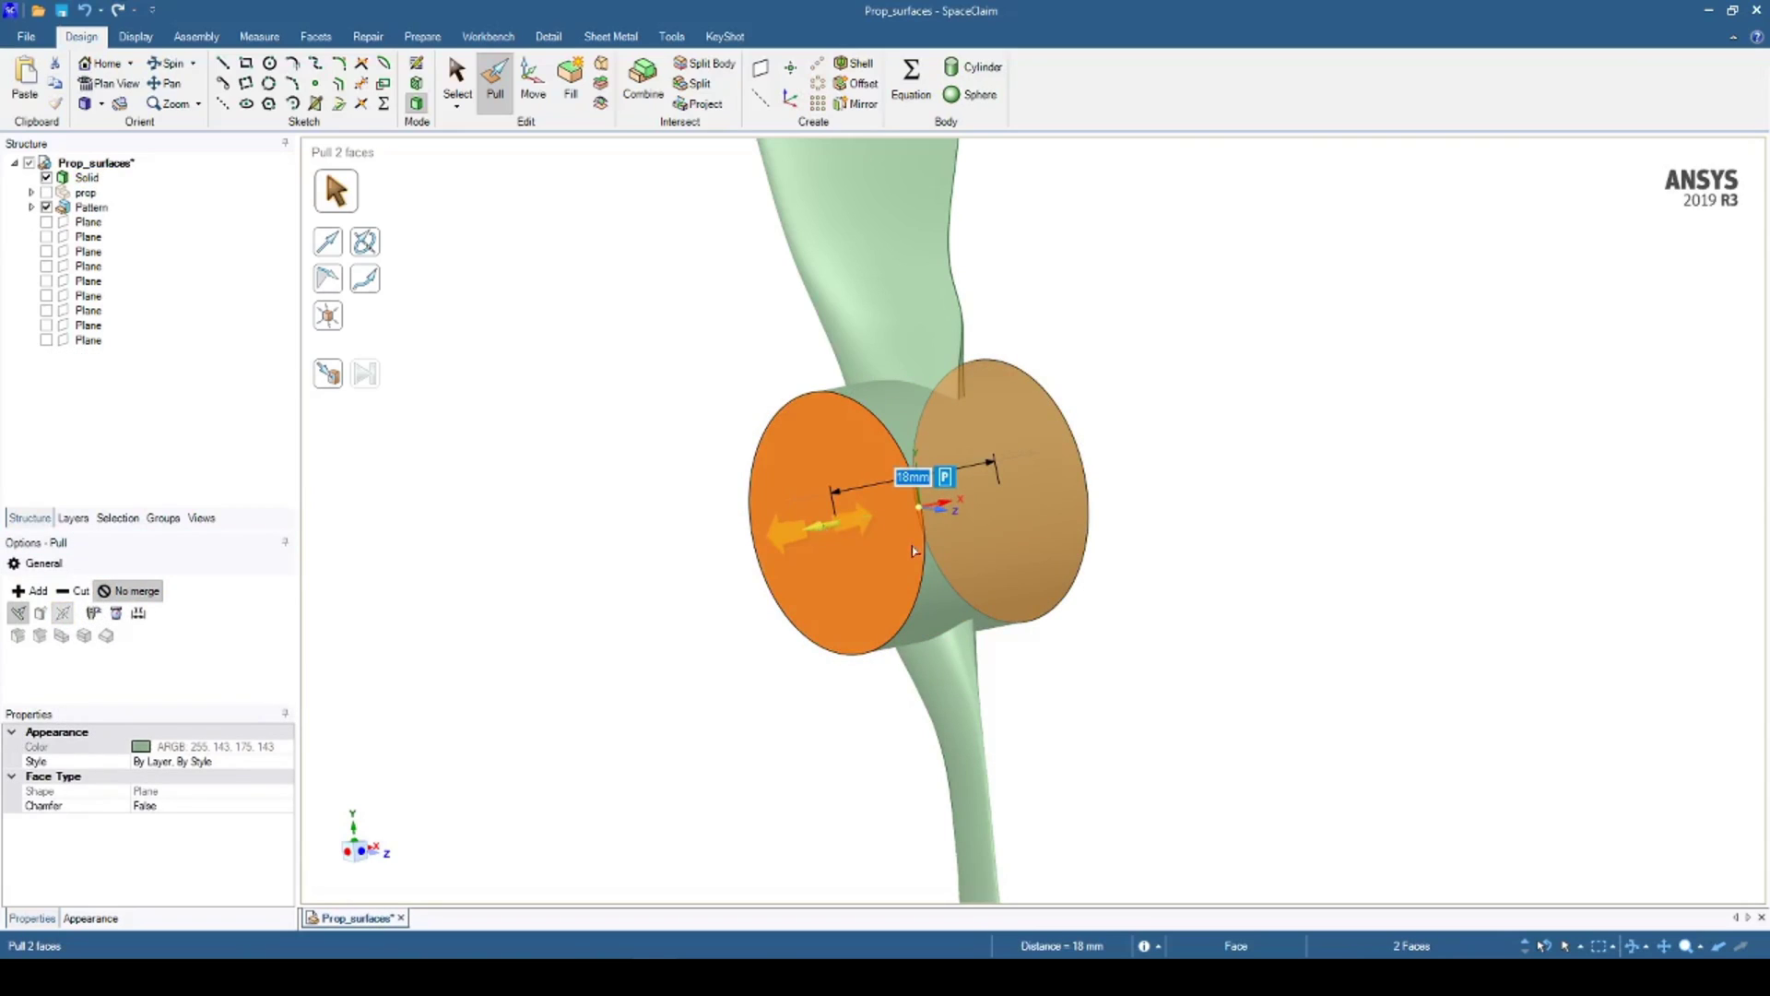
- Combine the hub cylinder with the upper blade by merging the two bodies
{"action": "middle_click_drag", "start_coordinate": [911, 546], "coordinate": [783, 573]}
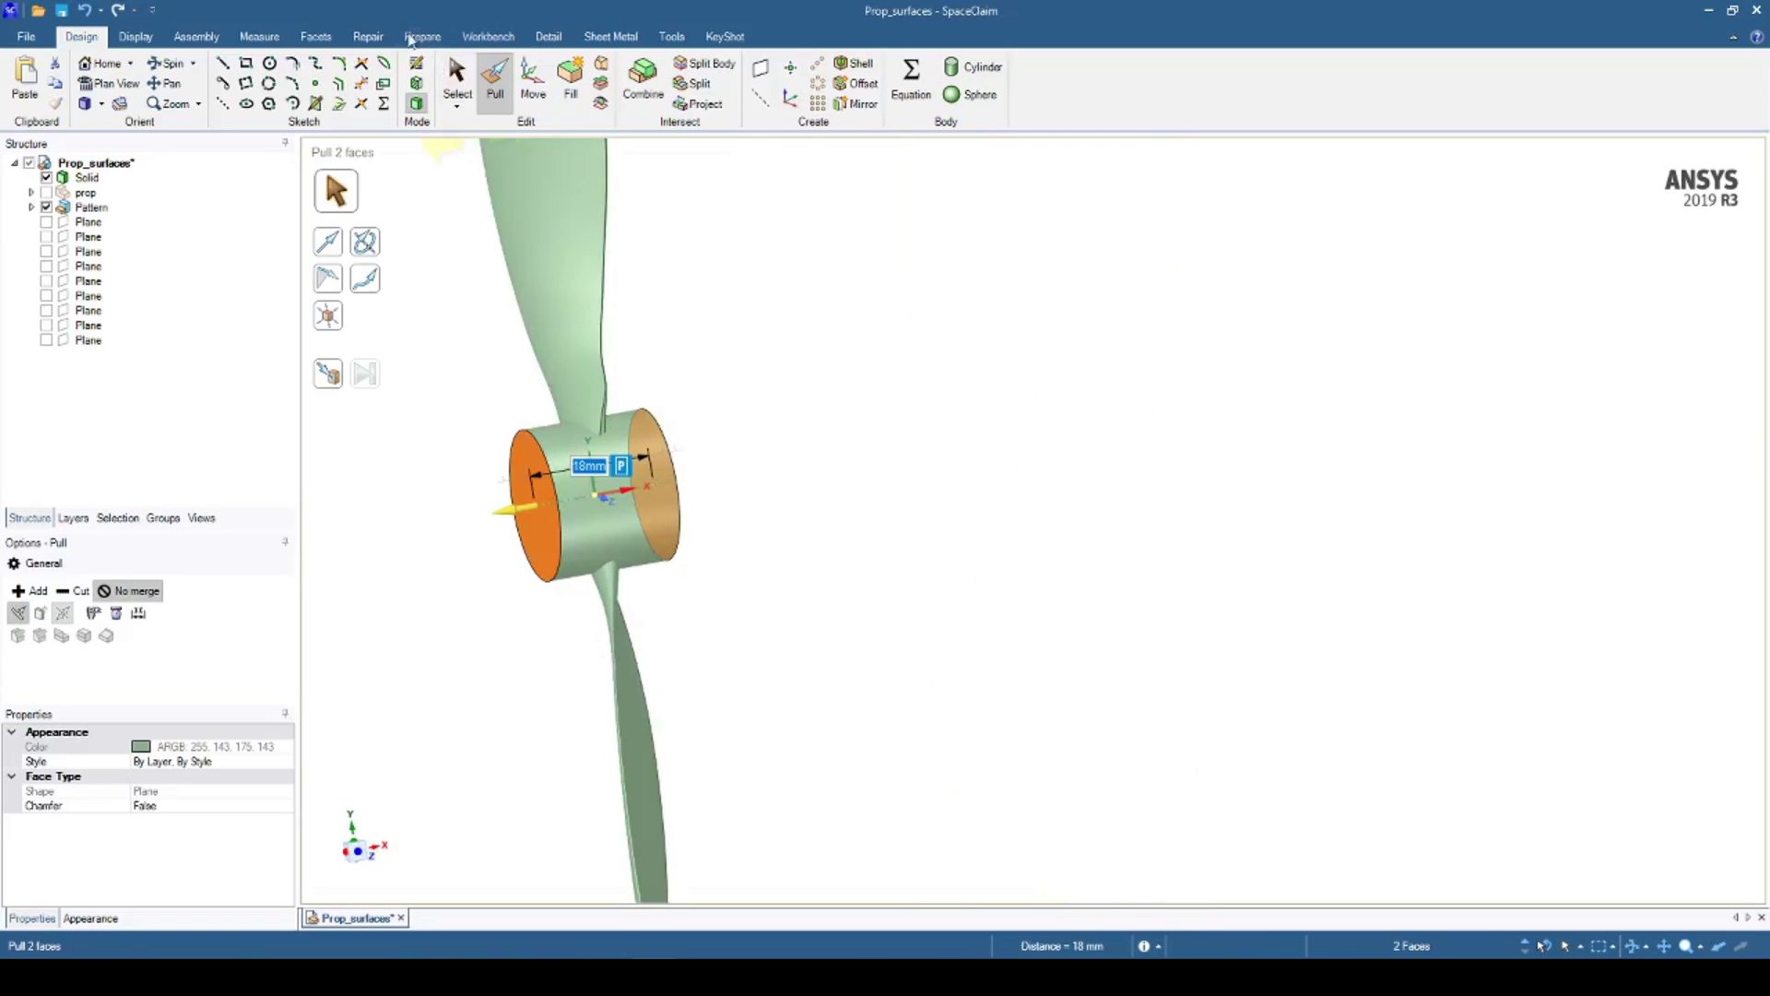
{"action": "left_click", "coordinate": [459, 85]}
{"action": "middle_click_drag", "start_coordinate": [762, 478], "coordinate": [1147, 475], "text": "shift"}
{"action": "scroll", "coordinate": [1020, 448], "scroll_direction": "up", "scroll_amount": 3}
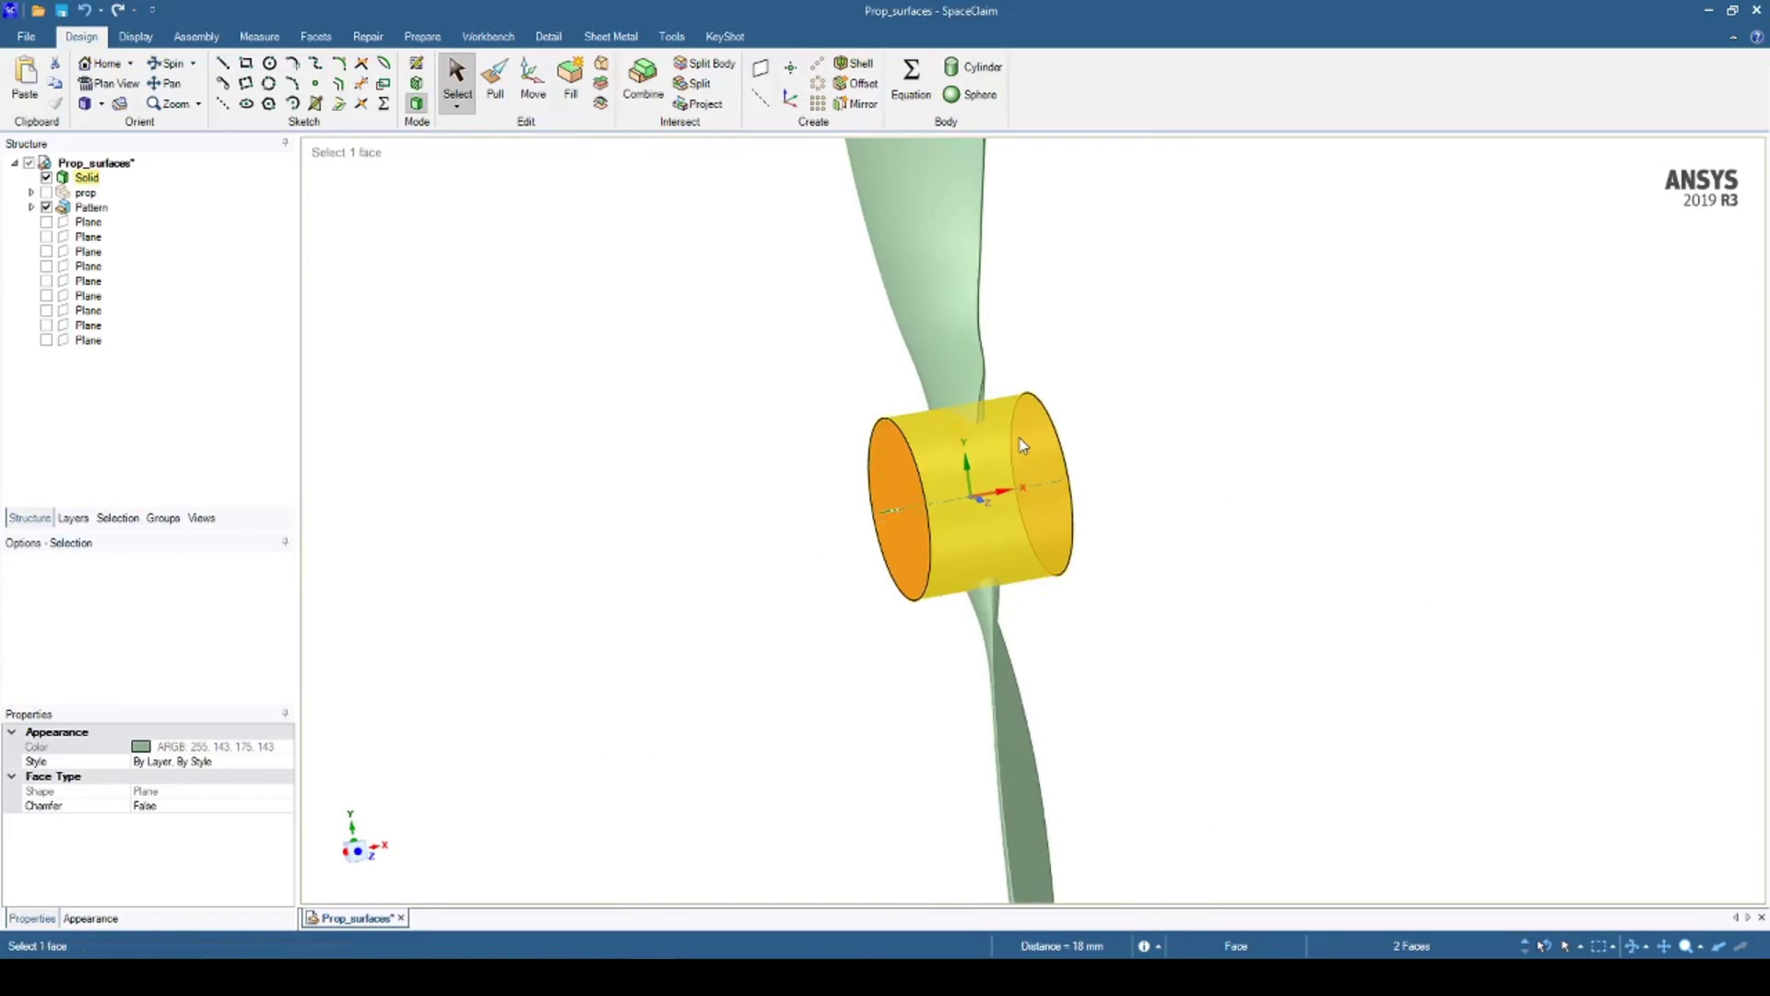
{"action": "left_click", "coordinate": [642, 78]}
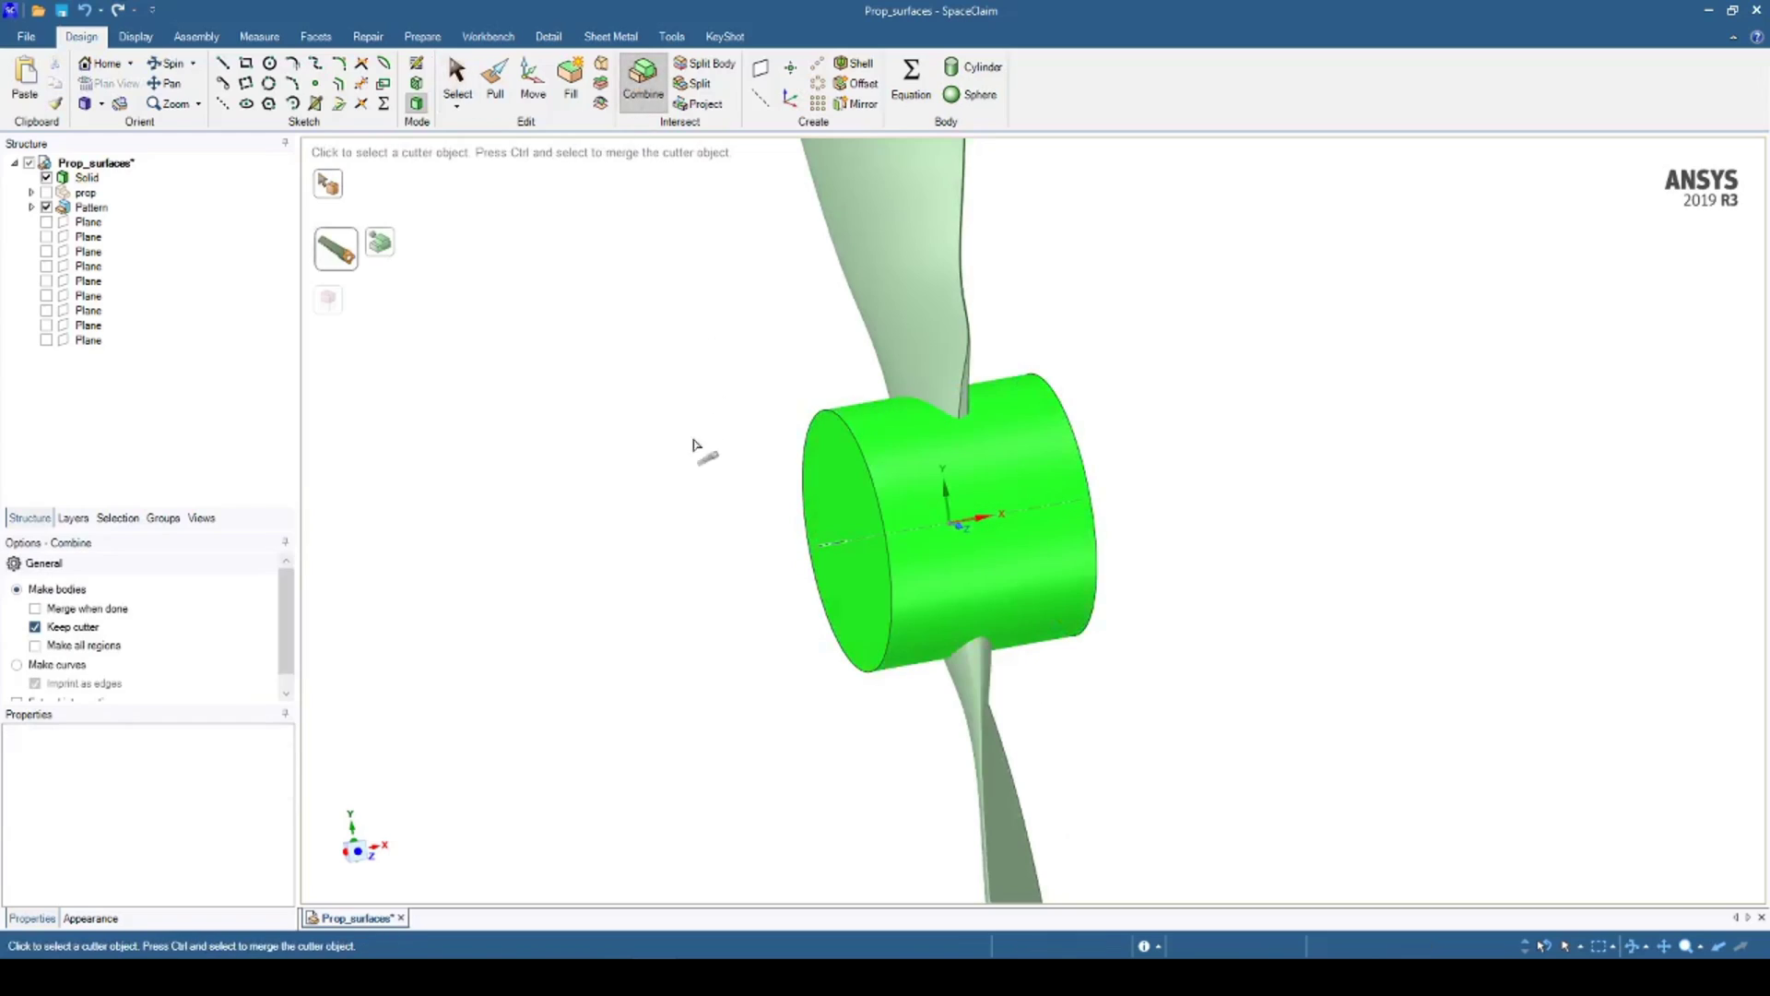
{"action": "left_click", "coordinate": [379, 242]}
{"action": "left_click", "coordinate": [899, 265]}
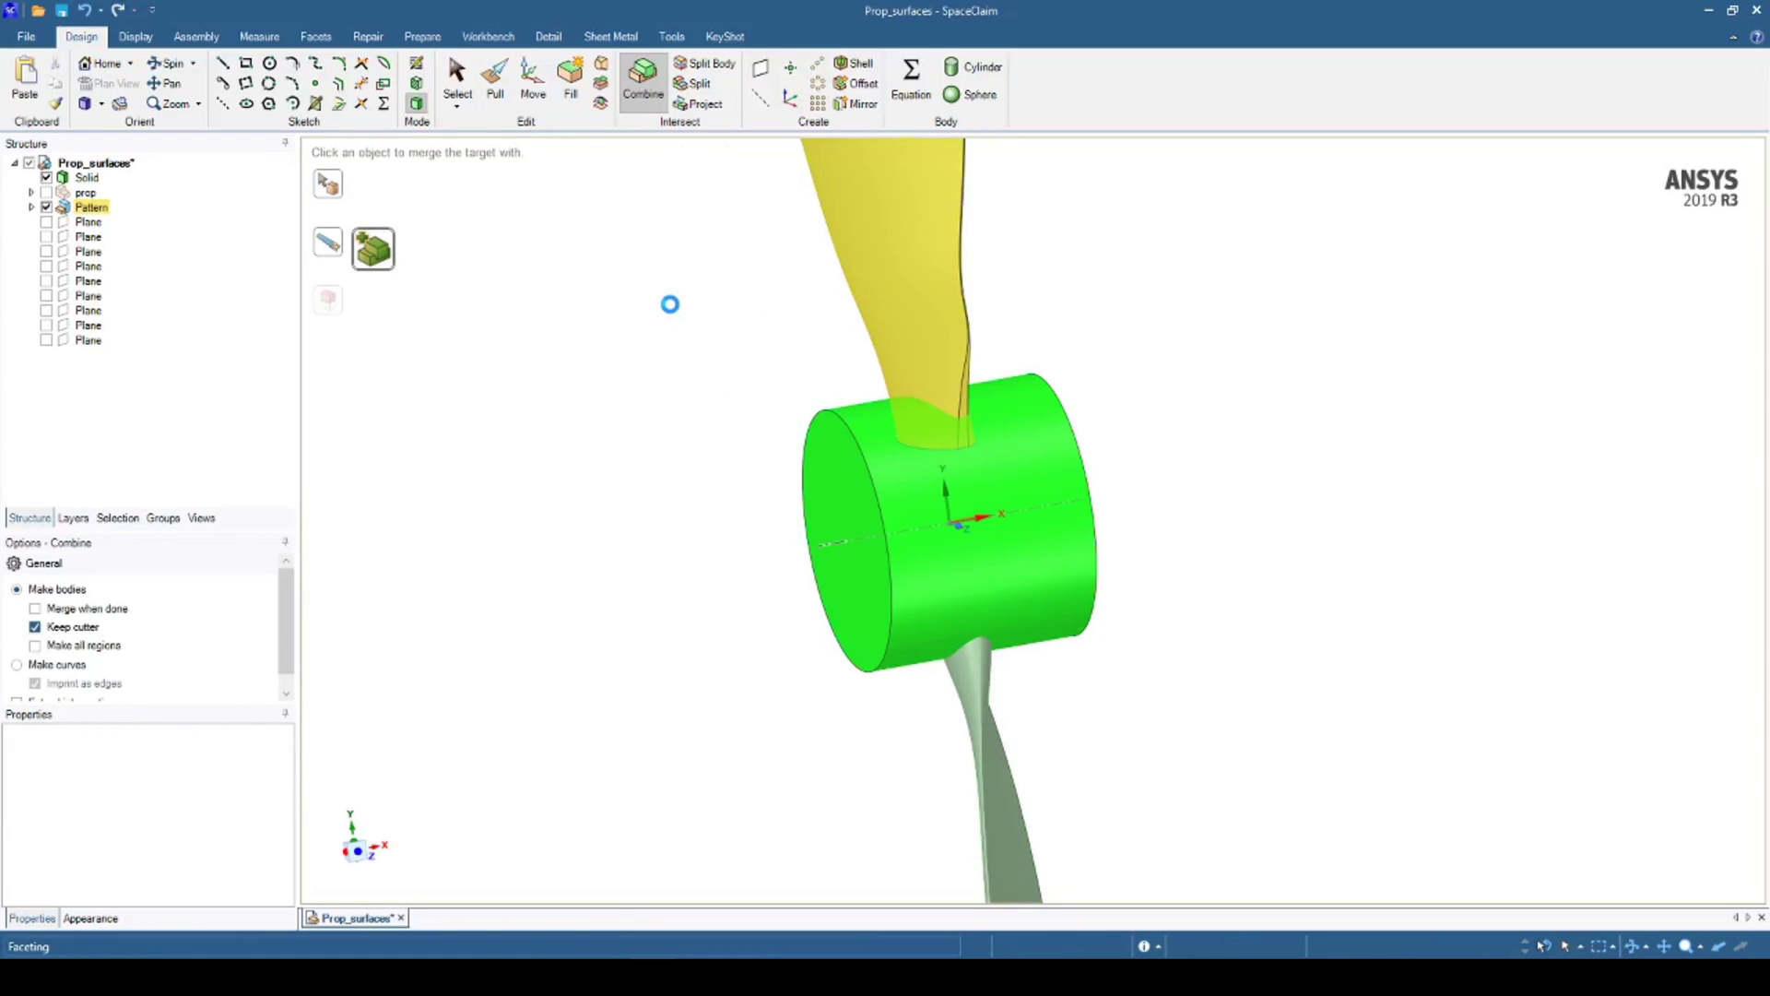
{"action": "left_click", "coordinate": [457, 79]}
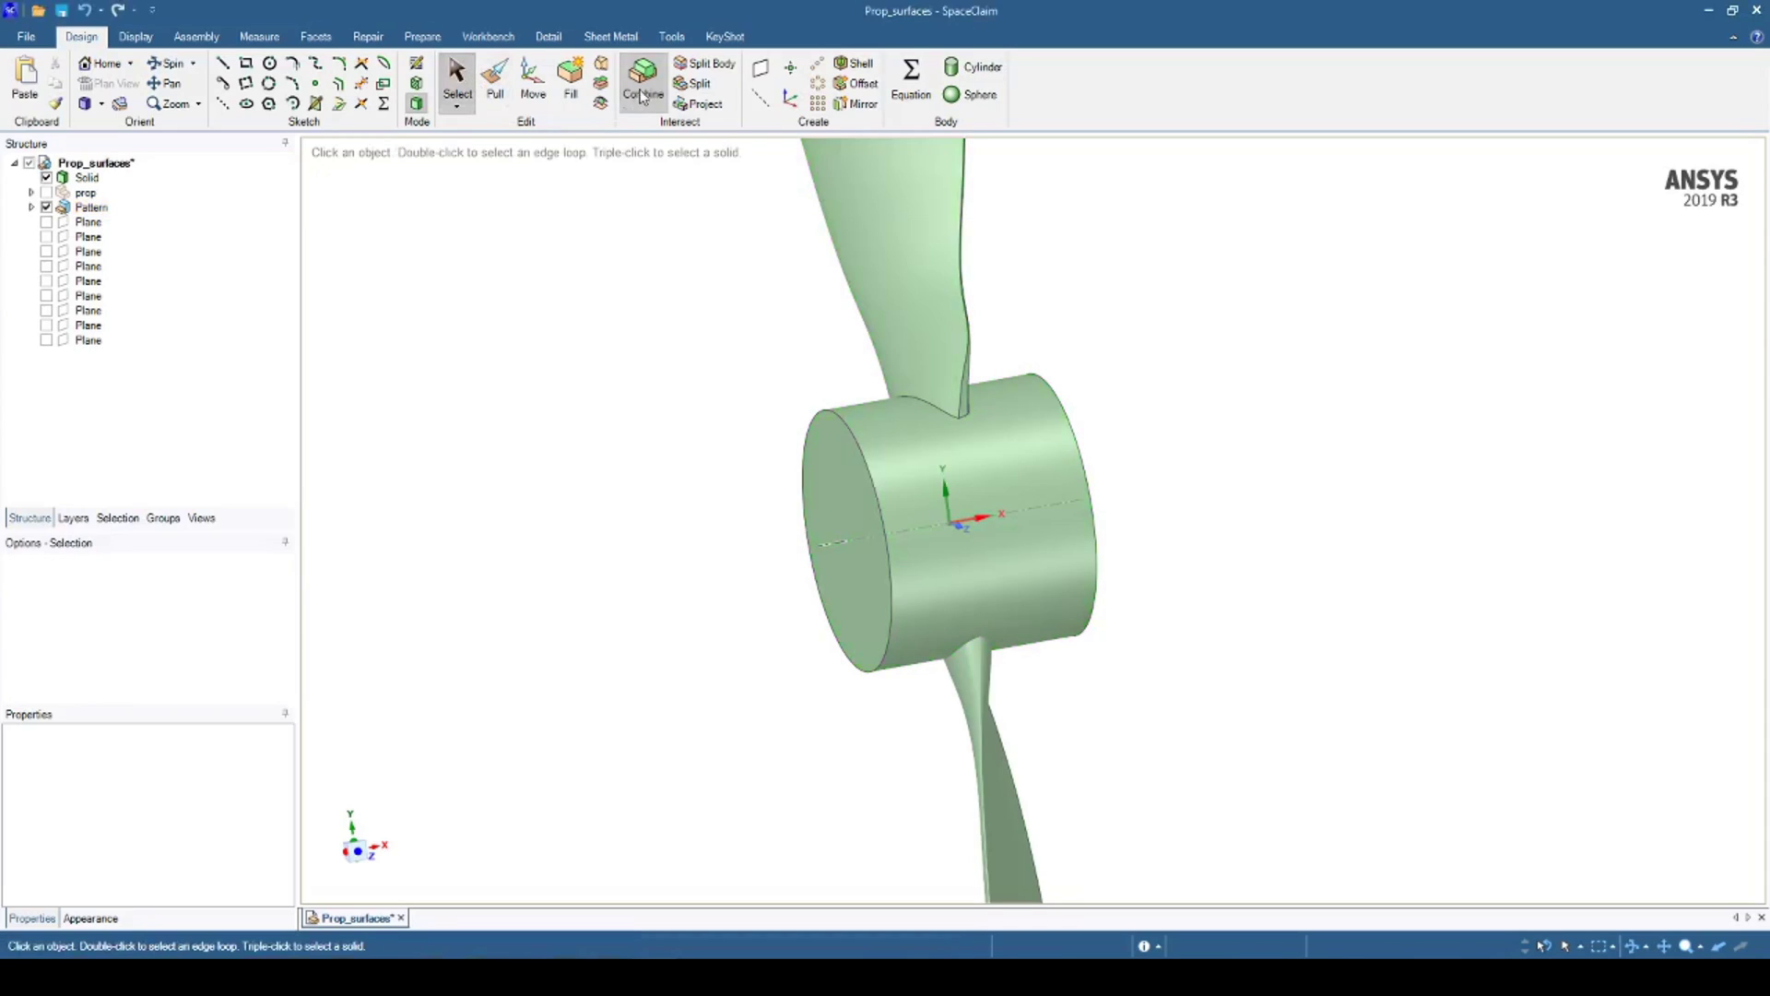
- Merge the lower blade with the hub body to form one propeller solid
{"action": "left_click", "coordinate": [643, 96]}
{"action": "left_click", "coordinate": [876, 432]}
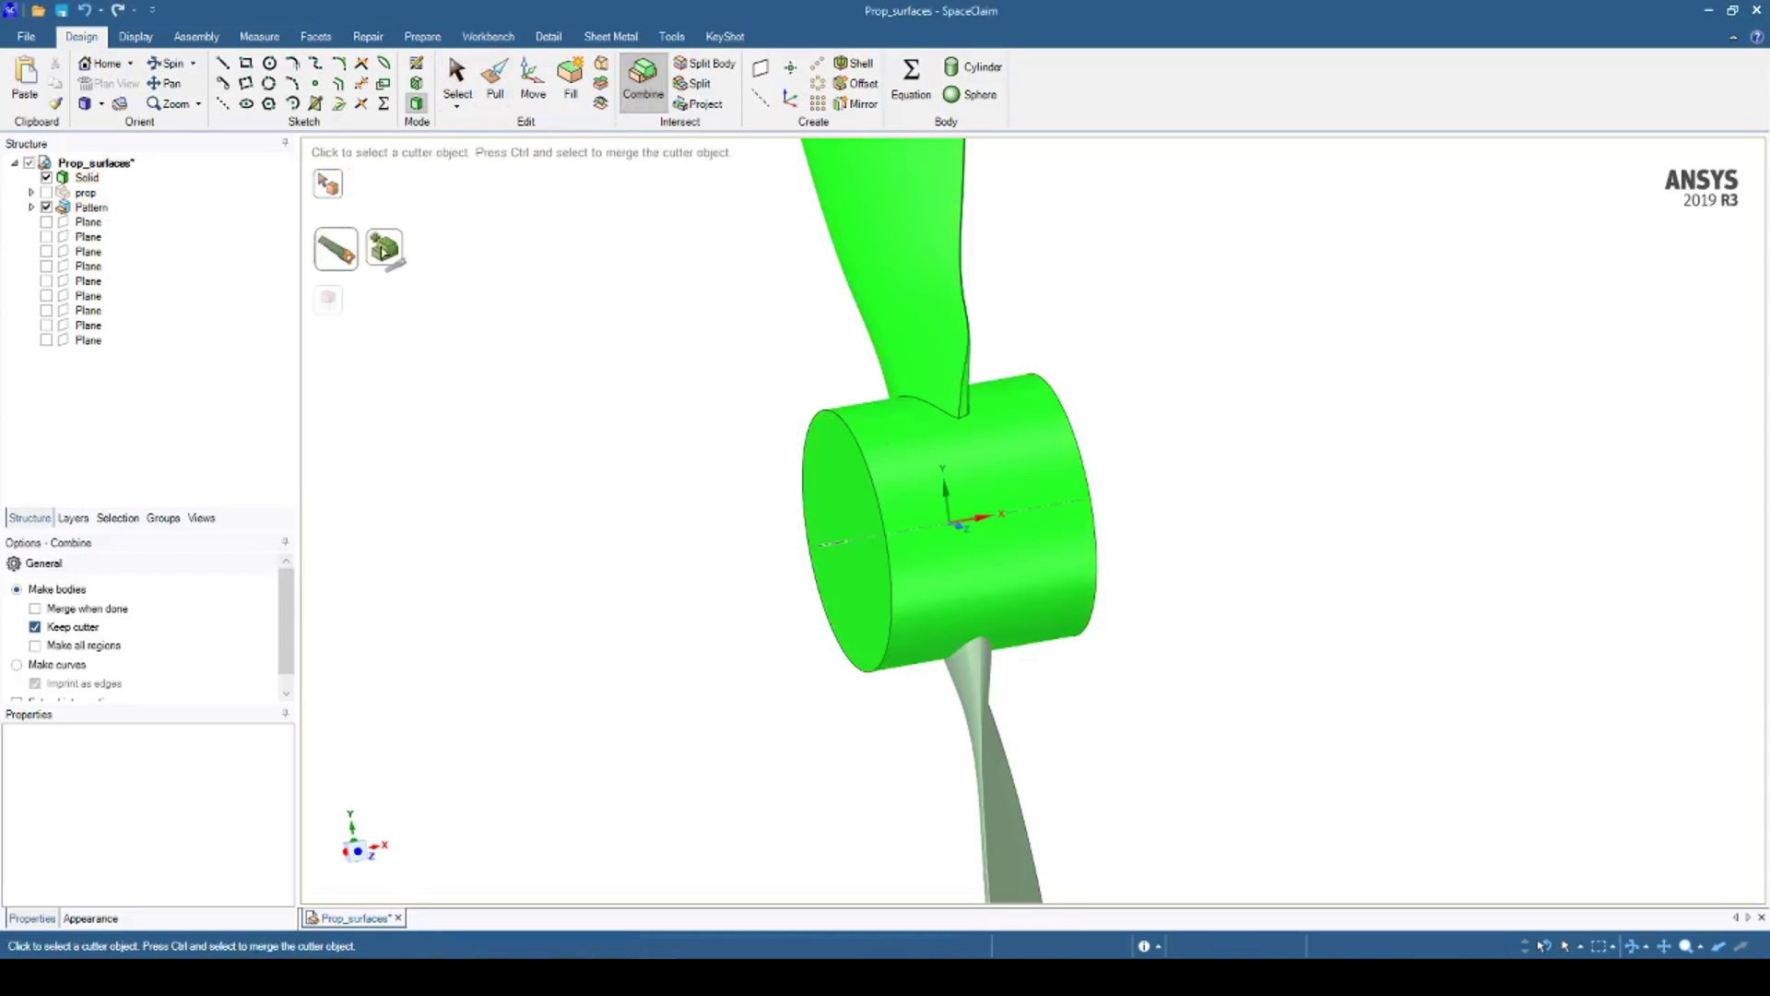
{"action": "left_click", "coordinate": [383, 249]}
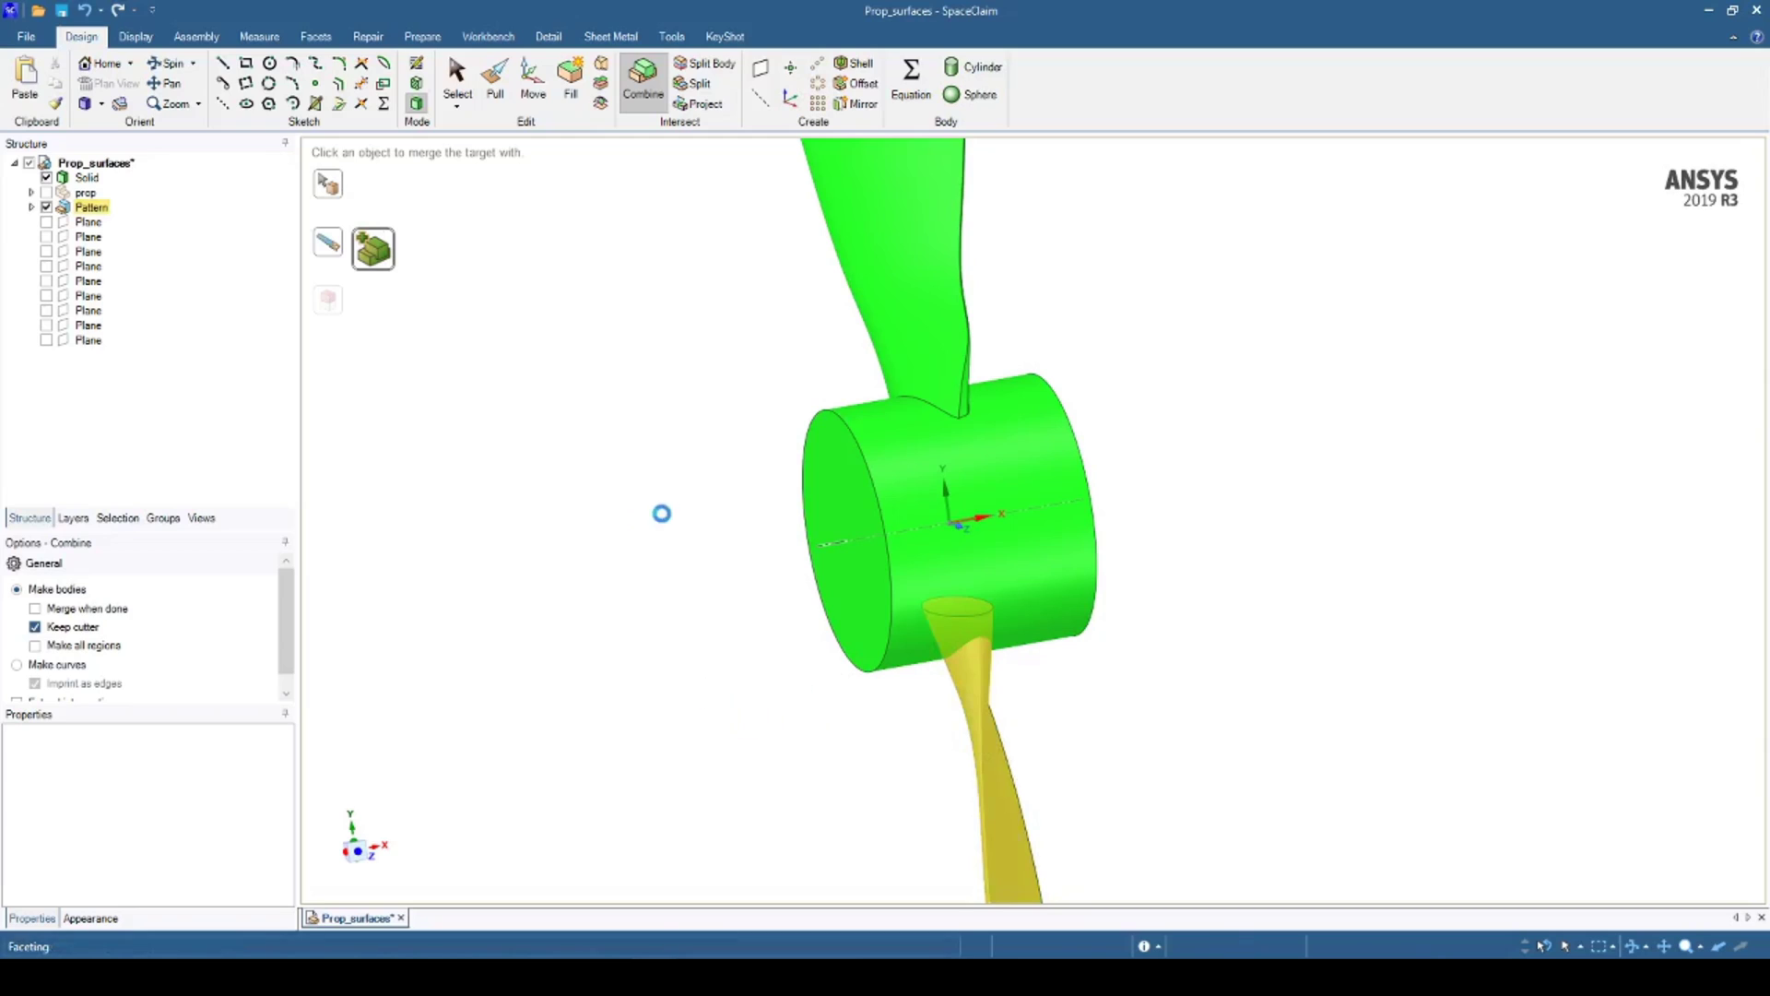
{"action": "key", "text": "Escape"}
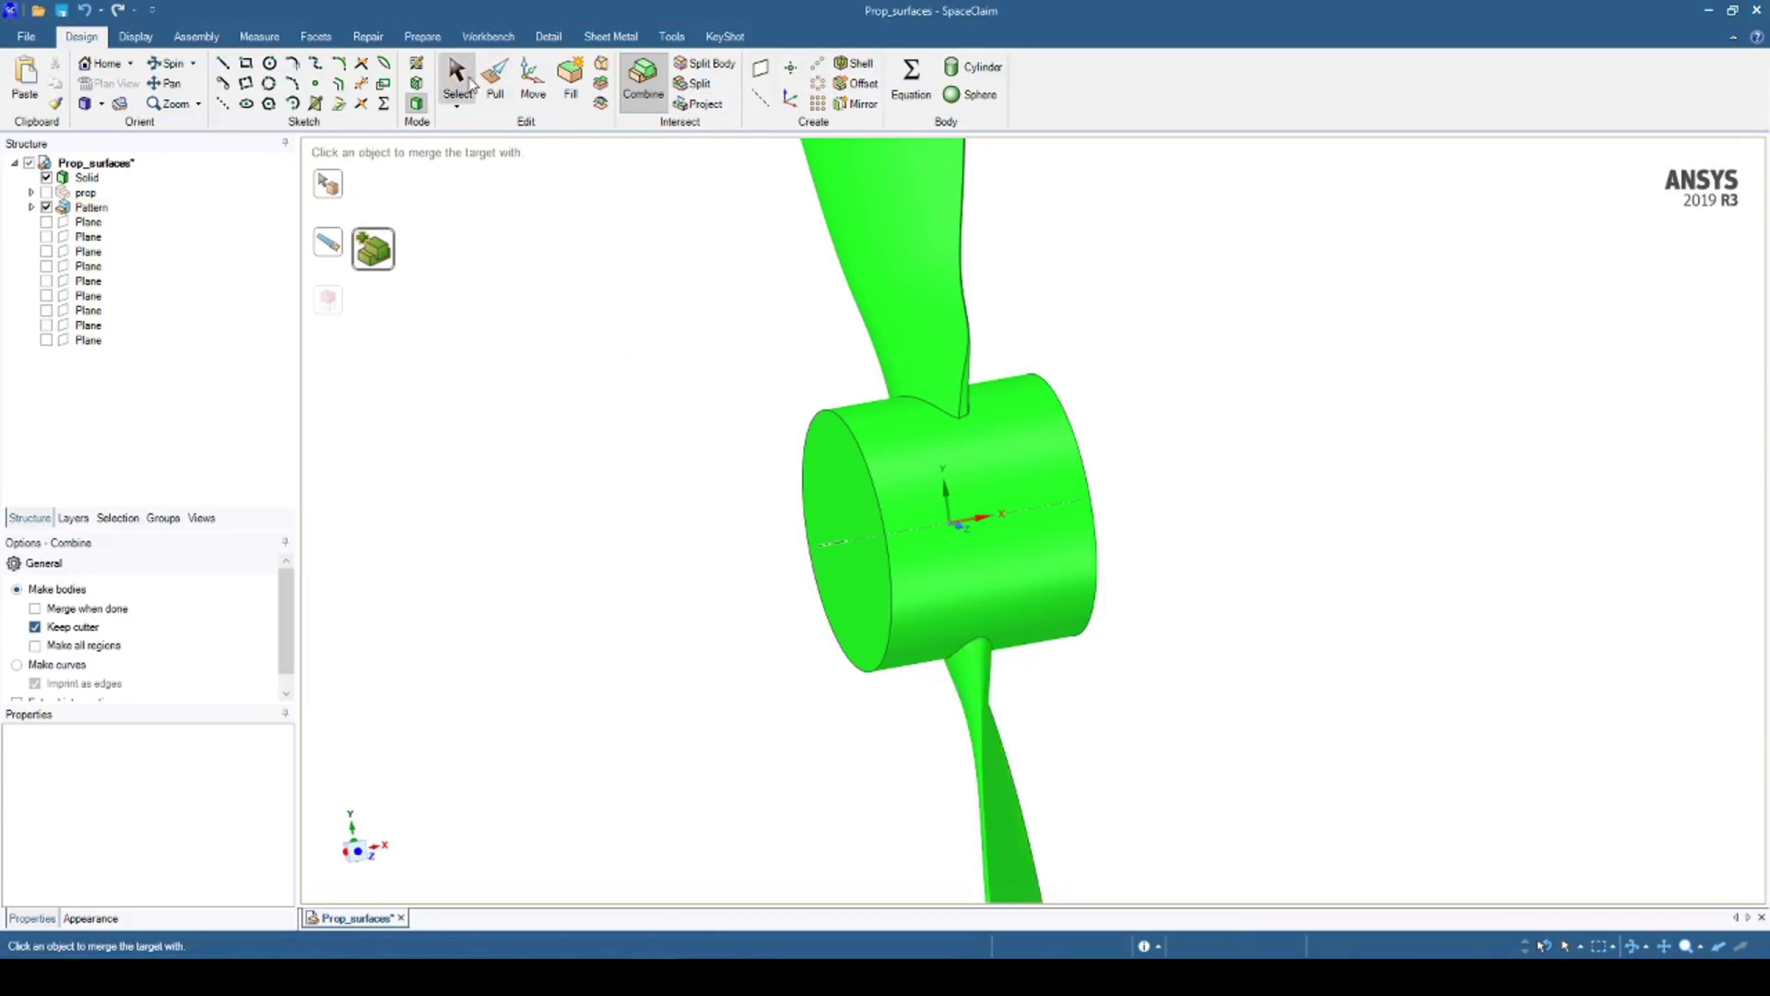
{"action": "middle_click_drag", "start_coordinate": [564, 540], "coordinate": [664, 506]}
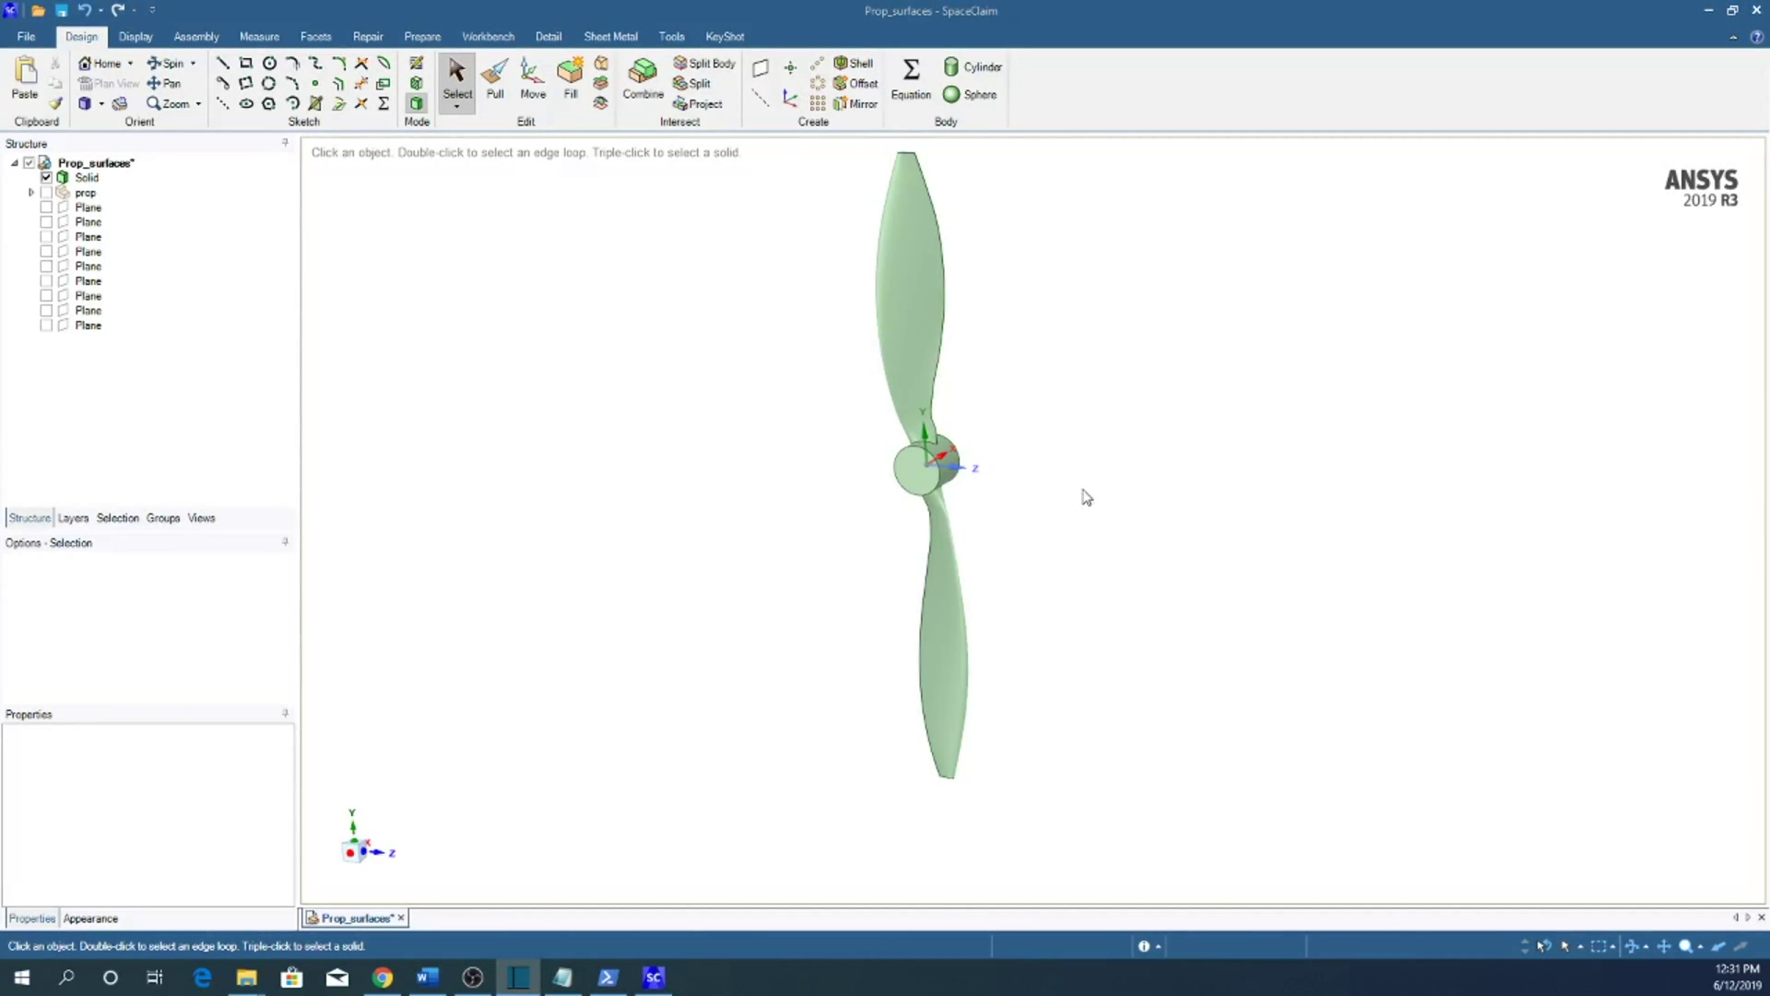
- Pull the circular edge of the hub's near end face into a chamfer with a setback of about 2 mm
{"action": "left_click", "coordinate": [495, 83]}
{"action": "left_click", "coordinate": [915, 463]}
{"action": "scroll", "coordinate": [914, 460], "scroll_direction": "up", "scroll_amount": 1}
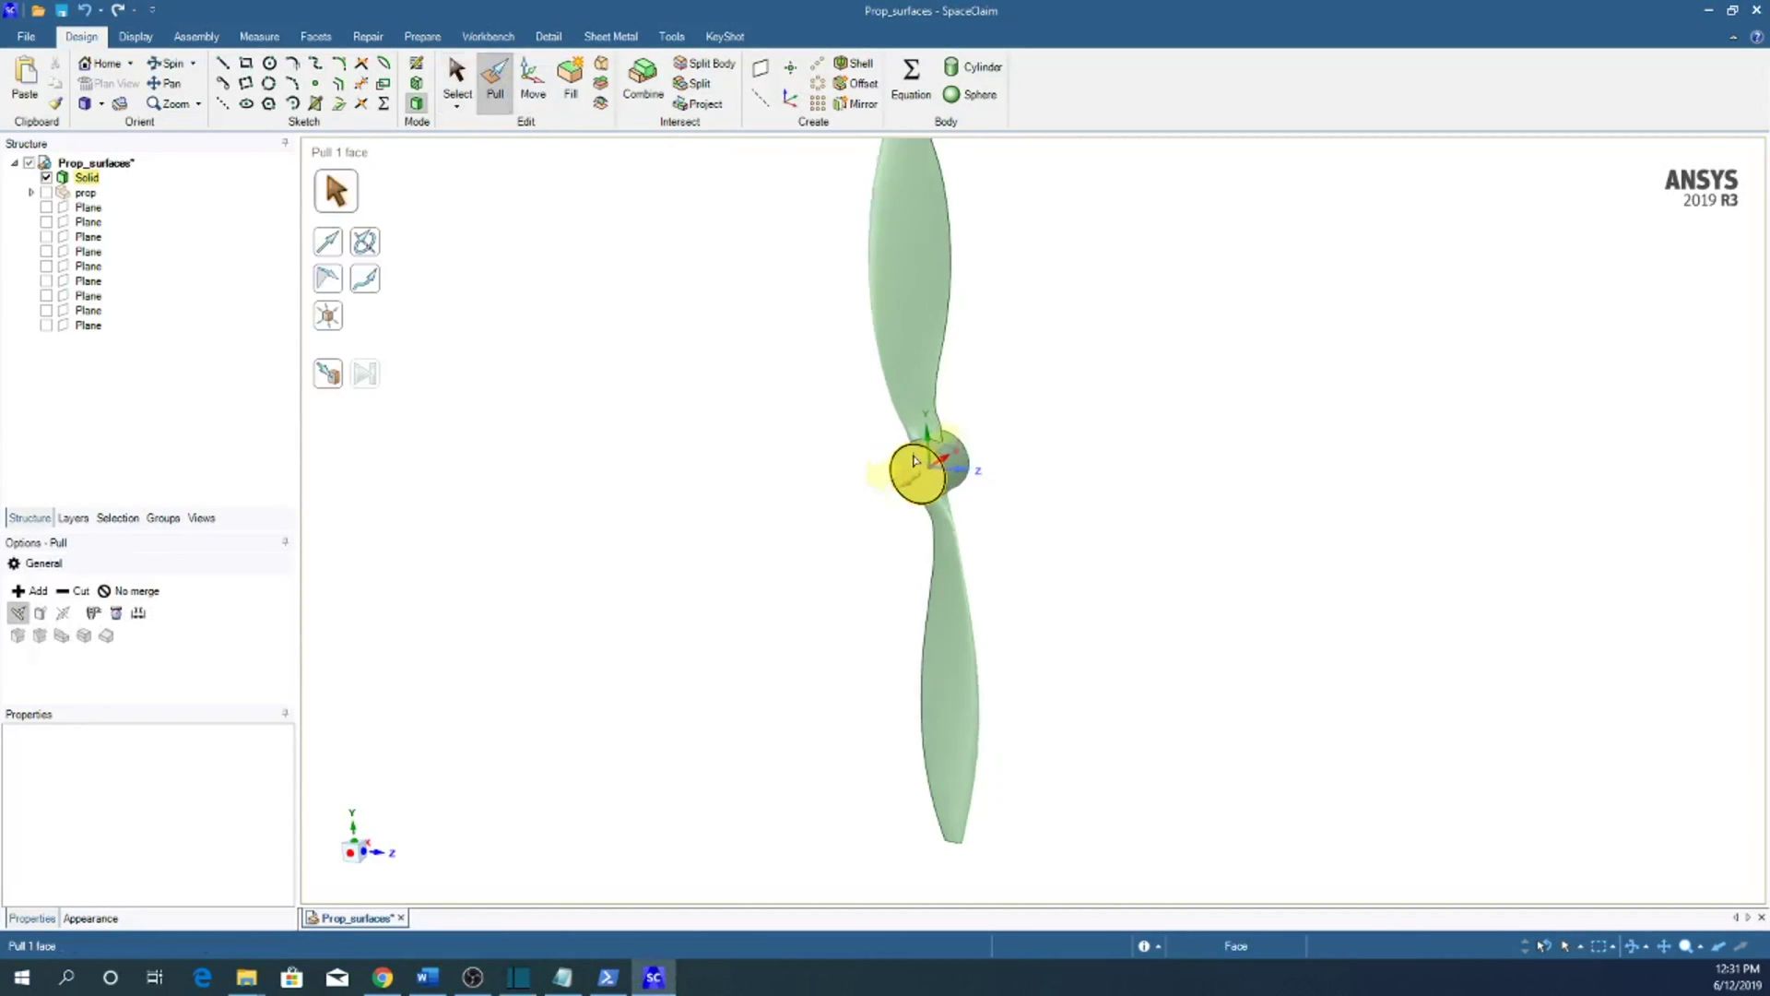
{"action": "scroll", "coordinate": [913, 458], "scroll_direction": "up", "scroll_amount": 8}
{"action": "left_click", "coordinate": [911, 422]}
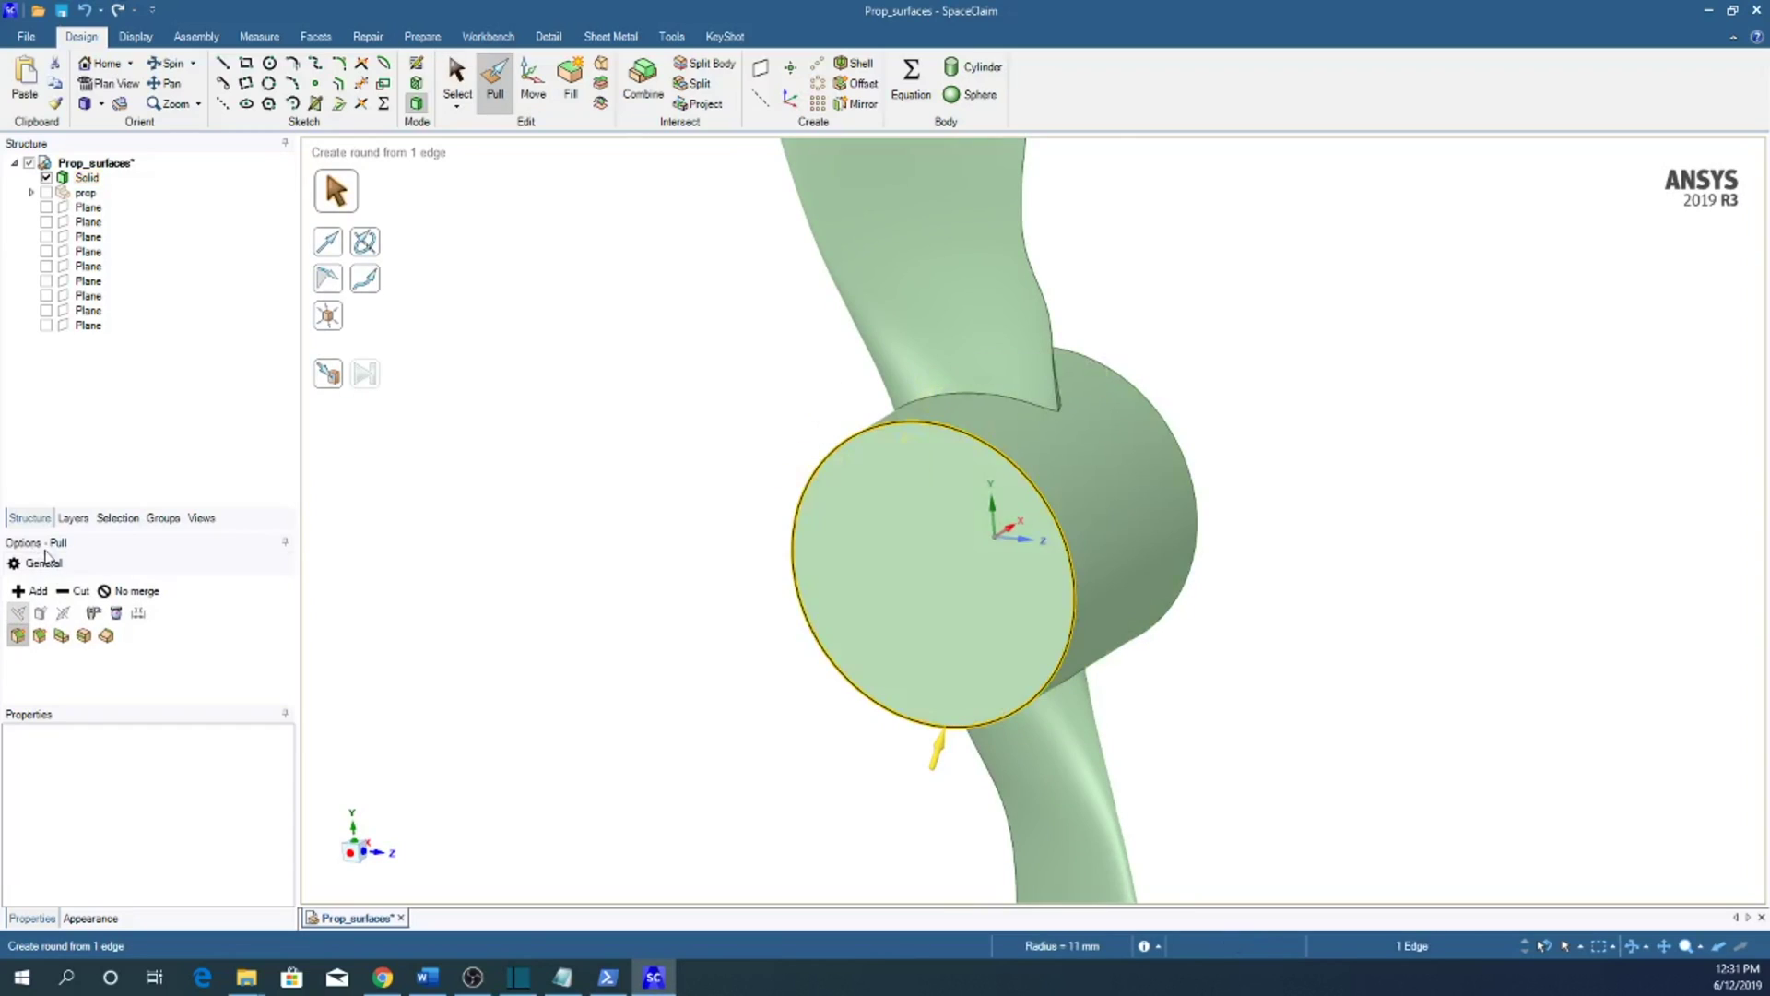
{"action": "left_click", "coordinate": [40, 638]}
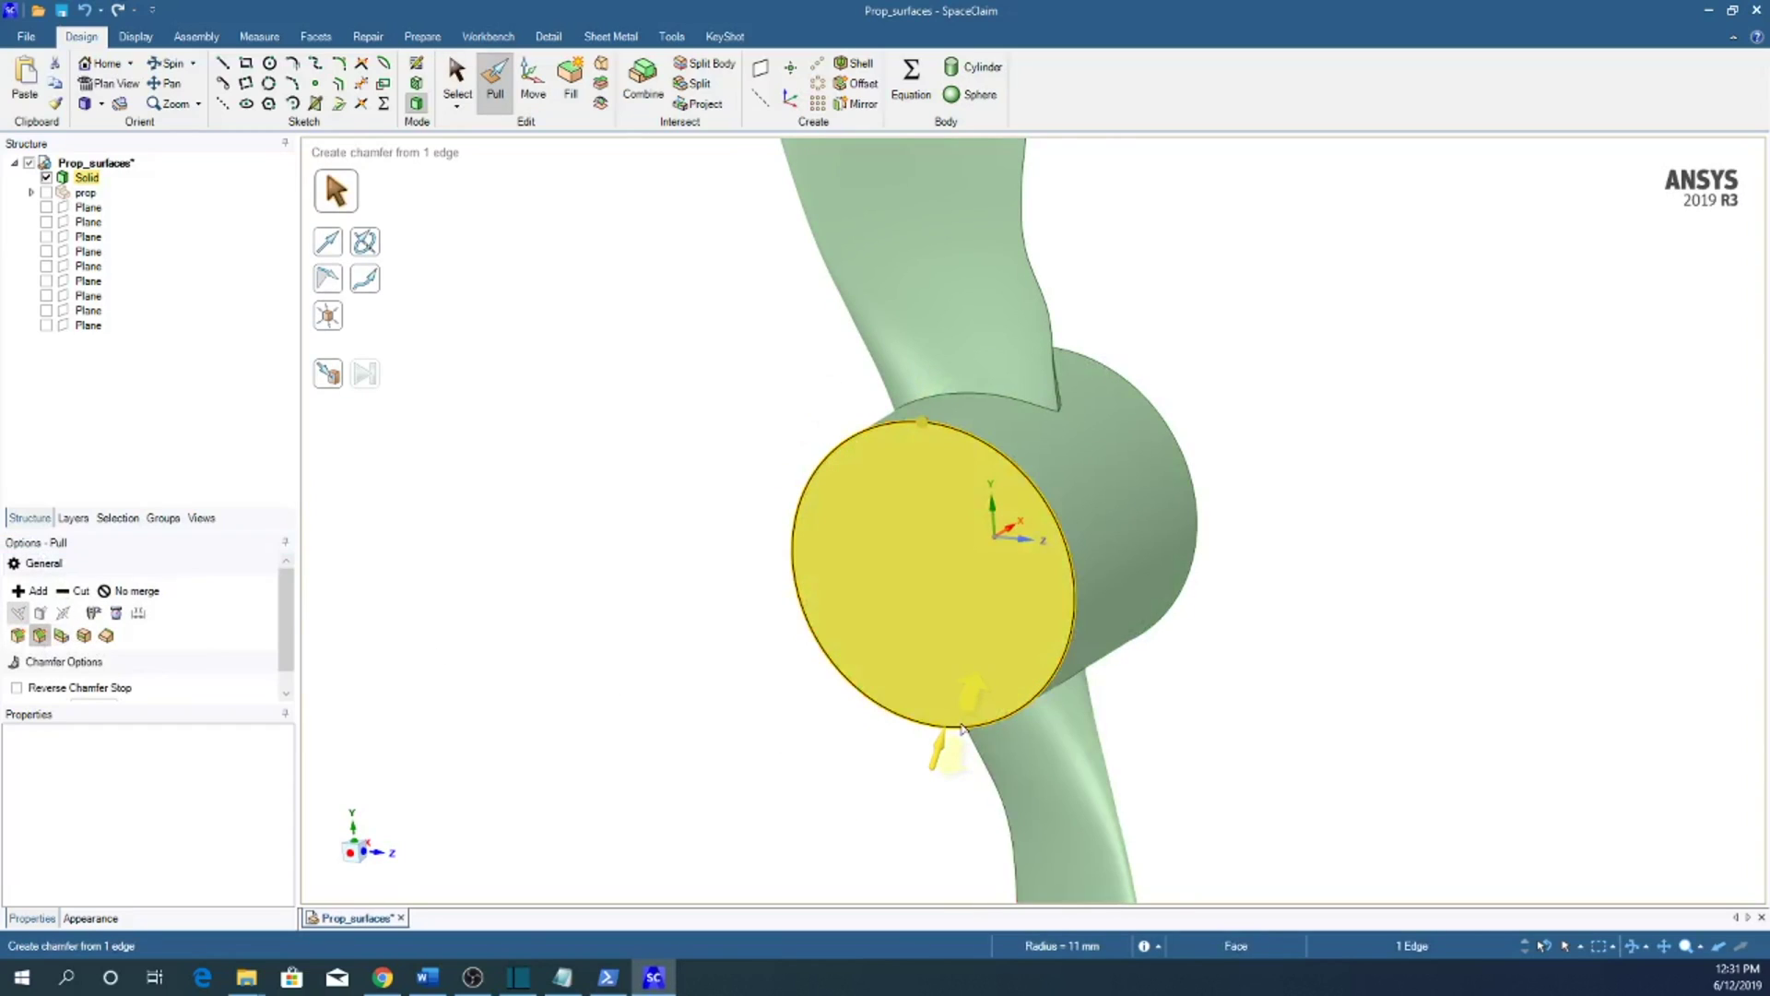
{"action": "left_click_drag", "start_coordinate": [959, 729], "coordinate": [967, 707]}
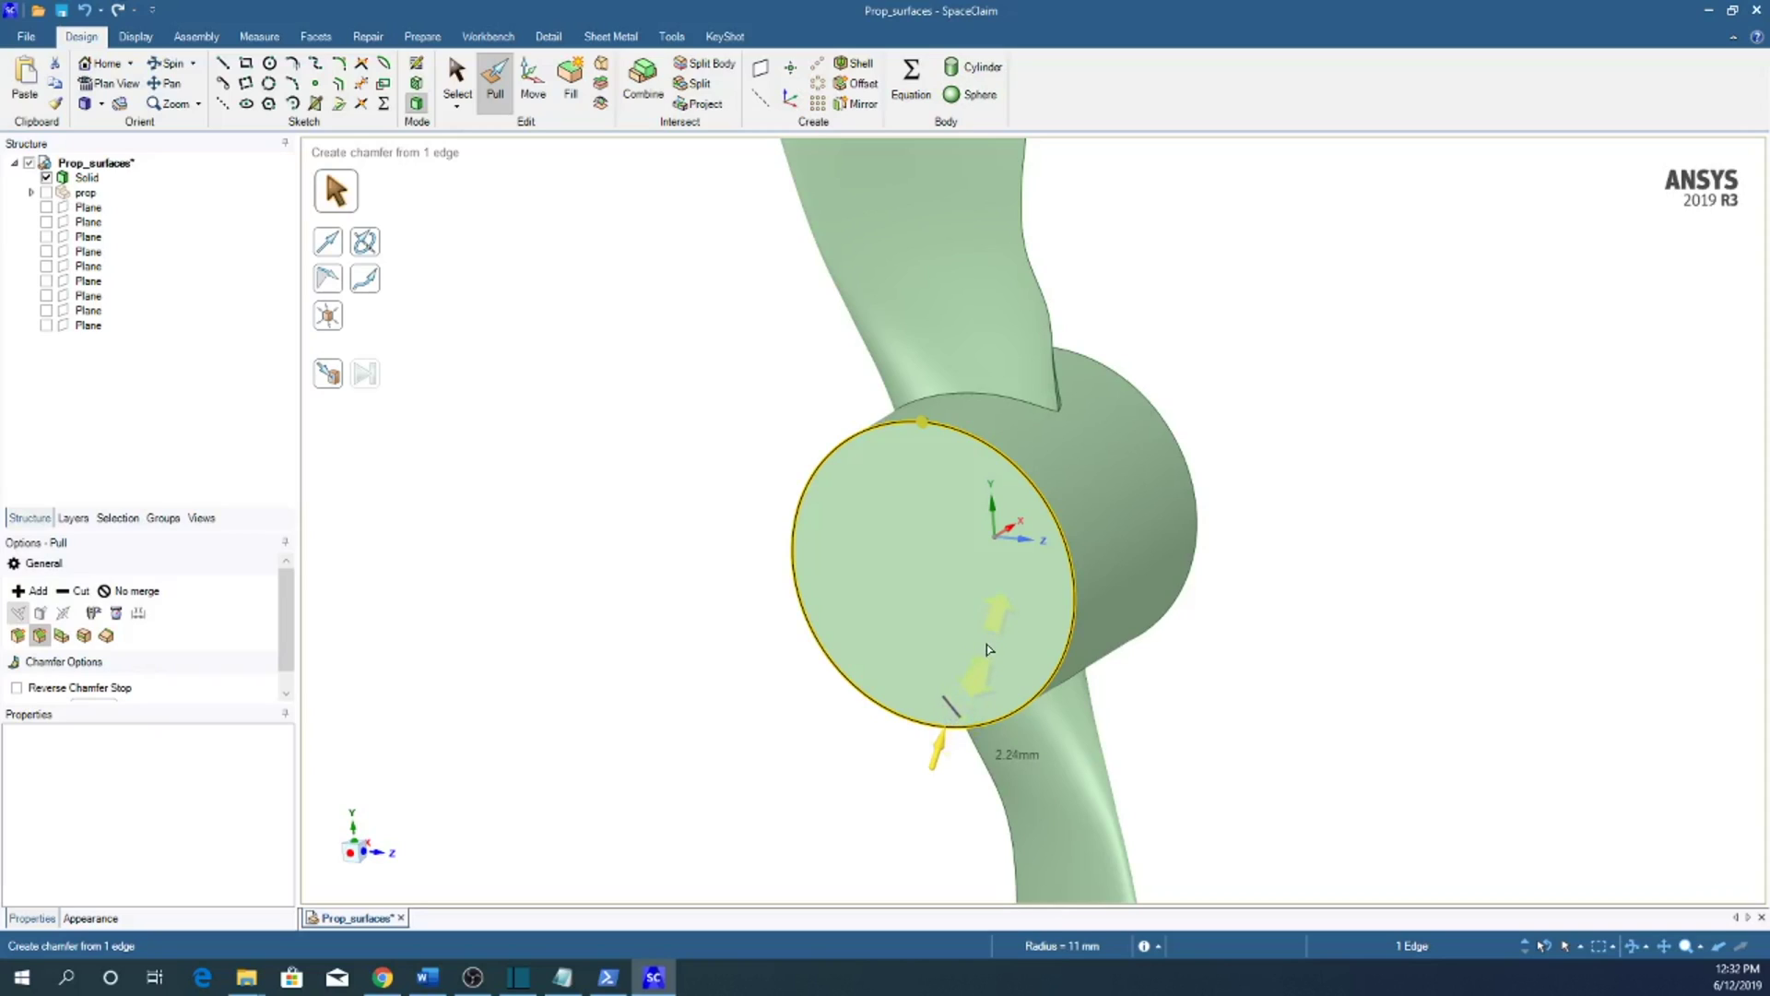
{"action": "left_click_drag", "start_coordinate": [986, 660], "coordinate": [988, 658]}
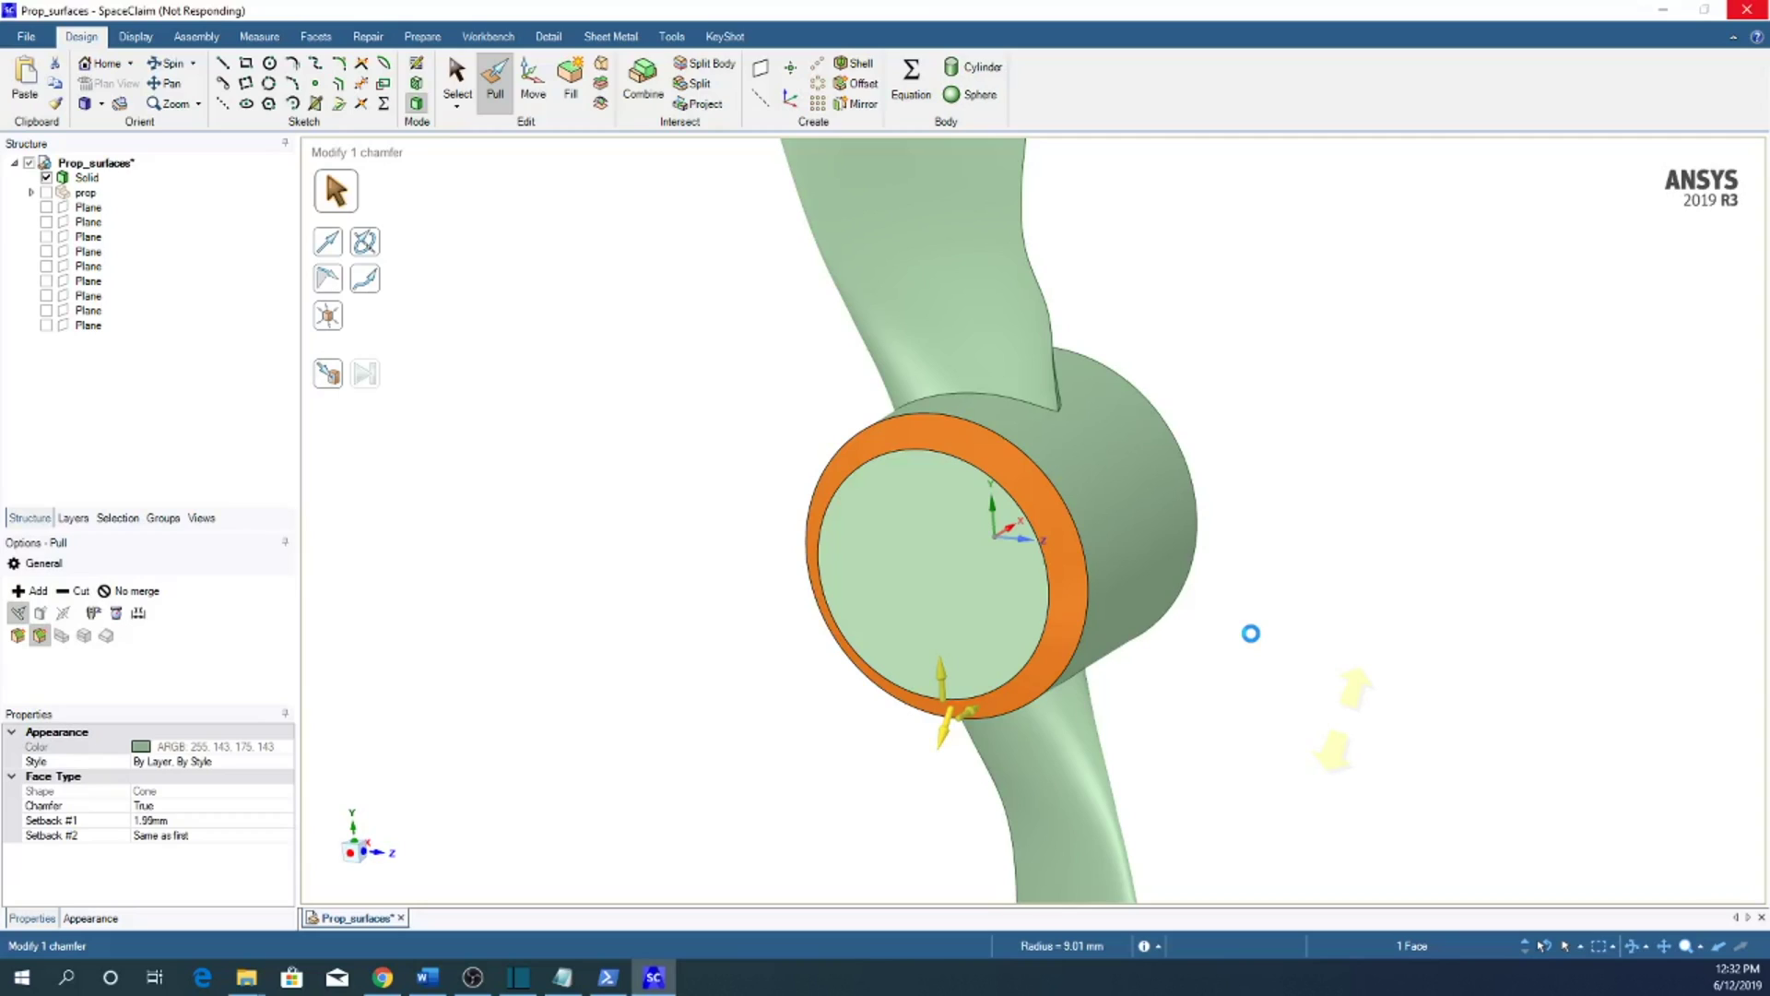
- Chamfer the circular edge at the opposite end of the hub with a 2 mm setback and end the Pull tool
{"action": "middle_click_drag", "start_coordinate": [1249, 633], "coordinate": [959, 434]}
{"action": "left_click", "coordinate": [1164, 620]}
{"action": "left_click_drag", "start_coordinate": [1164, 620], "coordinate": [1129, 605]}
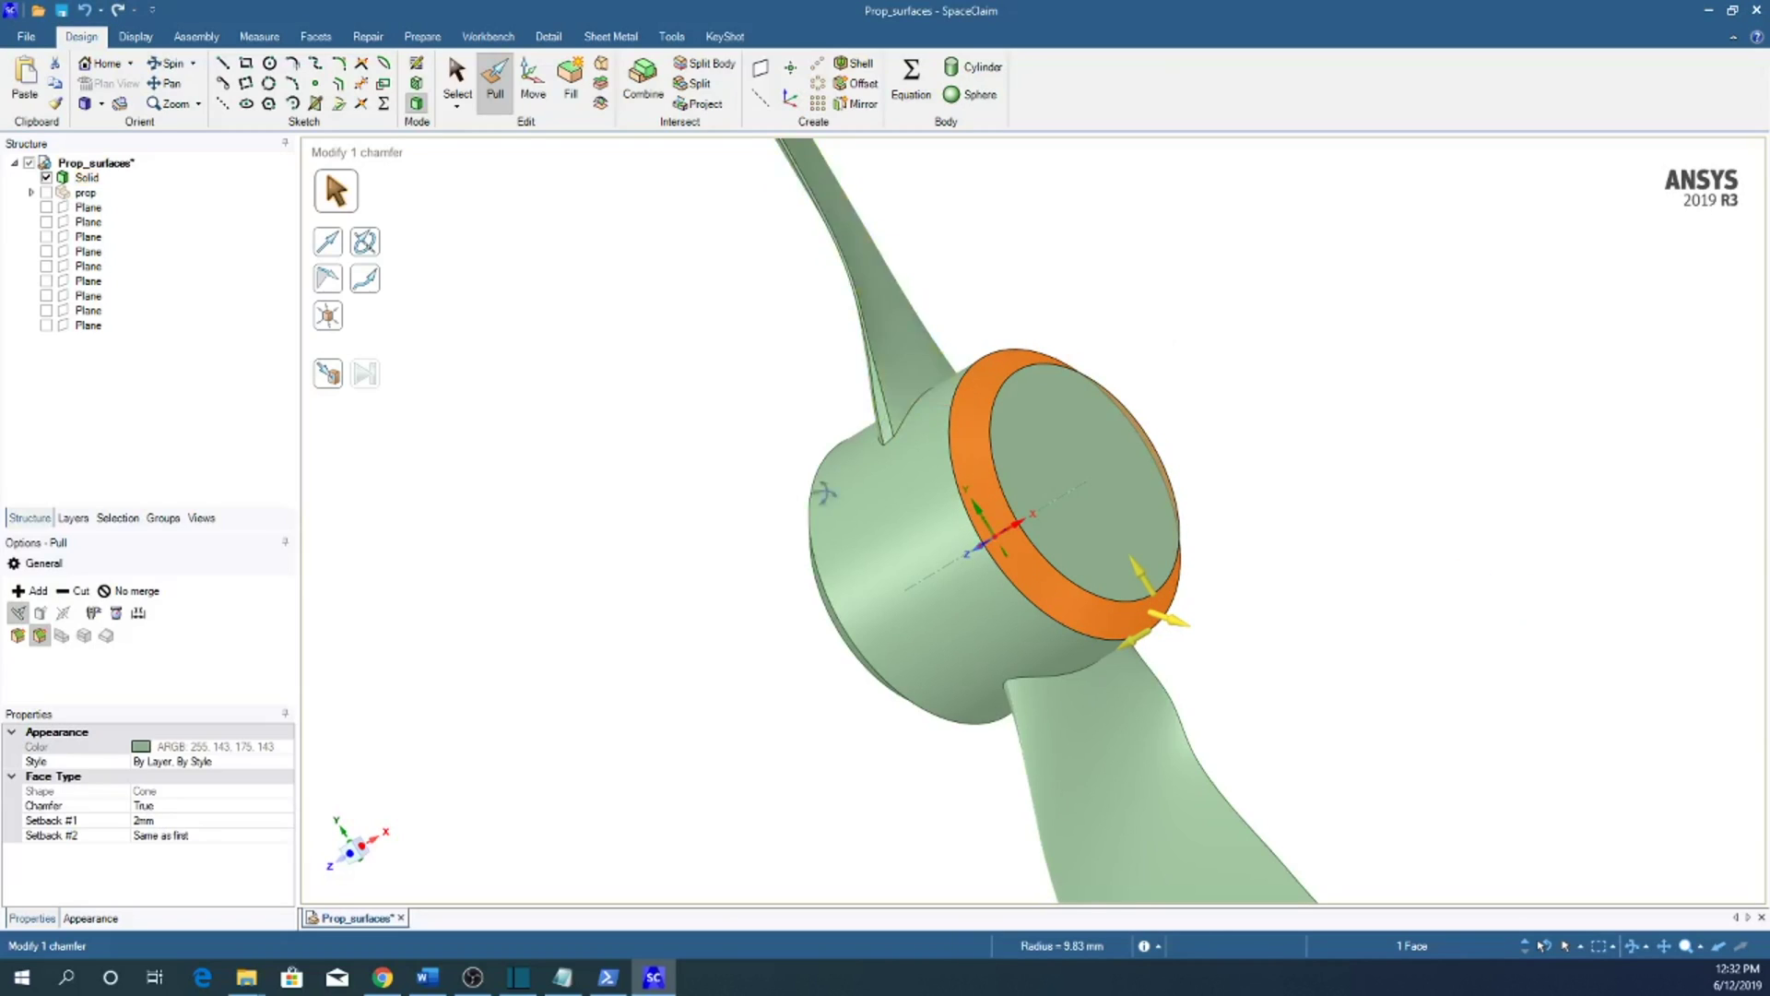
{"action": "scroll", "coordinate": [862, 459], "scroll_direction": "down", "scroll_amount": 4}
{"action": "left_click", "coordinate": [450, 72]}
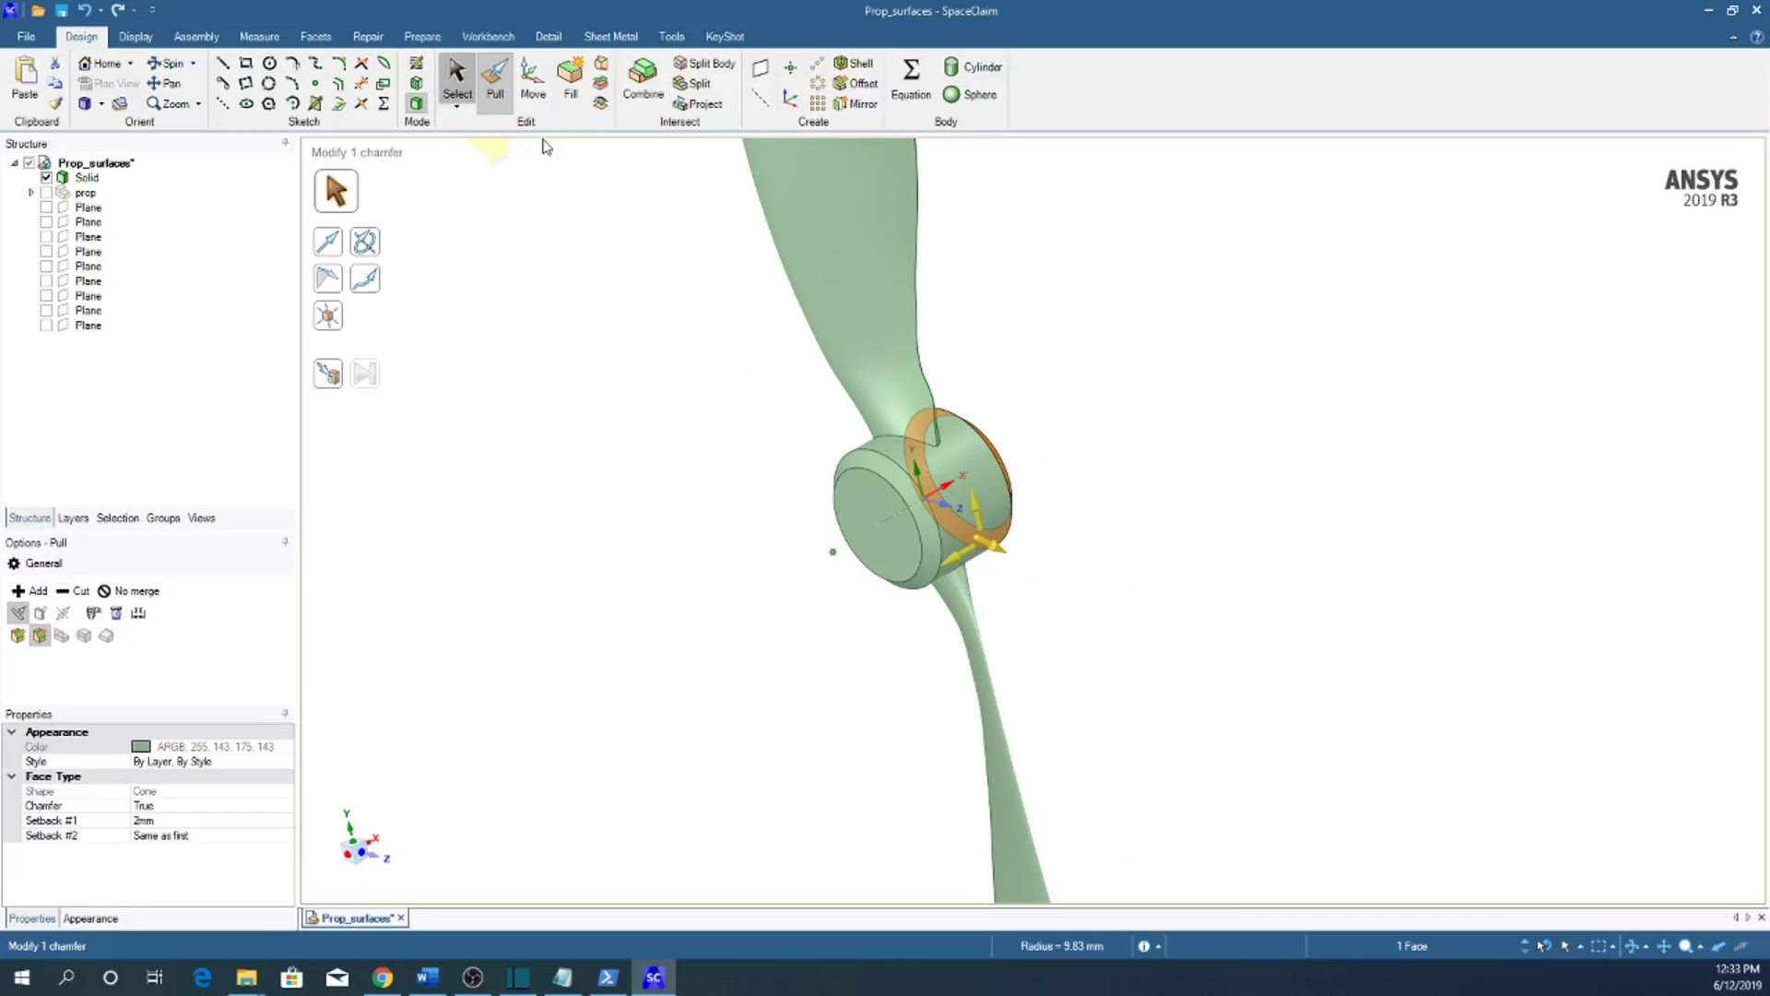
{"action": "middle_click_drag", "start_coordinate": [974, 609], "coordinate": [1110, 517]}
{"action": "left_click", "coordinate": [854, 637]}
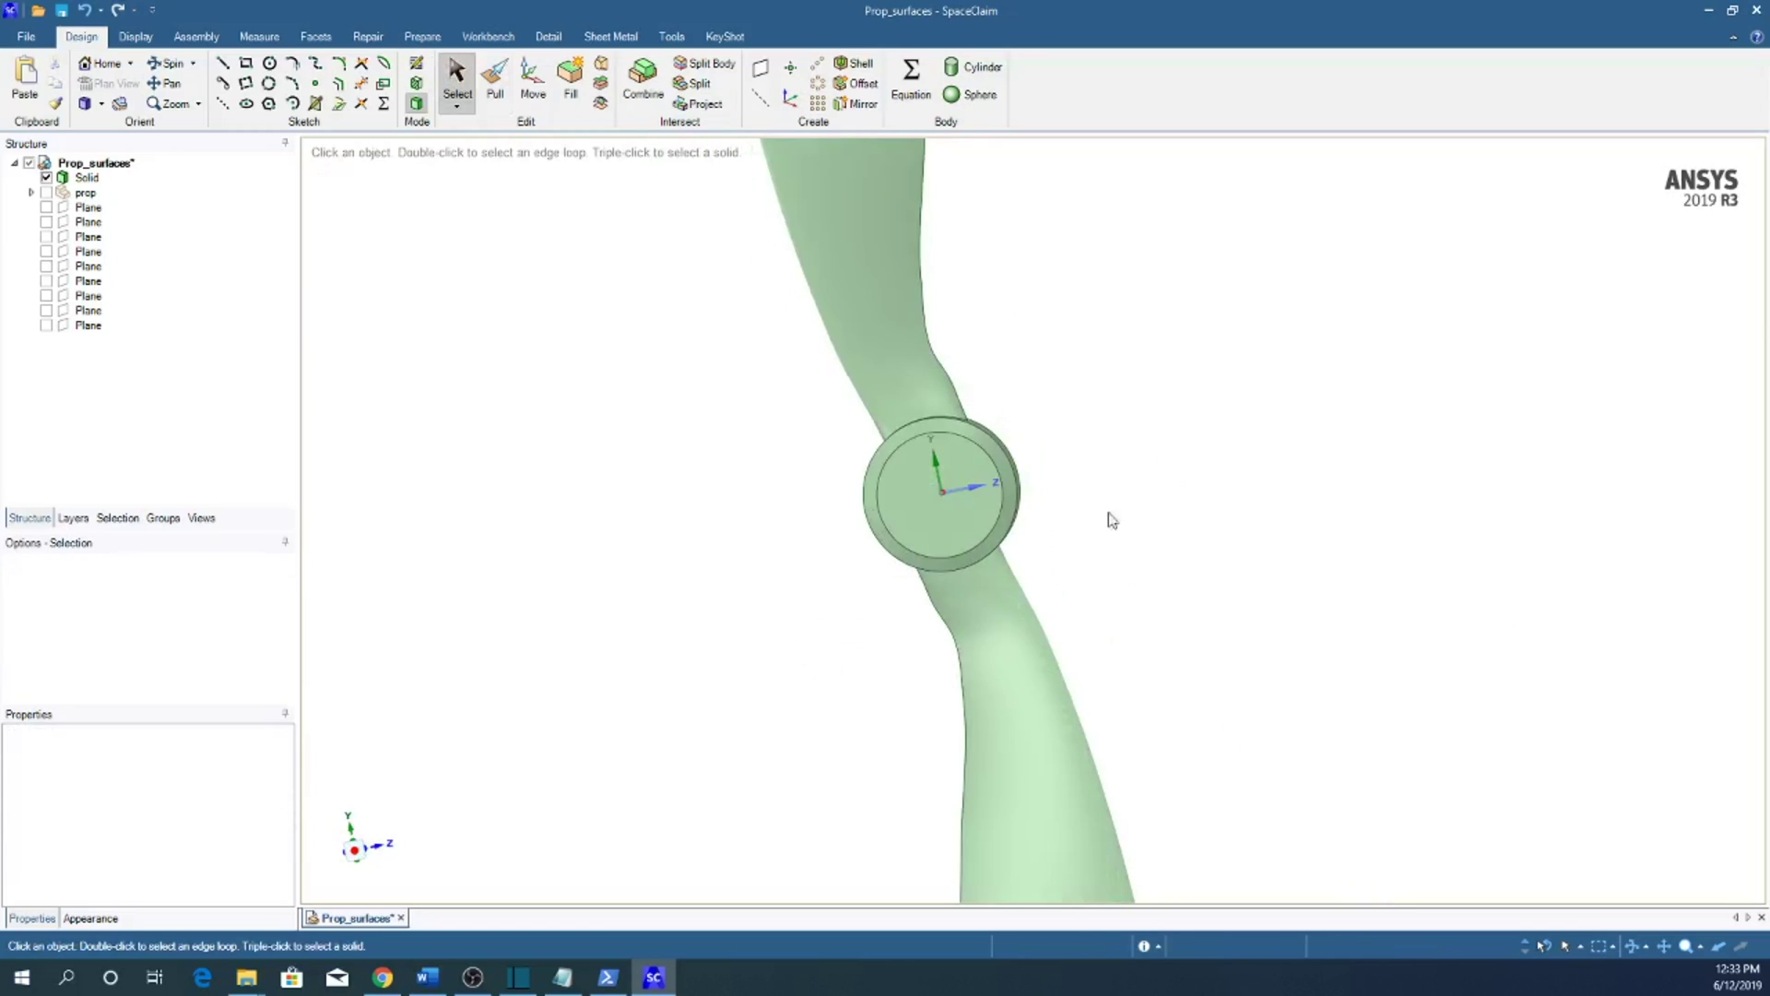